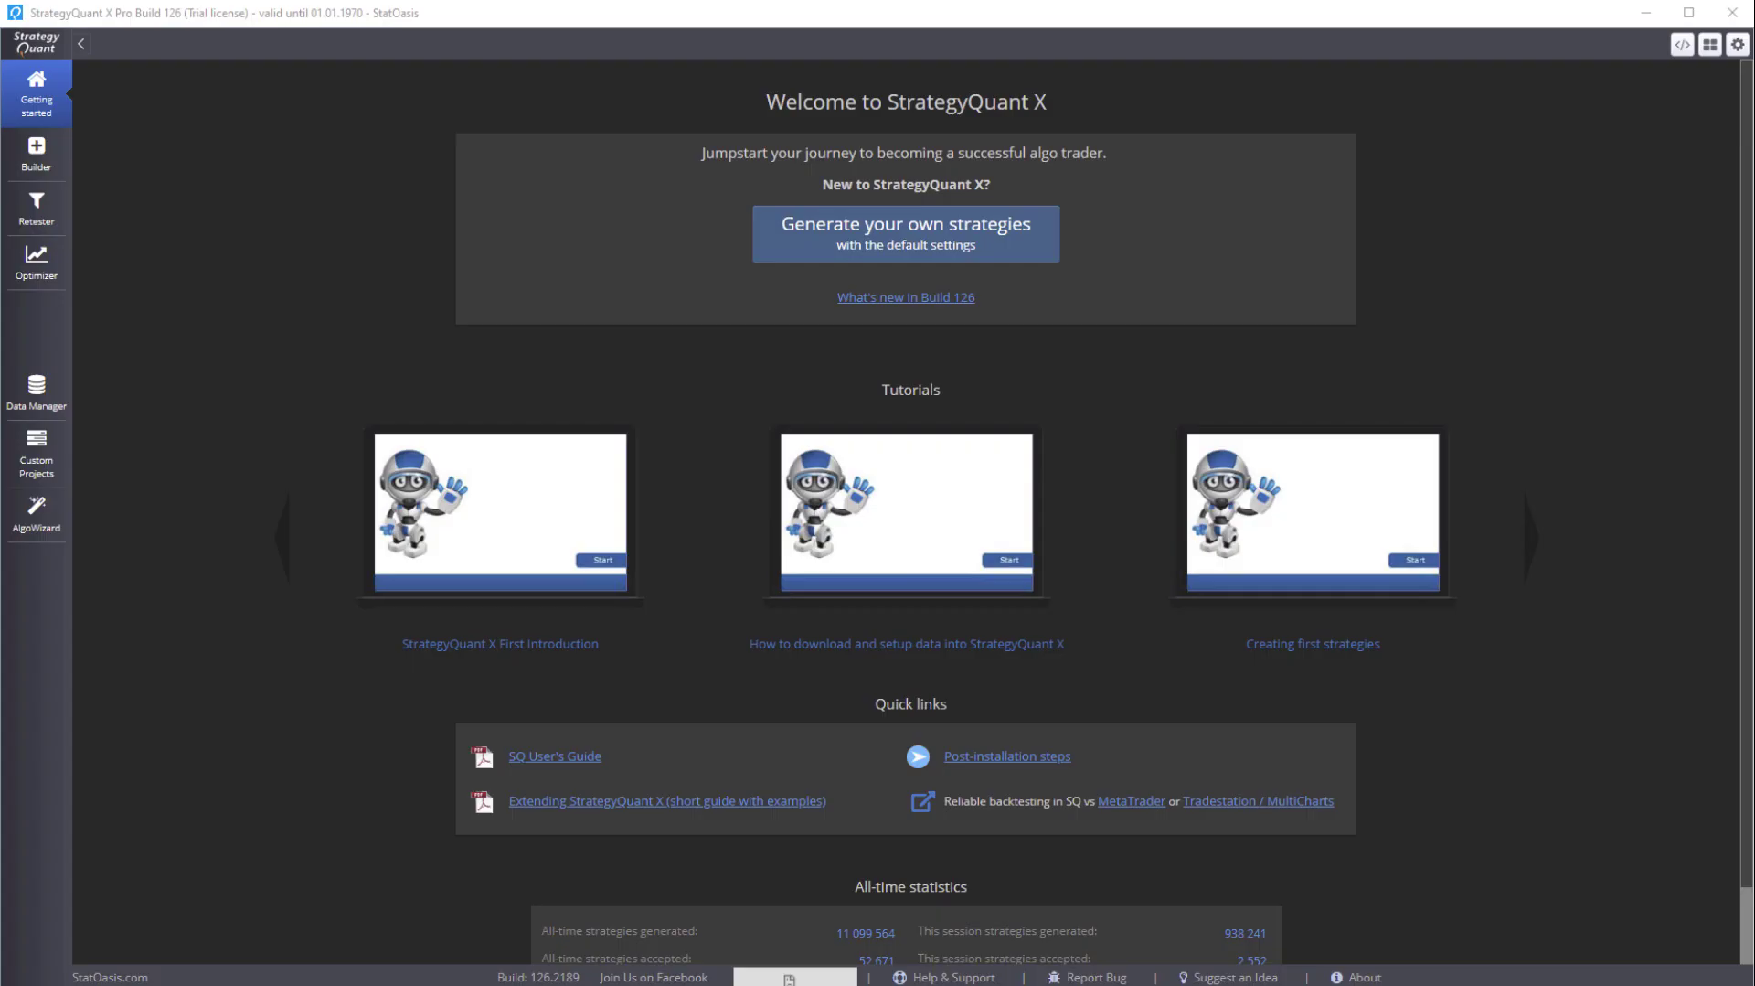
Open the Builder's full settings on the 'What to build' page, showing strategy type and build config
left_click(34, 158)
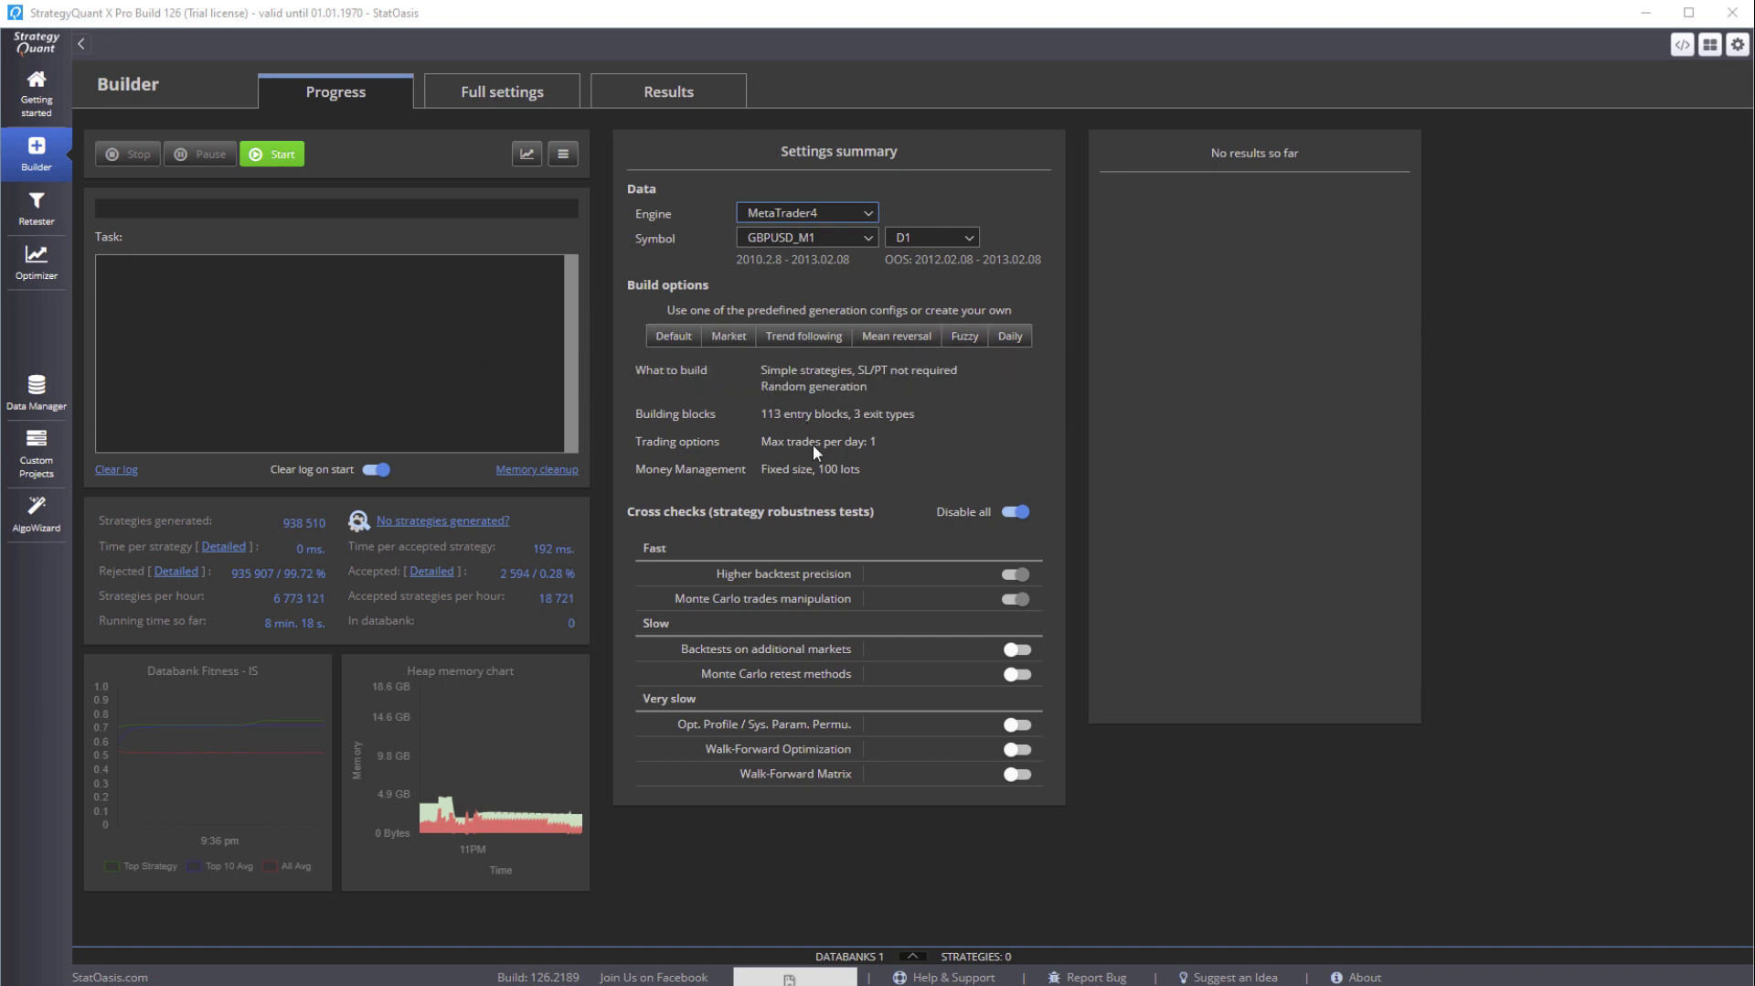
left_click(480, 97)
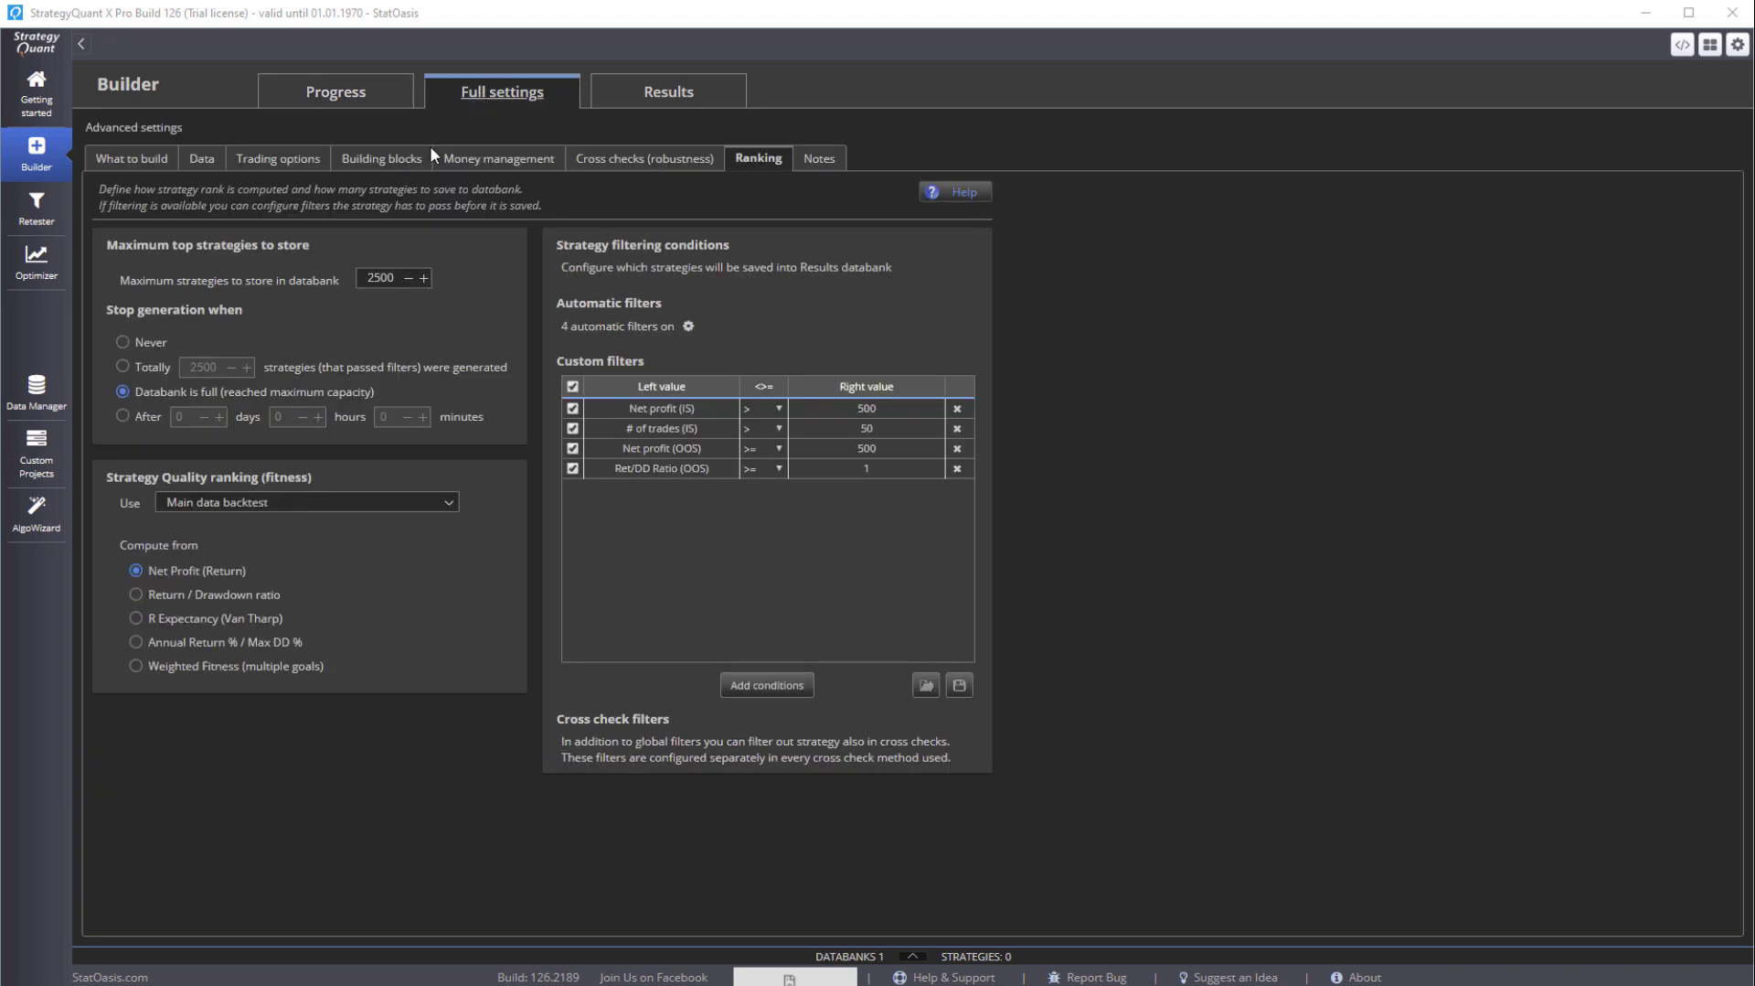
left_click(135, 159)
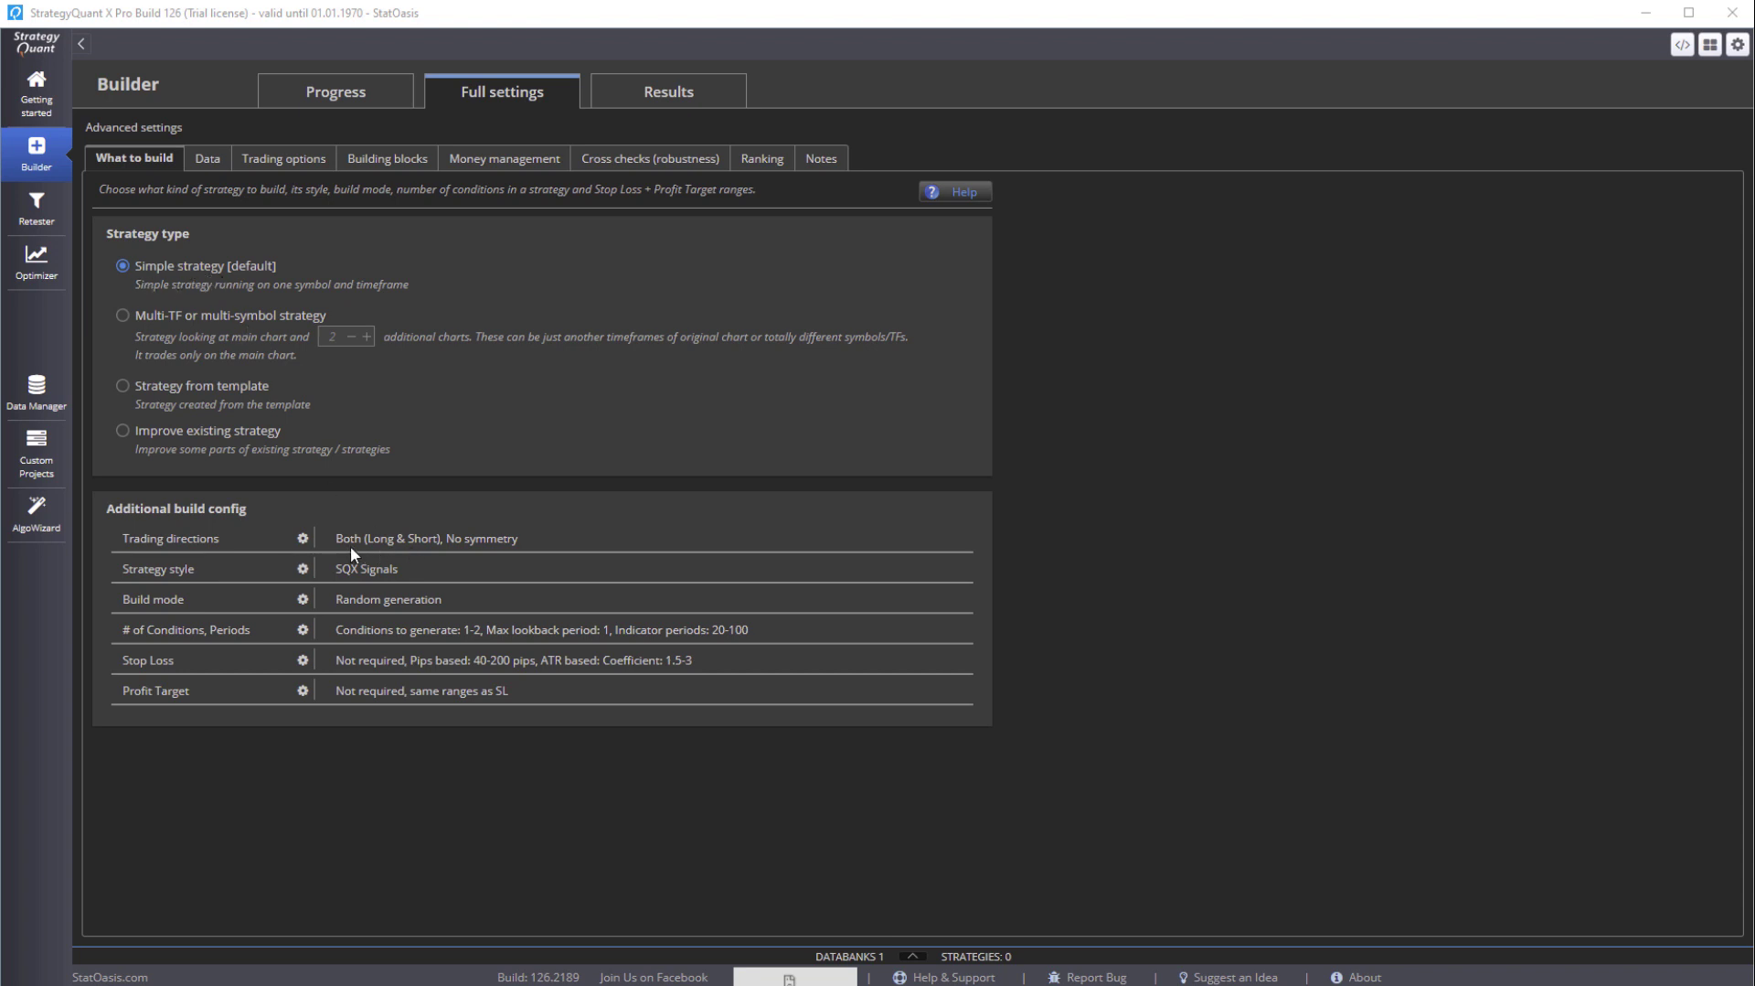
Turn on both entry and exit symmetry in the trading directions settings and save
left_click(303, 538)
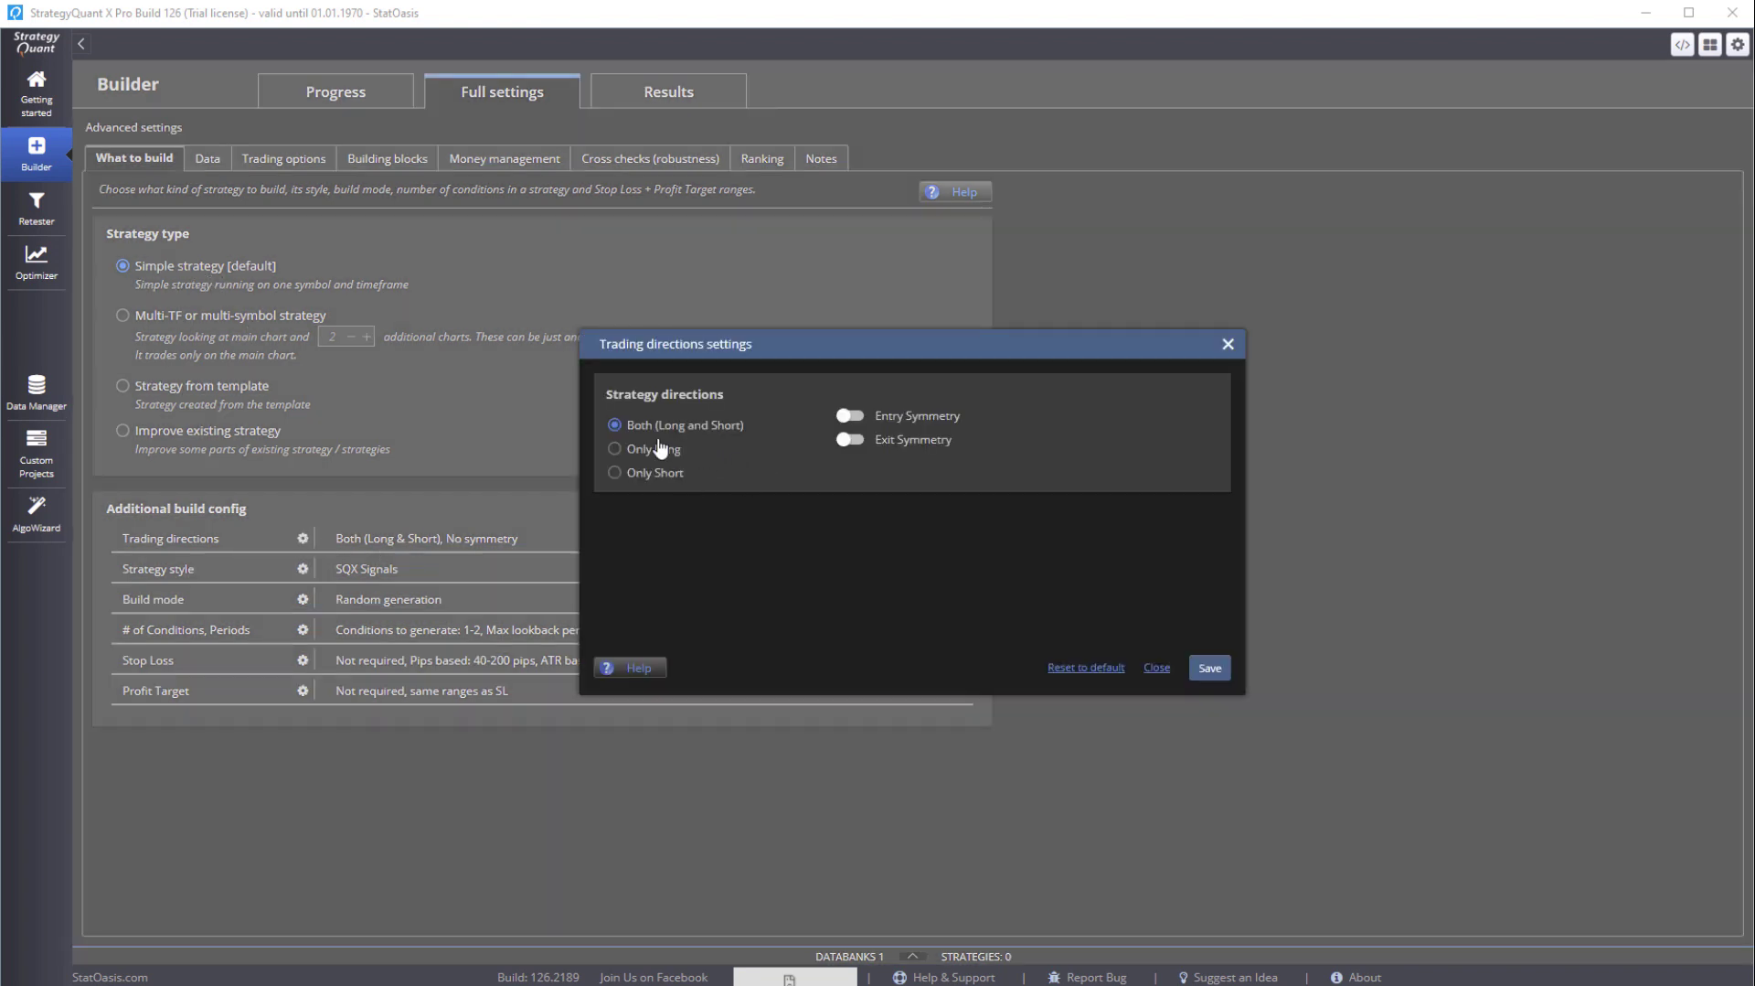
left_click(857, 417)
left_click(850, 440)
left_click(1210, 668)
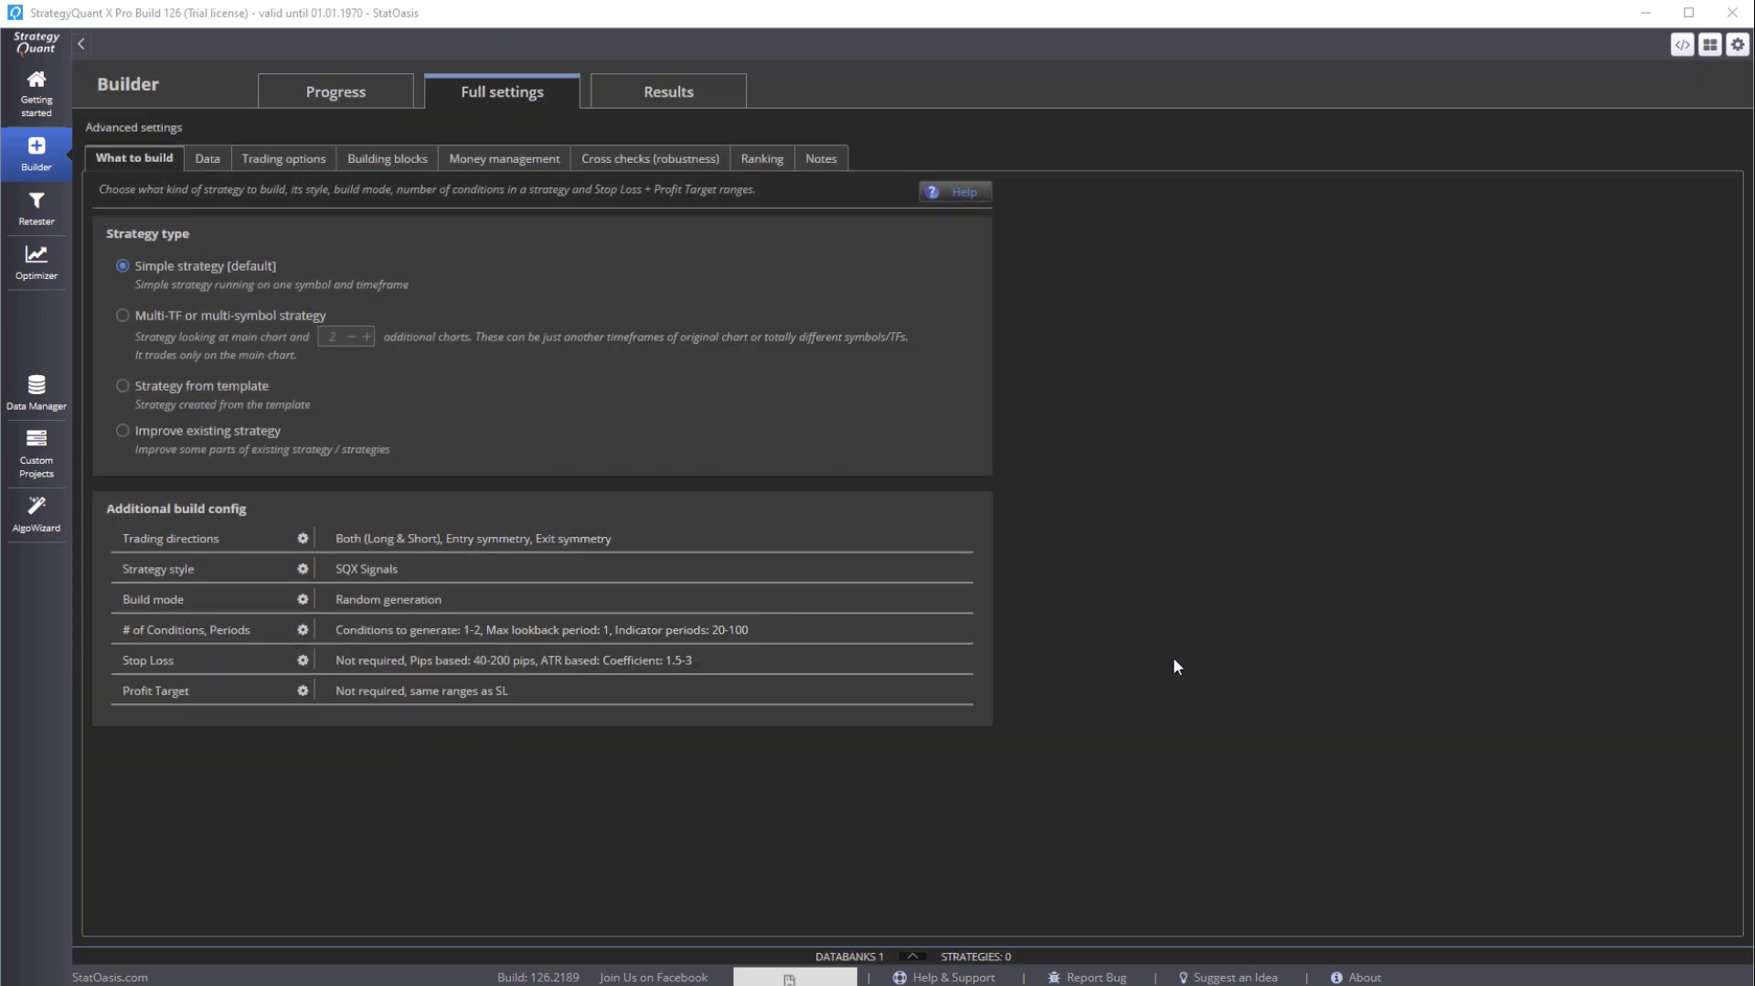
Review strategy style, build mode (Random generation) and conditions/periods settings without changing them
left_click(302, 568)
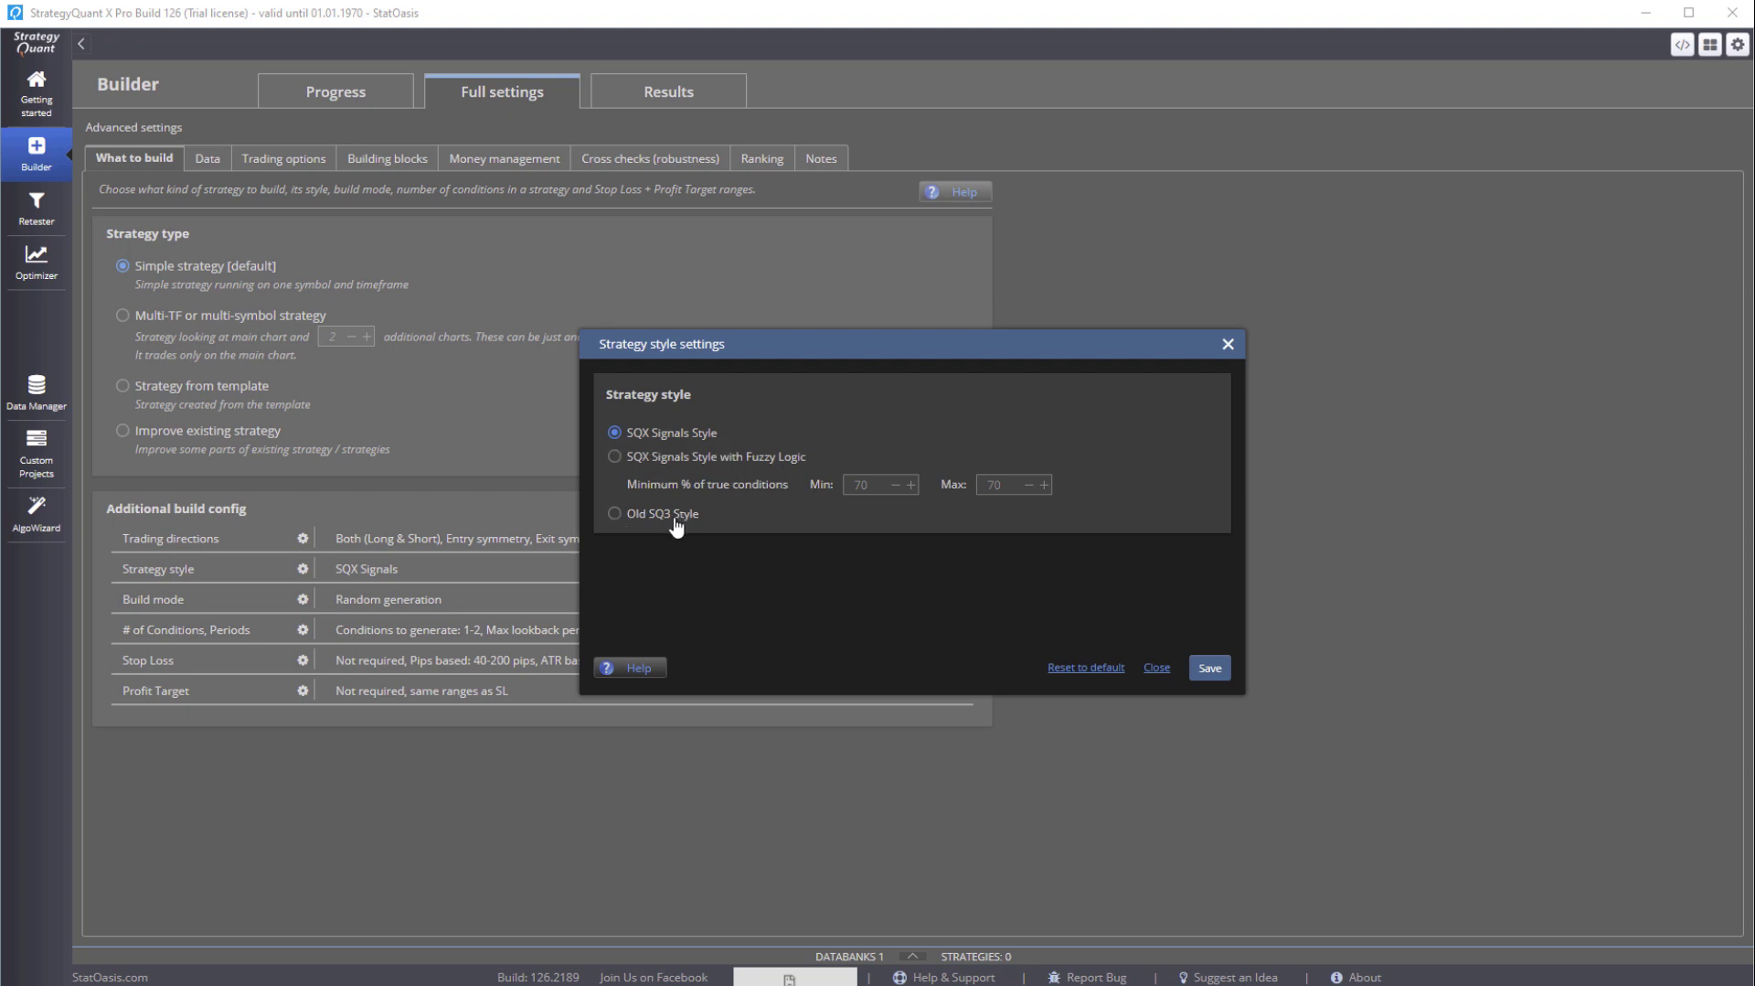
left_click(1203, 674)
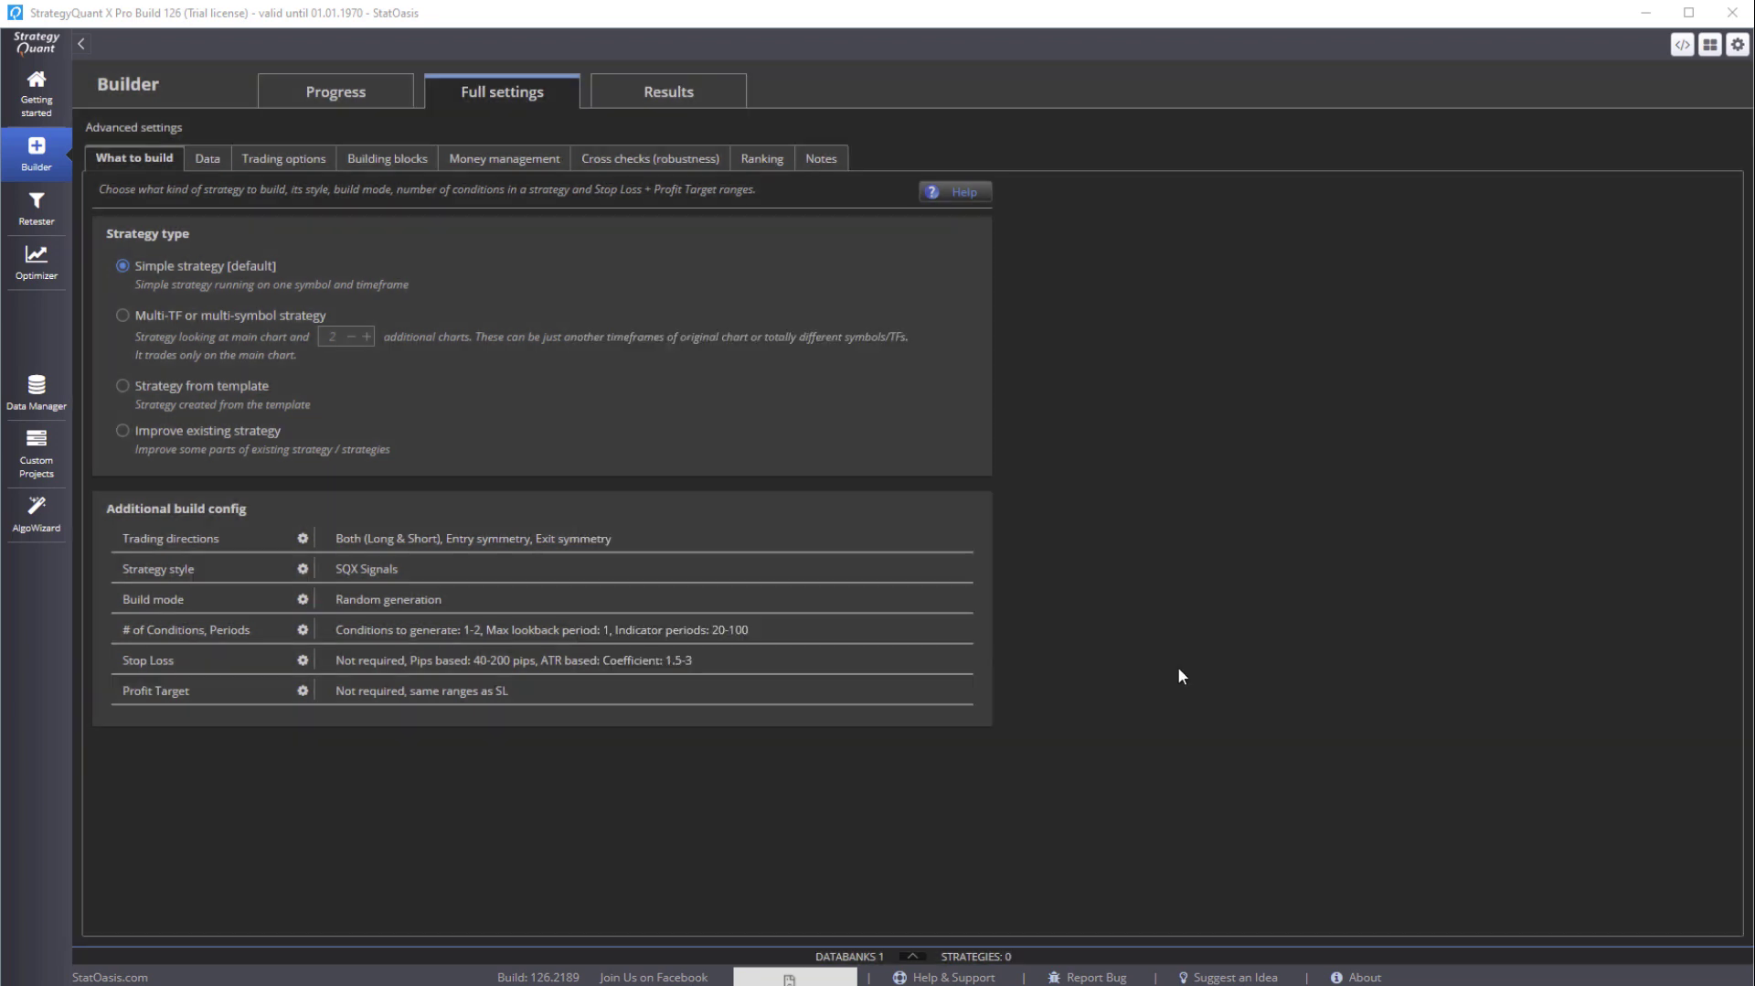
left_click(303, 599)
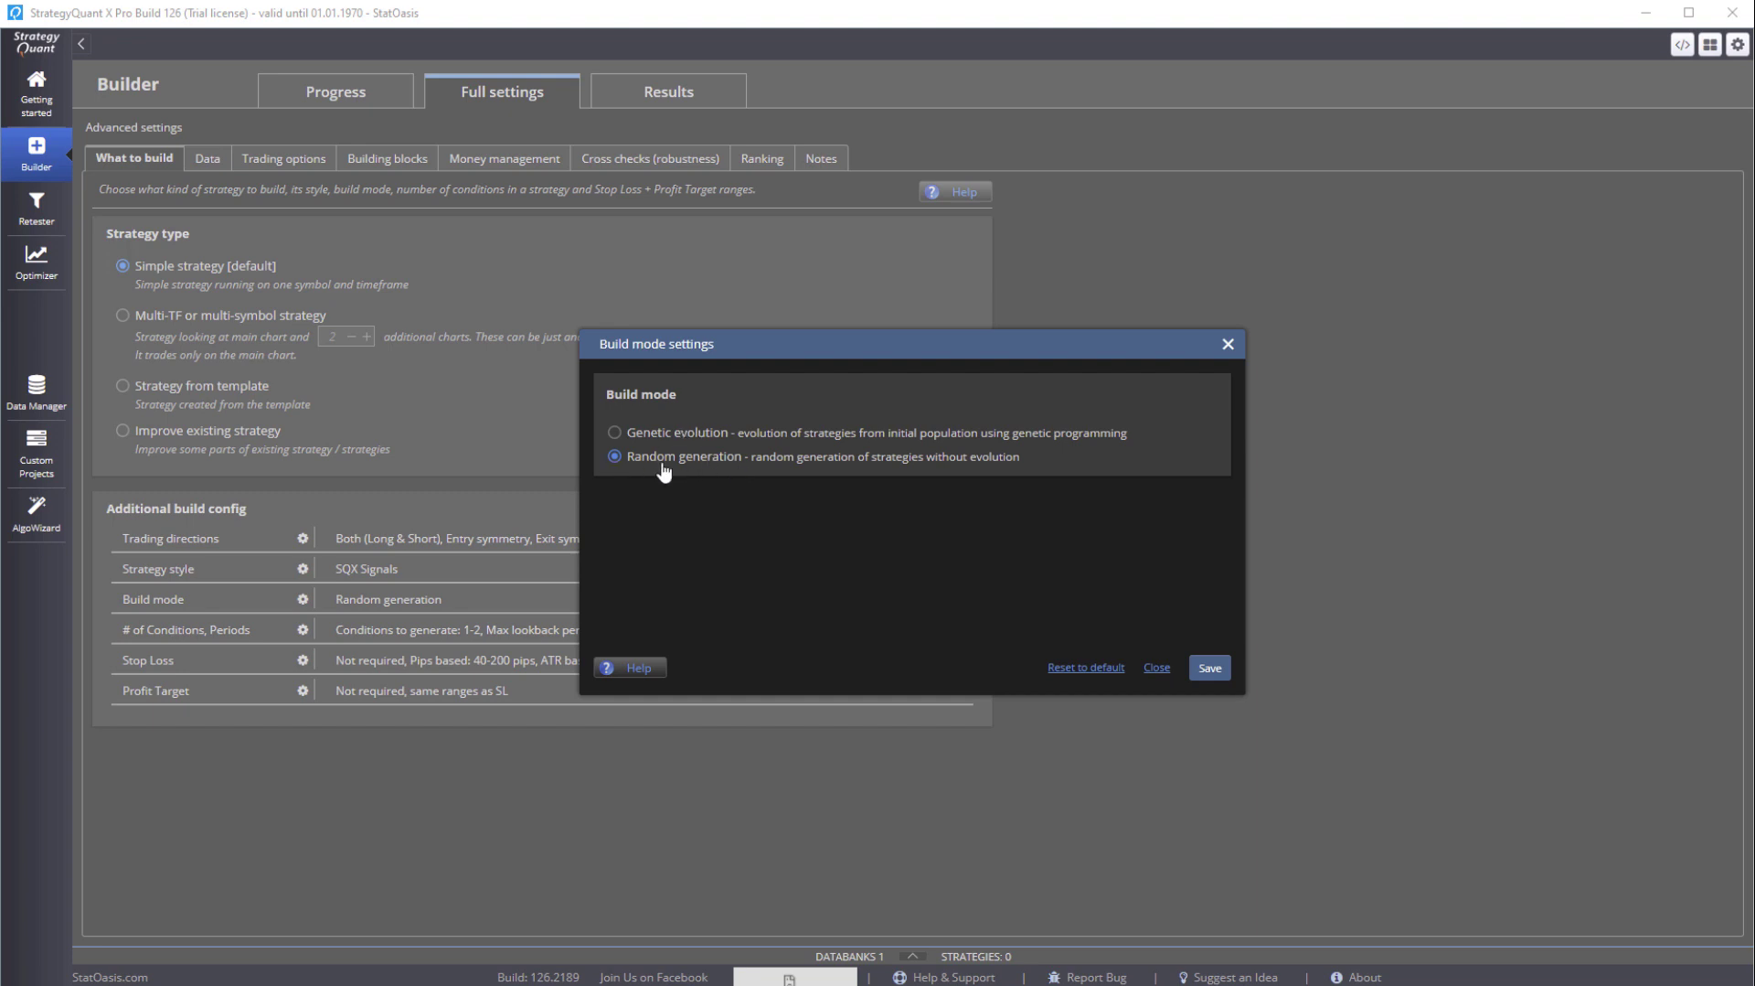
left_click(1209, 667)
left_click(302, 630)
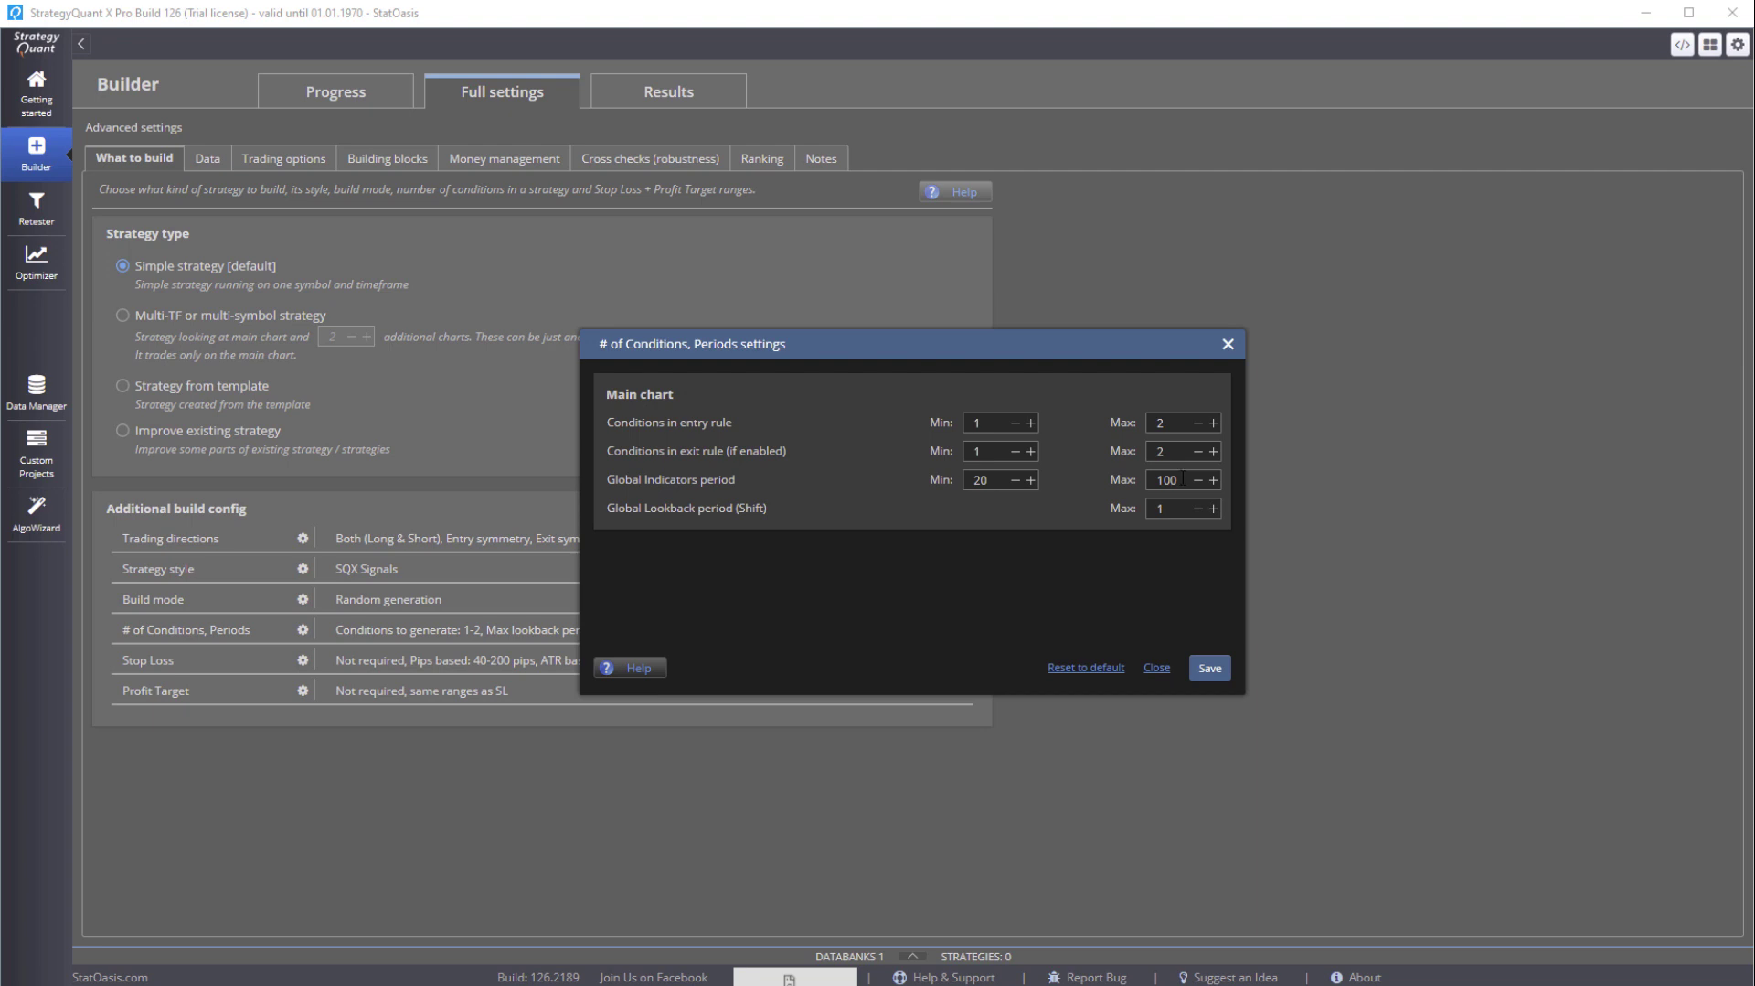
Make the stop loss required and ATR-only (coefficient 1.5–3), leaving profit target unchanged
left_click(1214, 666)
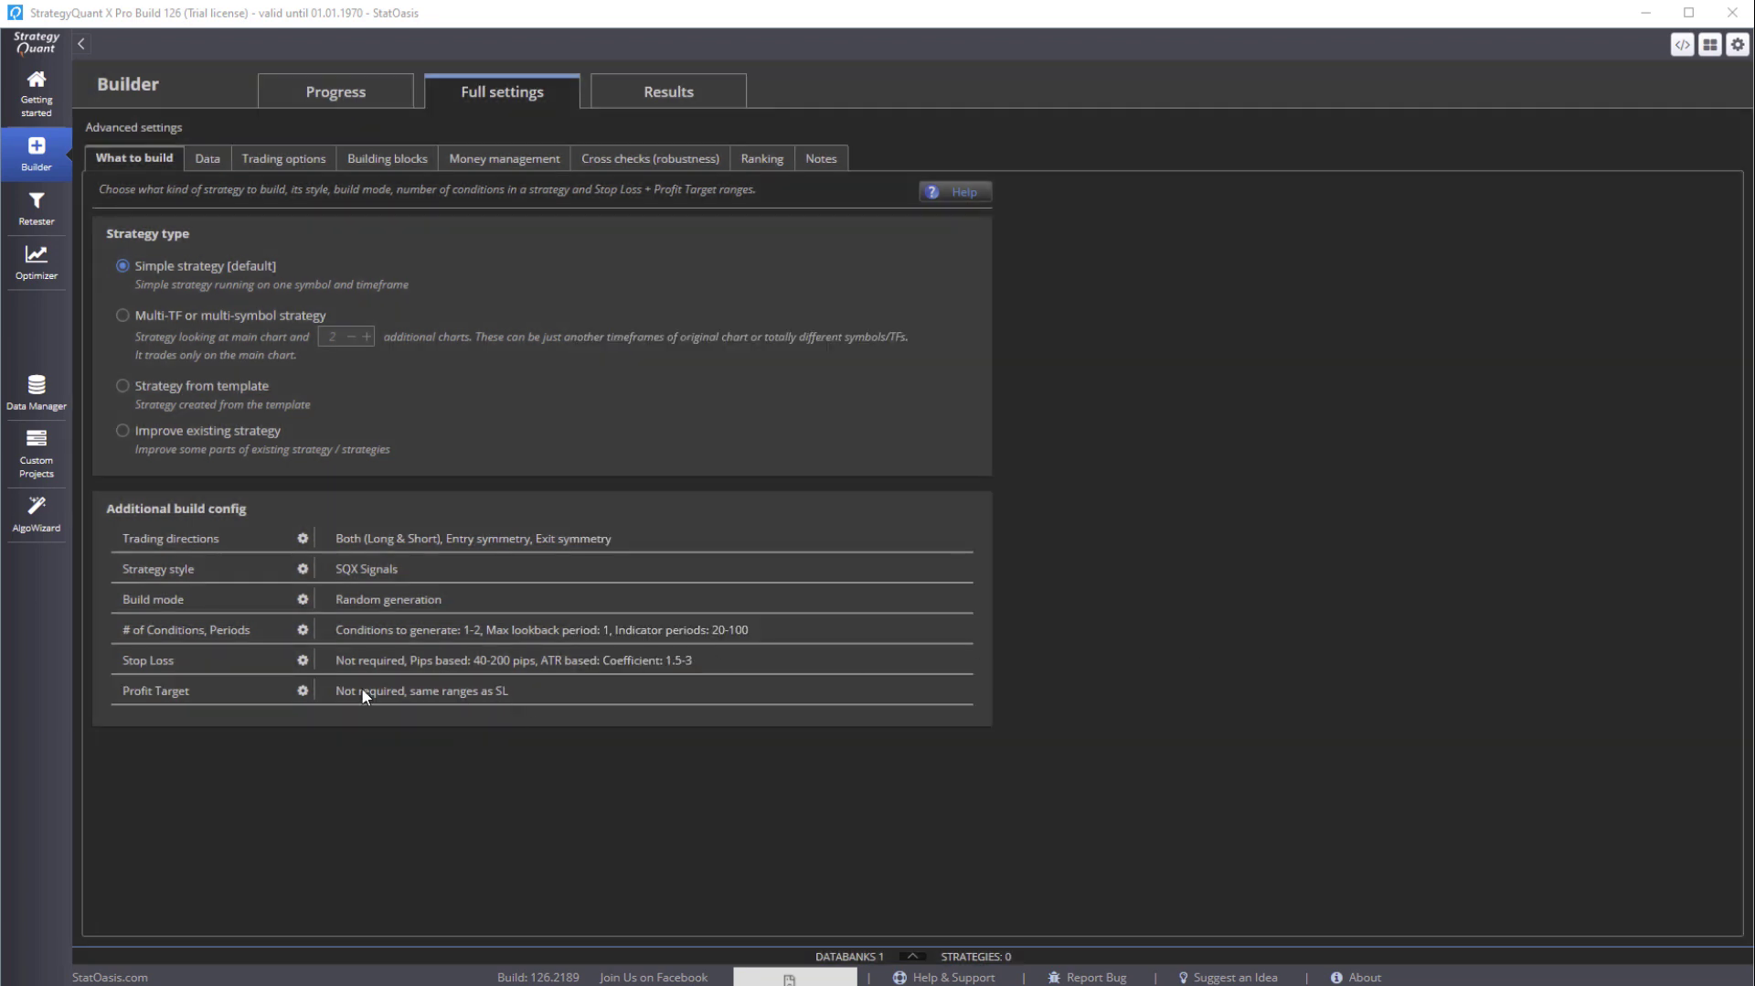
left_click(303, 660)
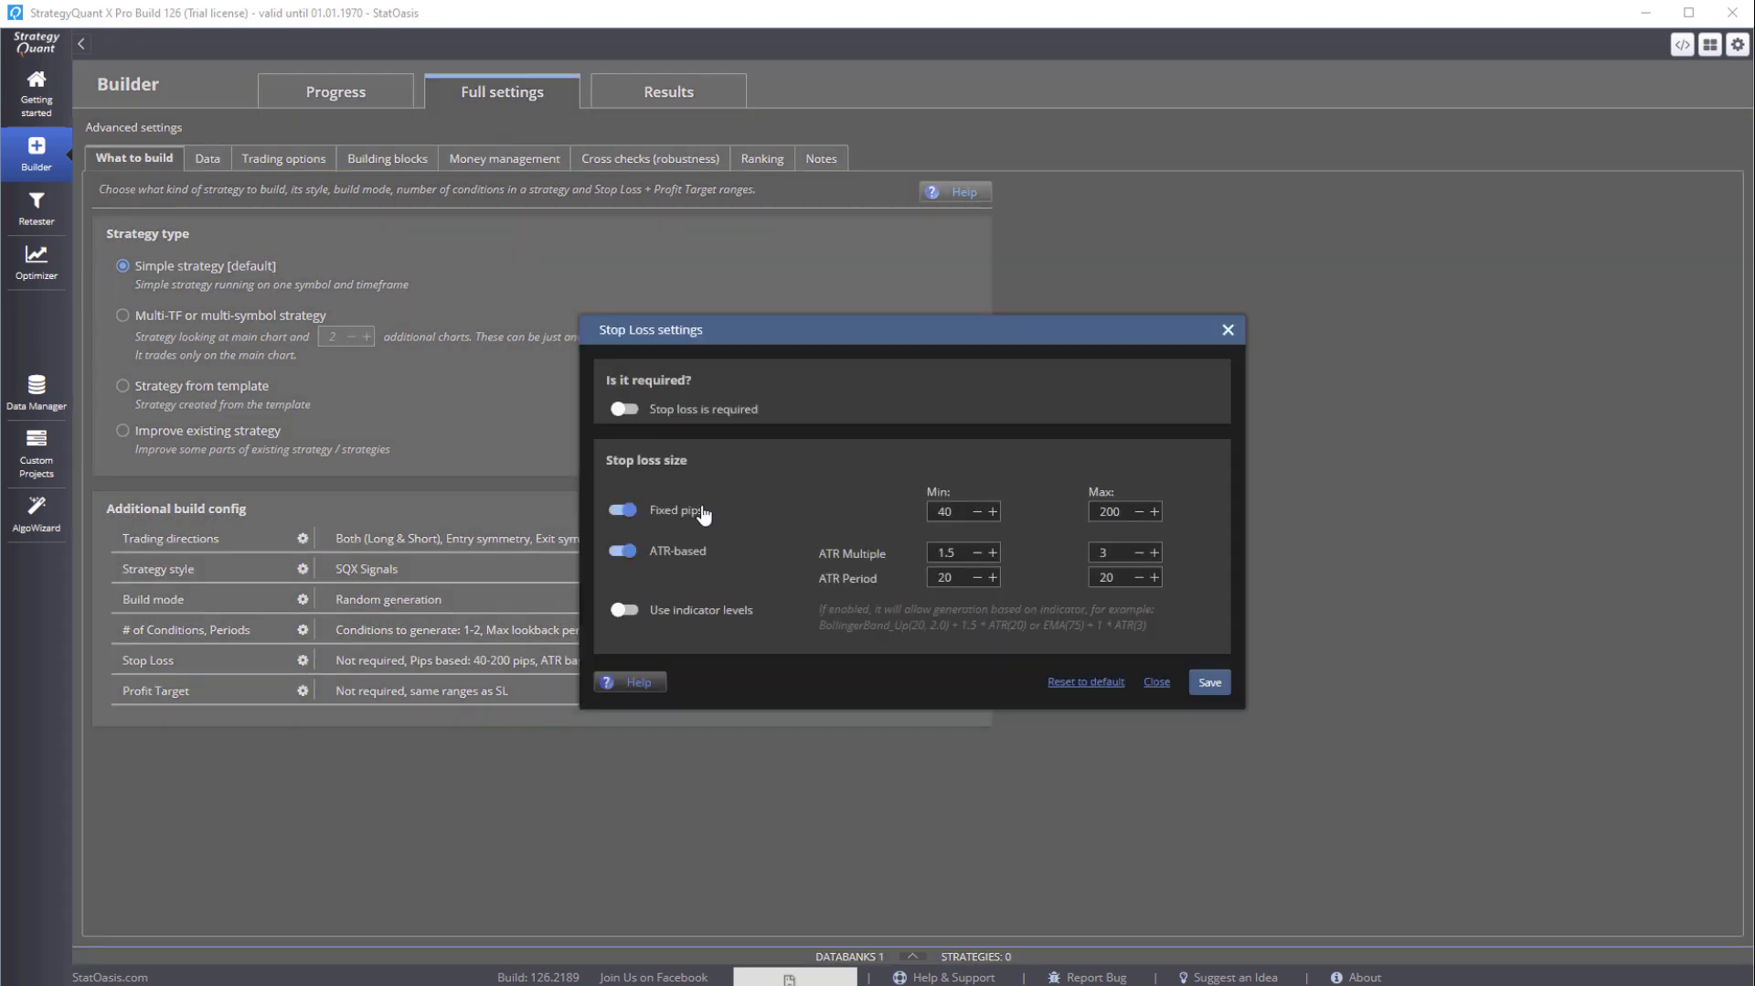
left_click(627, 409)
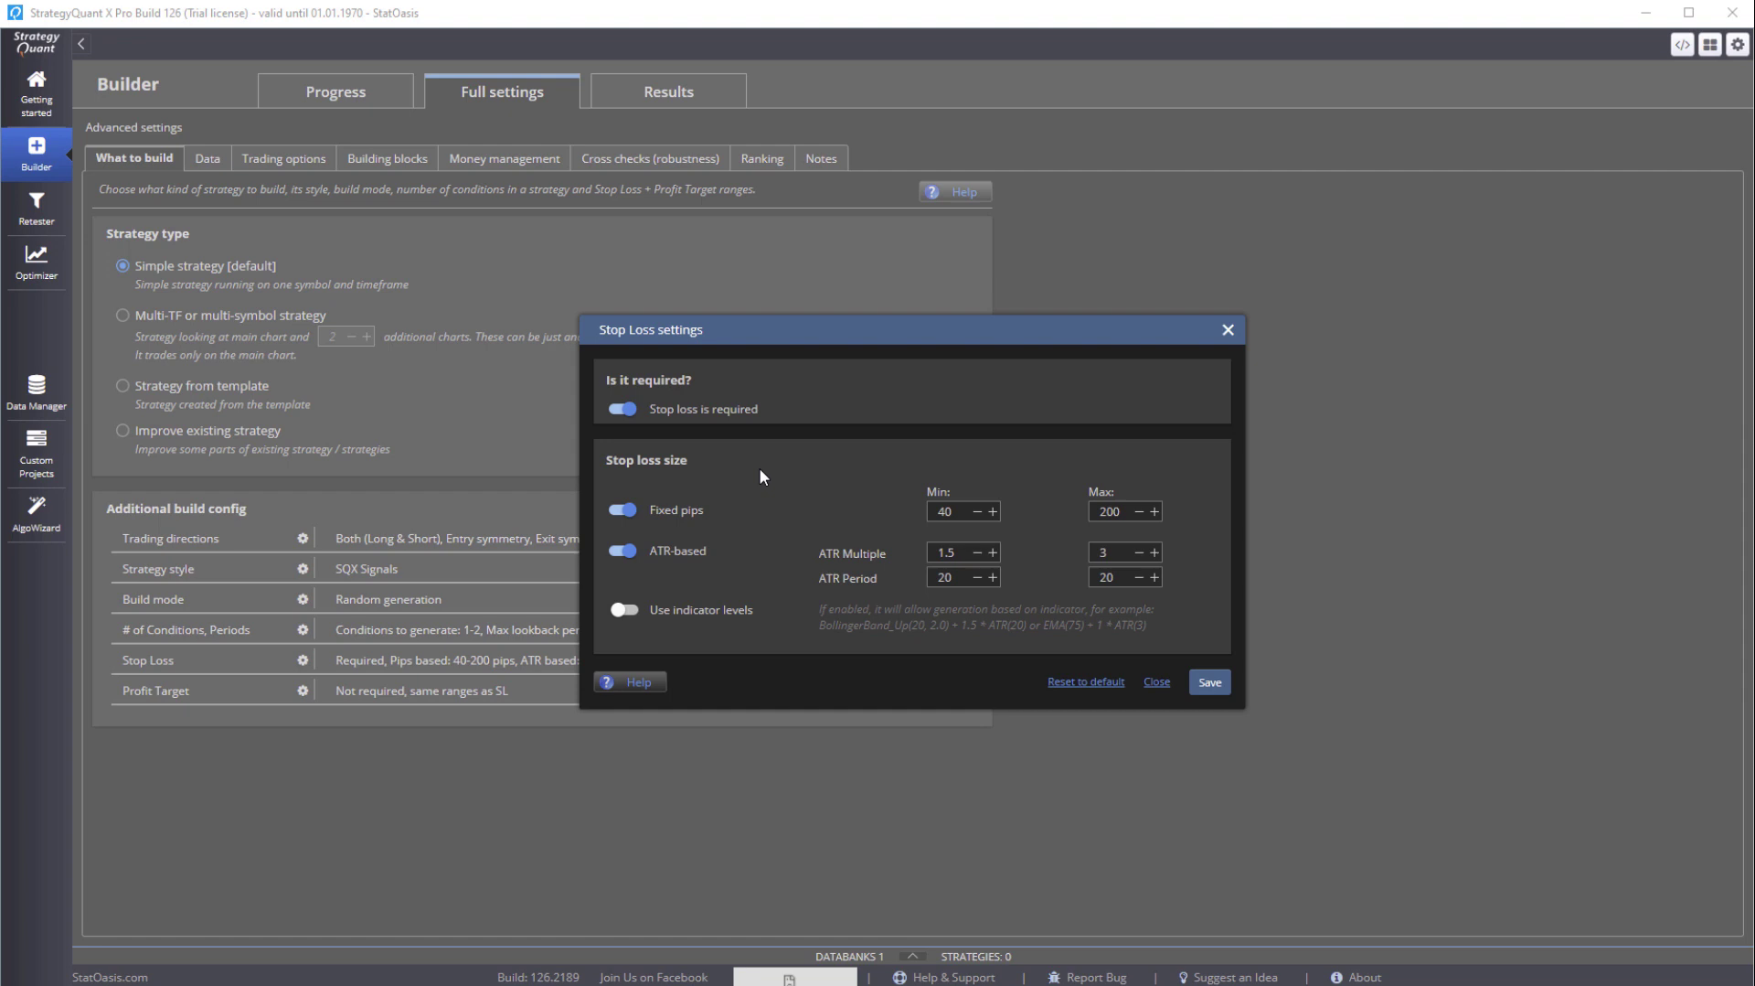
left_click(627, 512)
left_click(1230, 684)
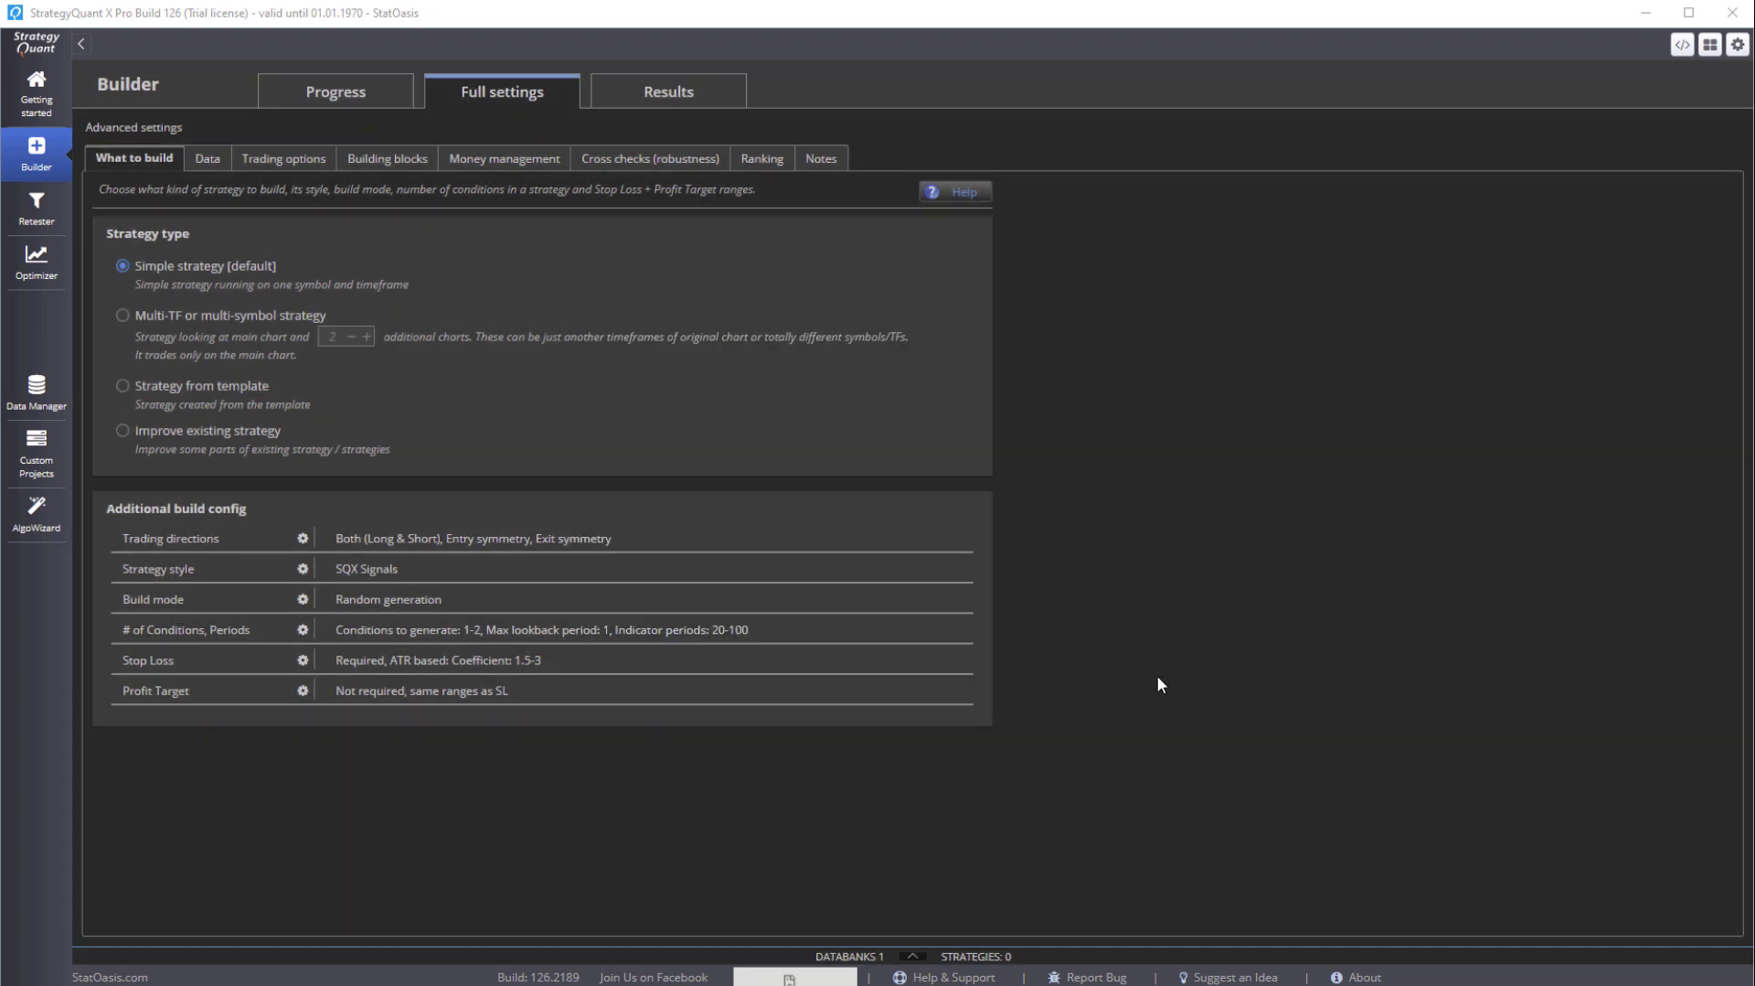
left_click(302, 691)
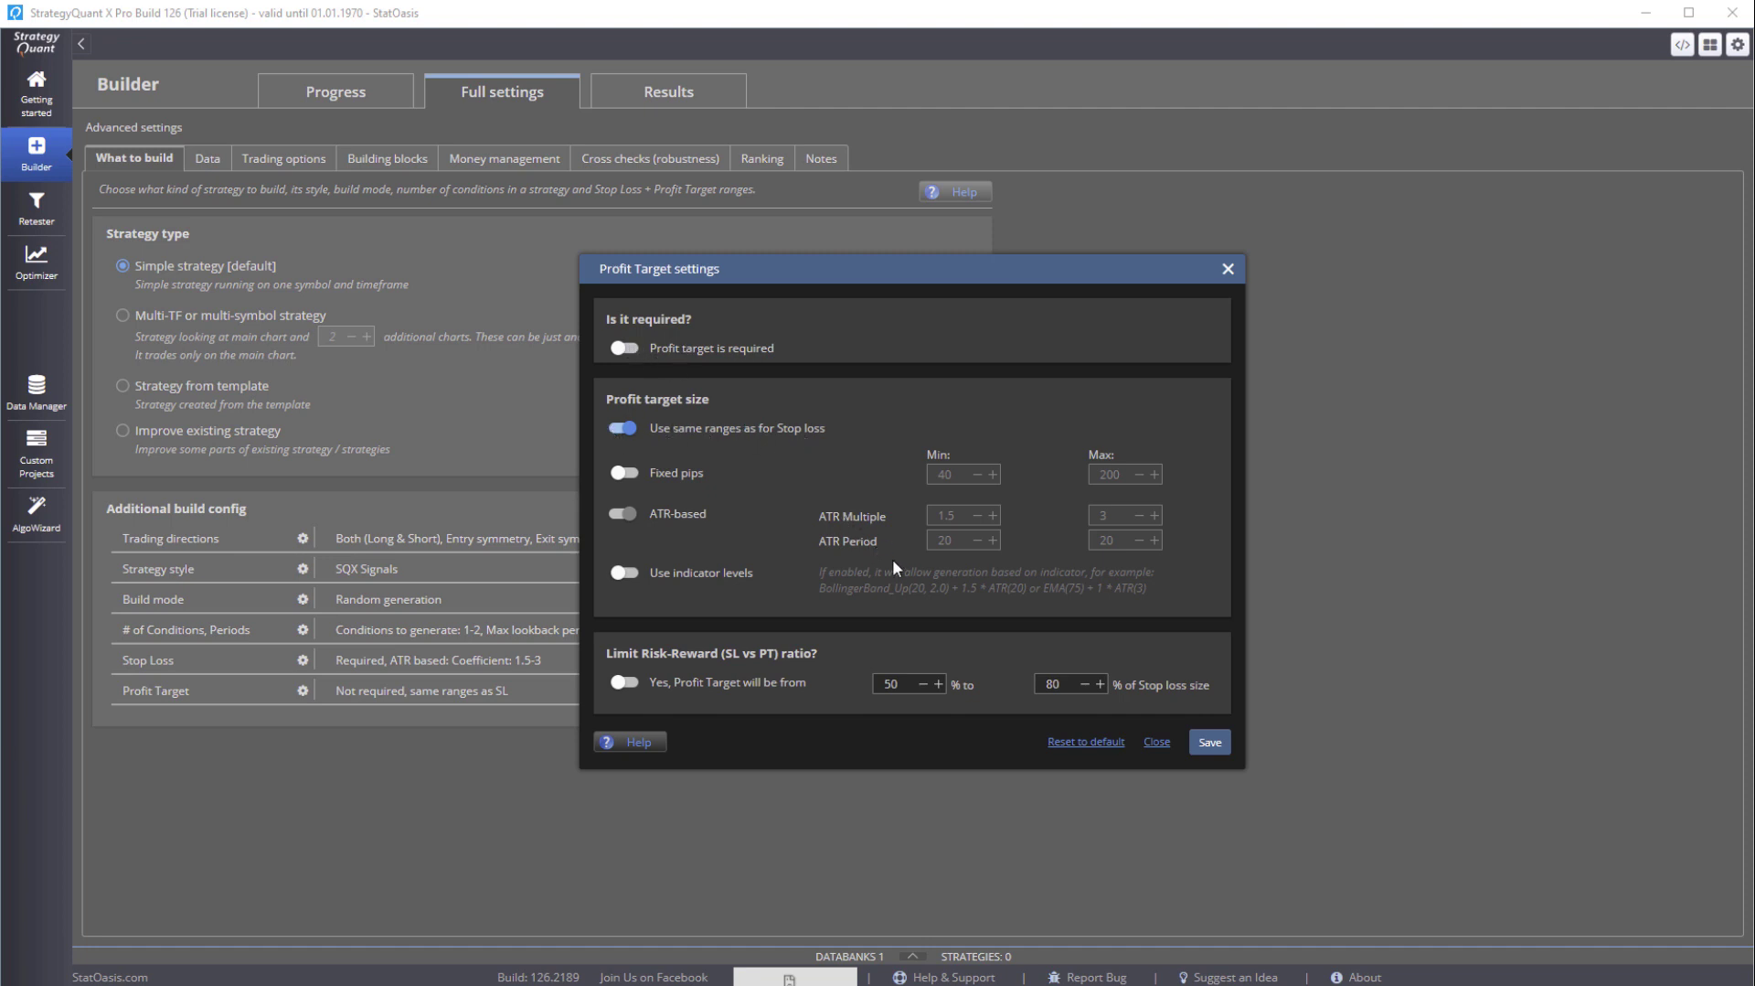
left_click(1210, 742)
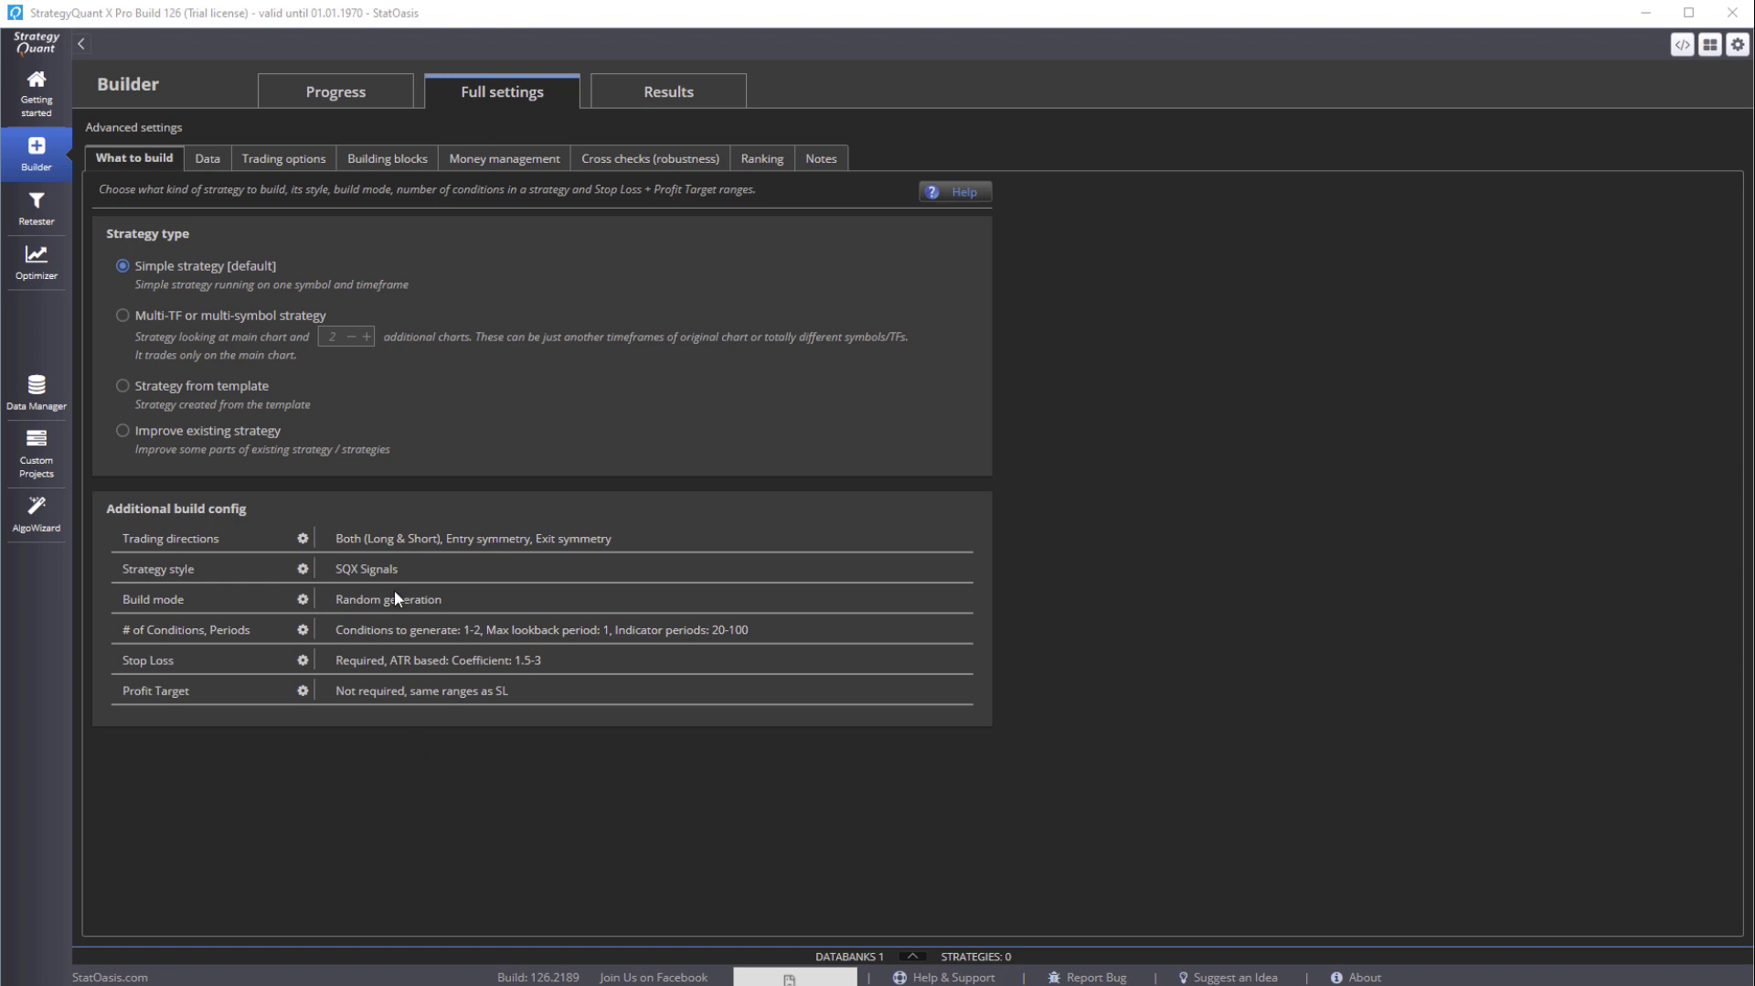
Set the backtest data to the Tradestation engine, symbol amzn and D1 timeframe
left_click(214, 164)
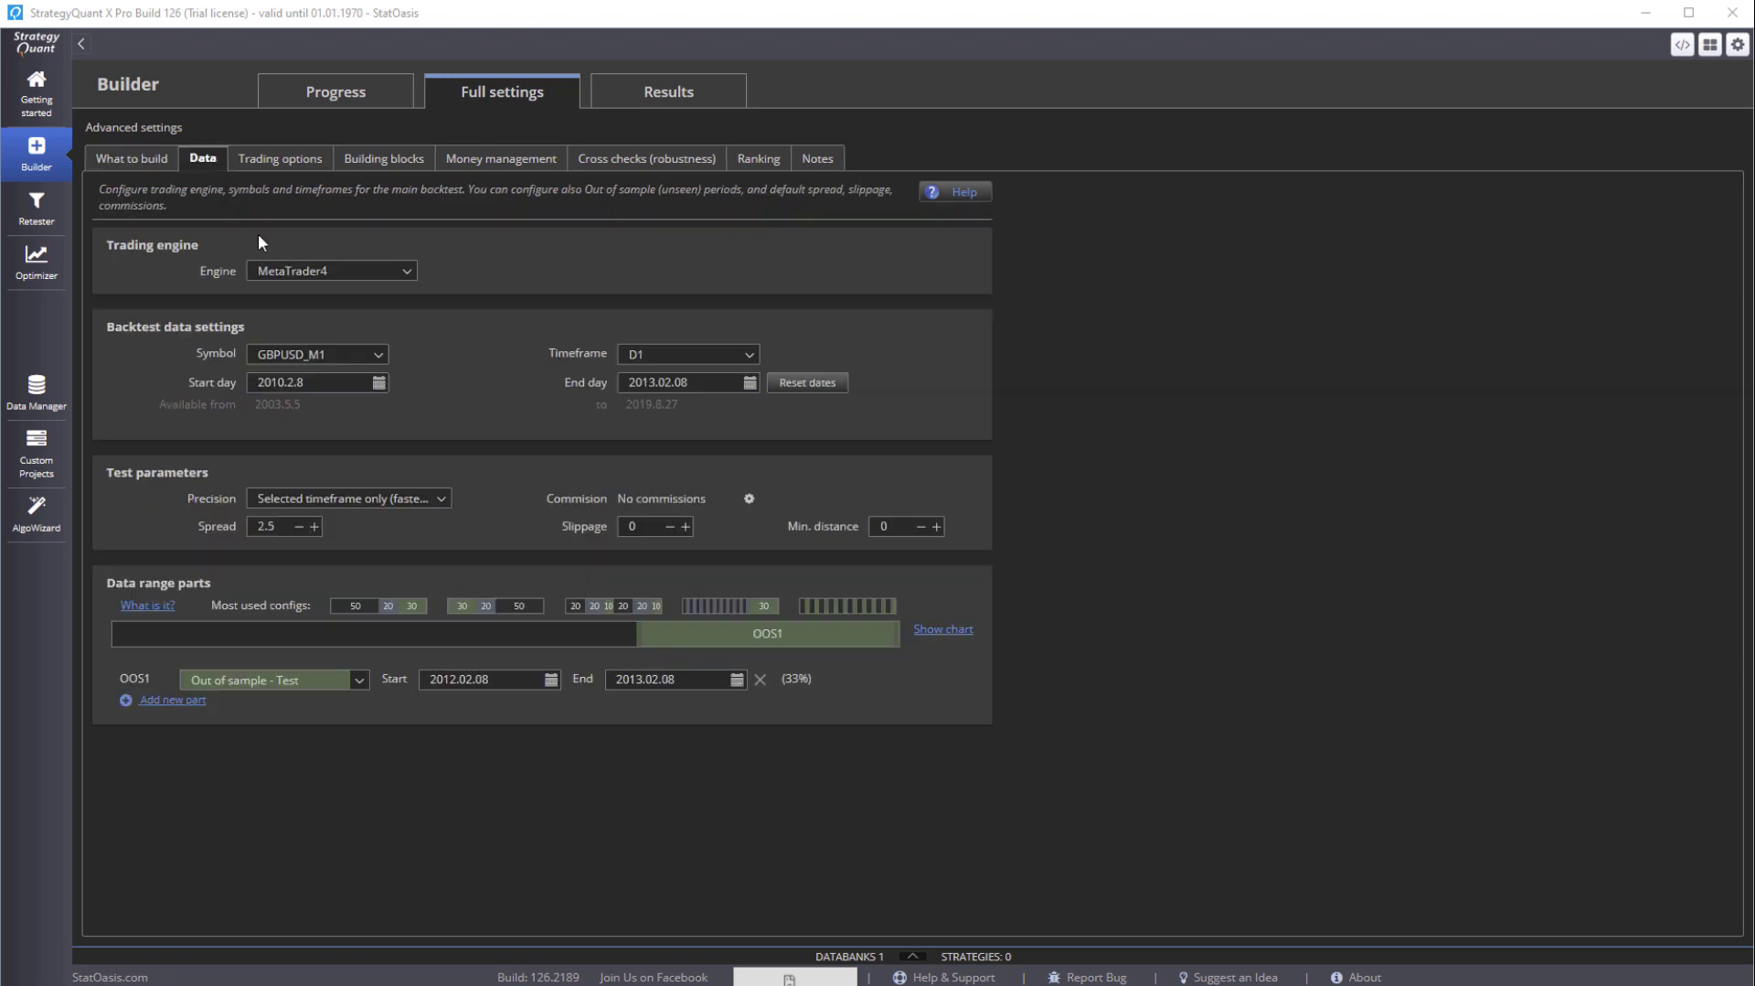
left_click(392, 272)
left_click(344, 343)
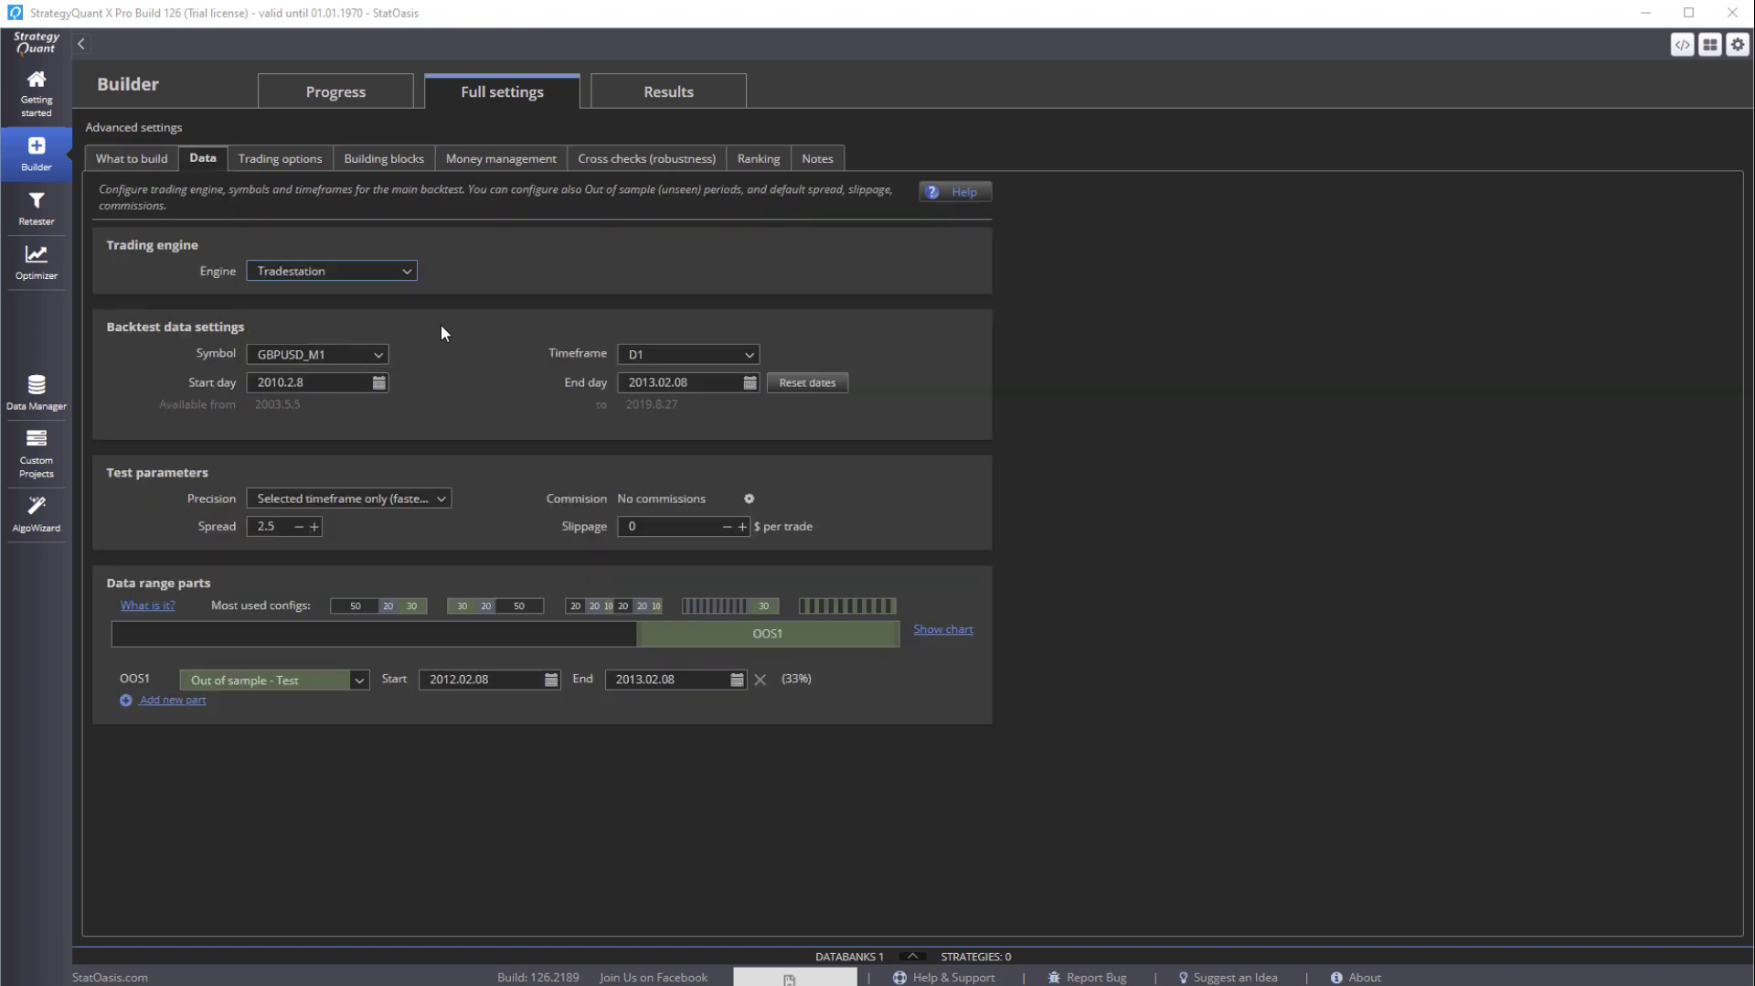
left_click(370, 357)
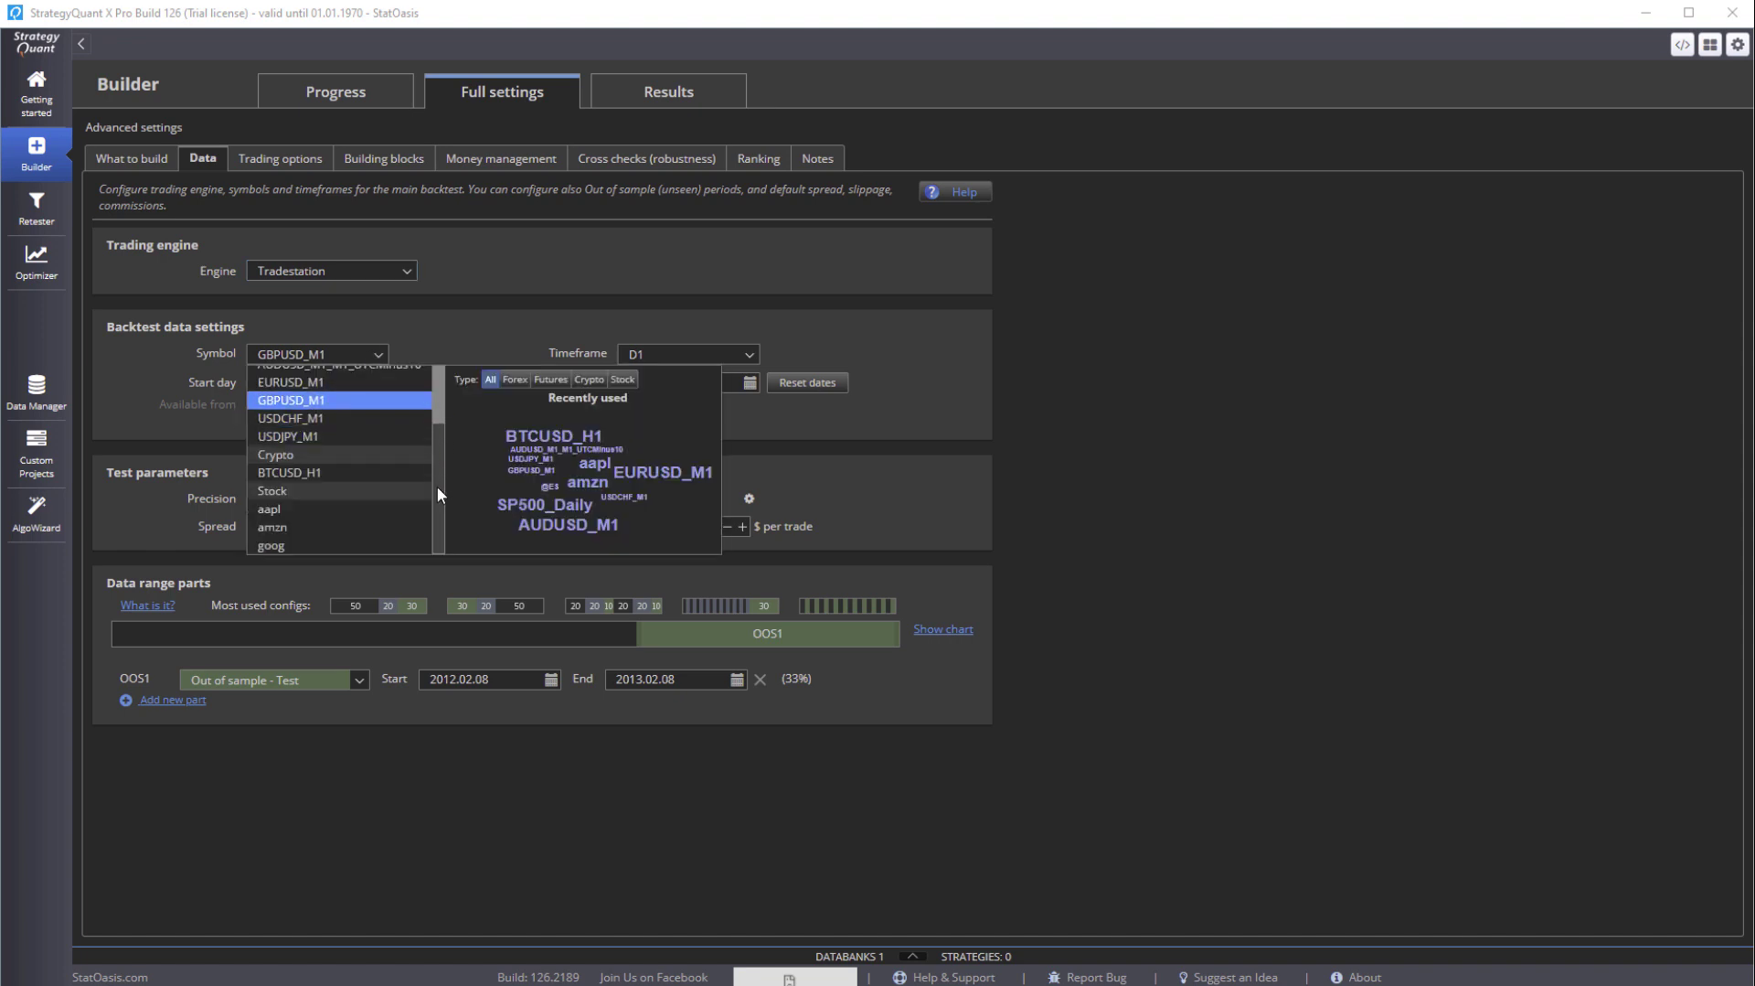
left_click(345, 527)
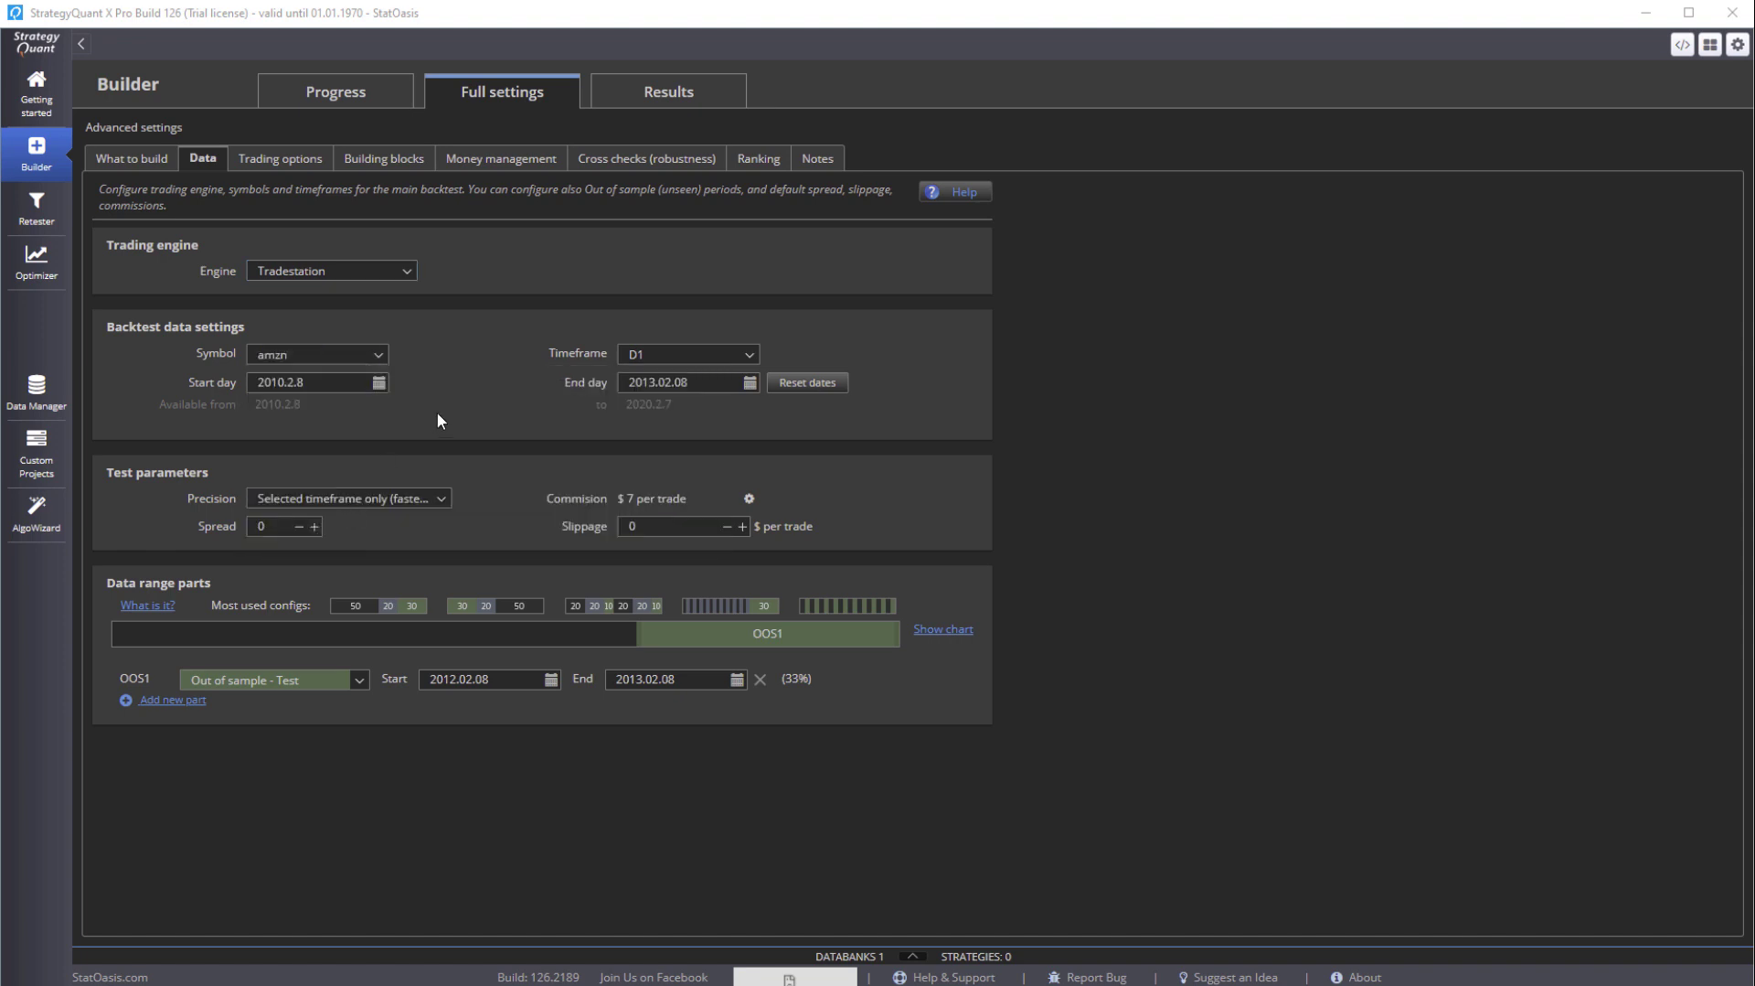
left_click(703, 354)
left_click(684, 371)
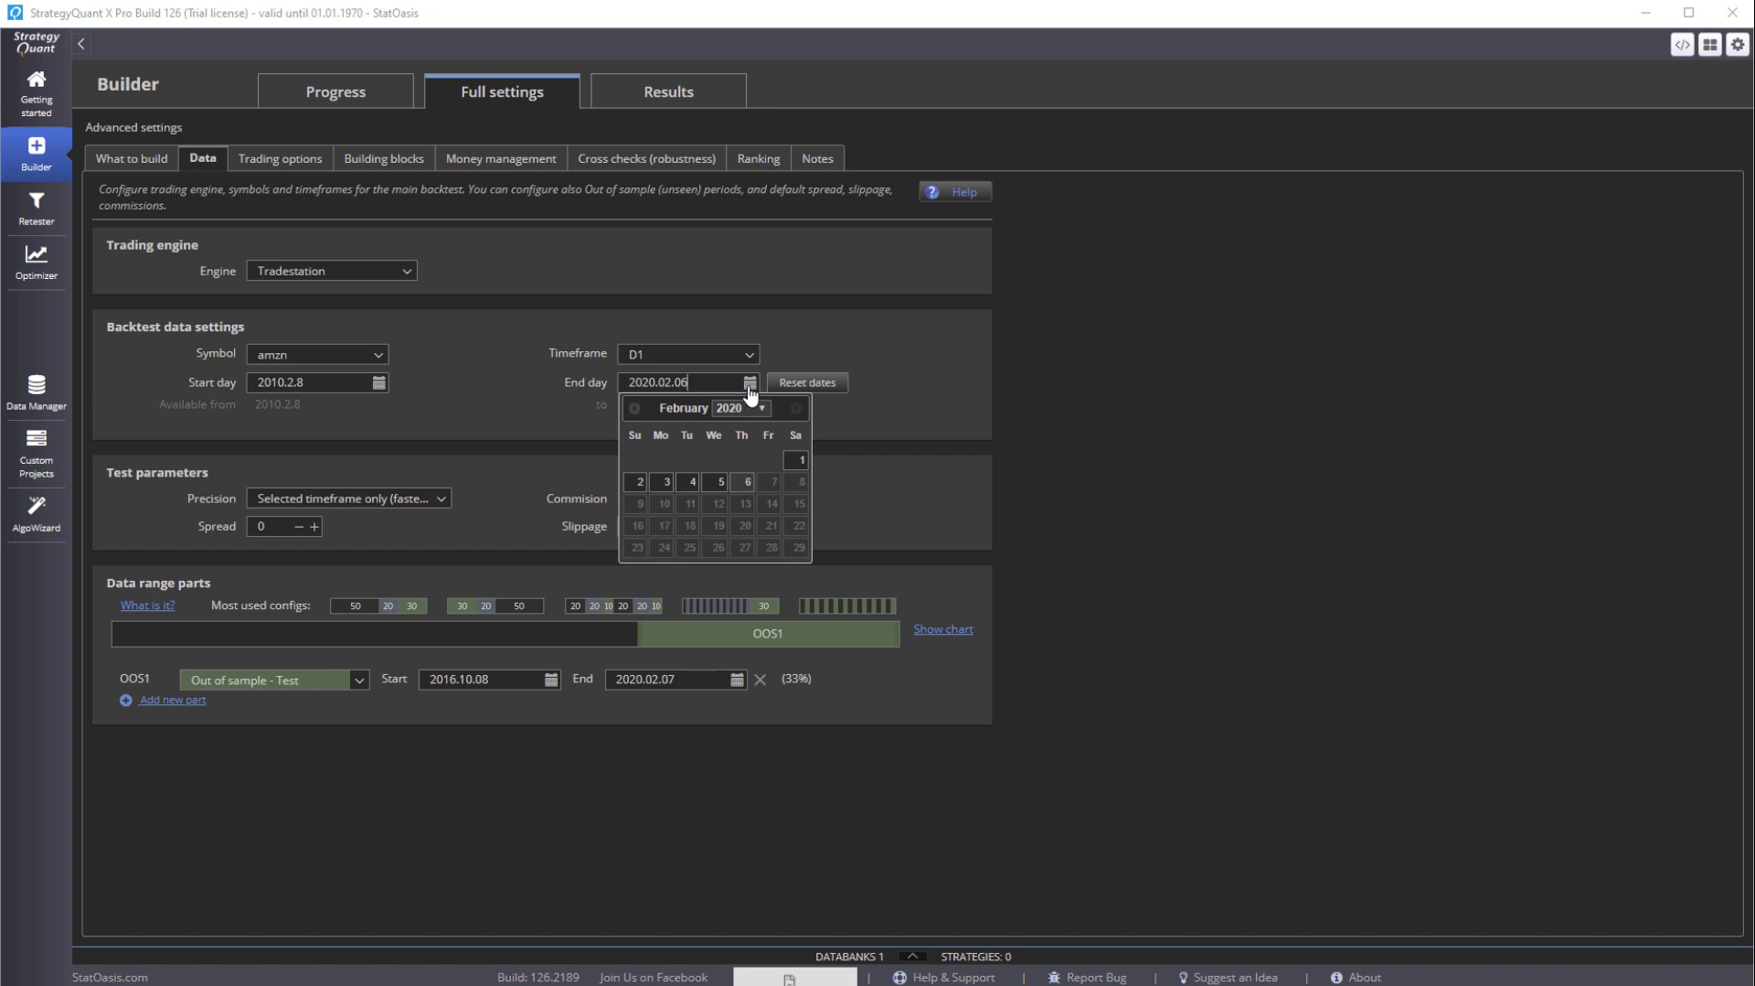
Set the end date to 2013.02.08 and shrink the out-of-sample period to 20%
left_click(765, 409)
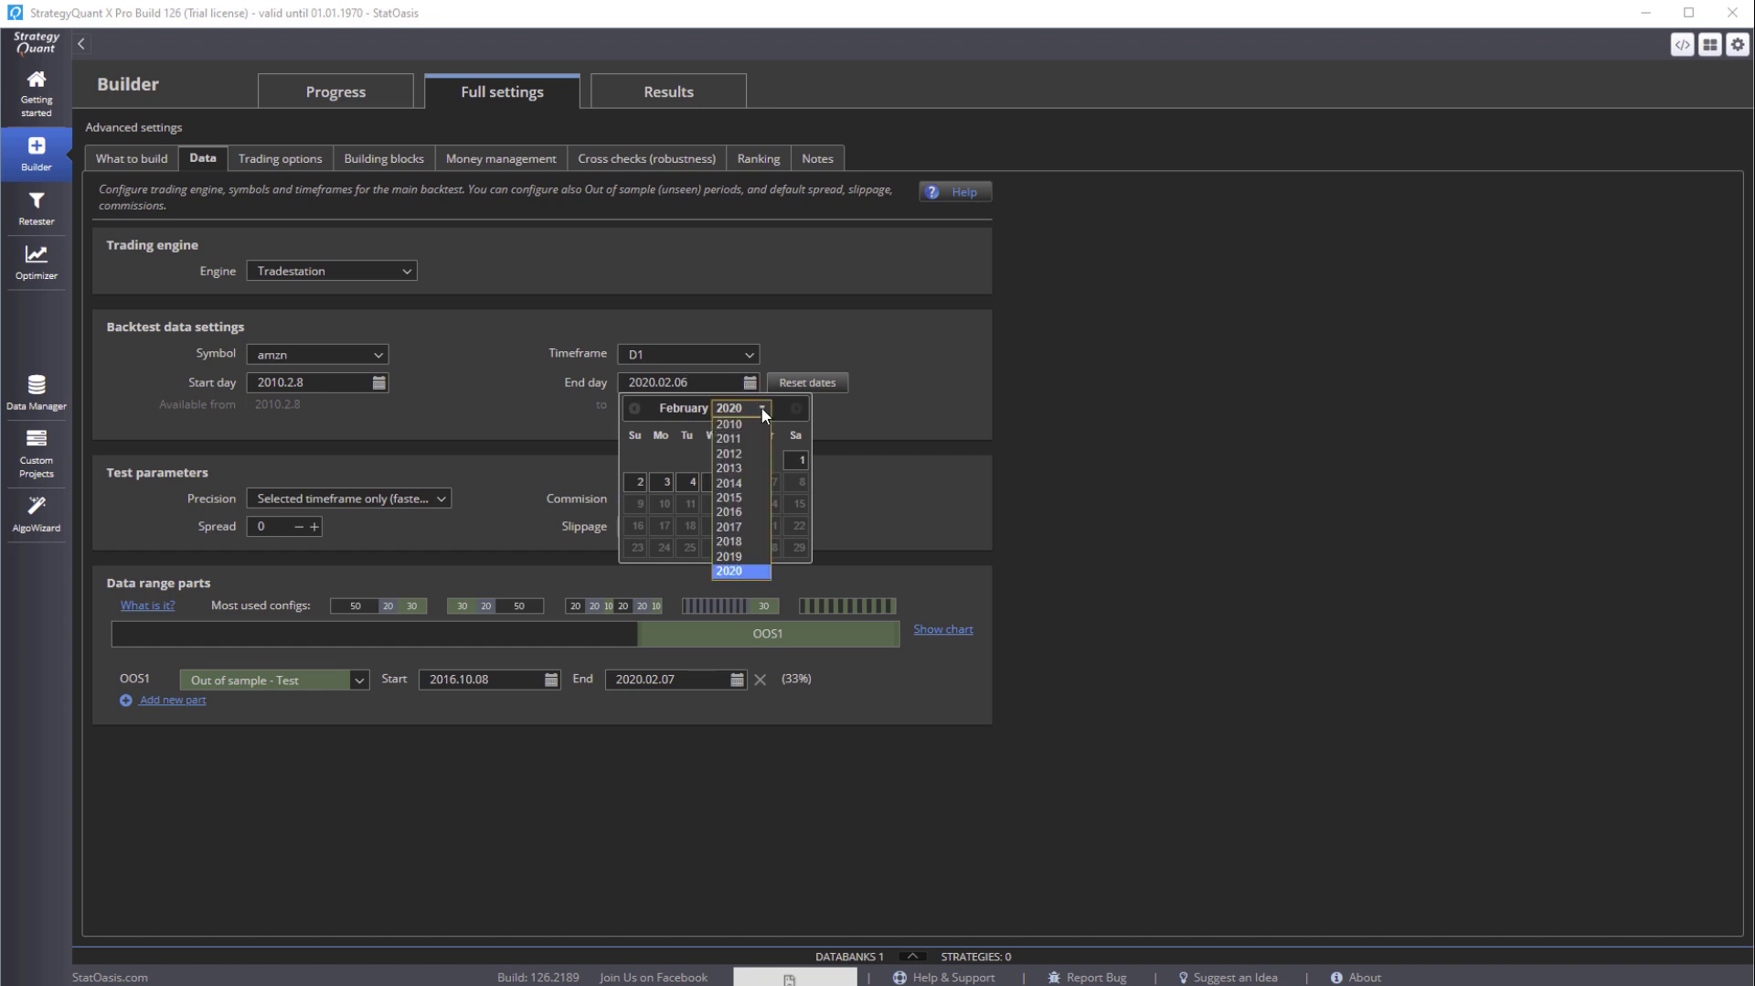
left_click(750, 467)
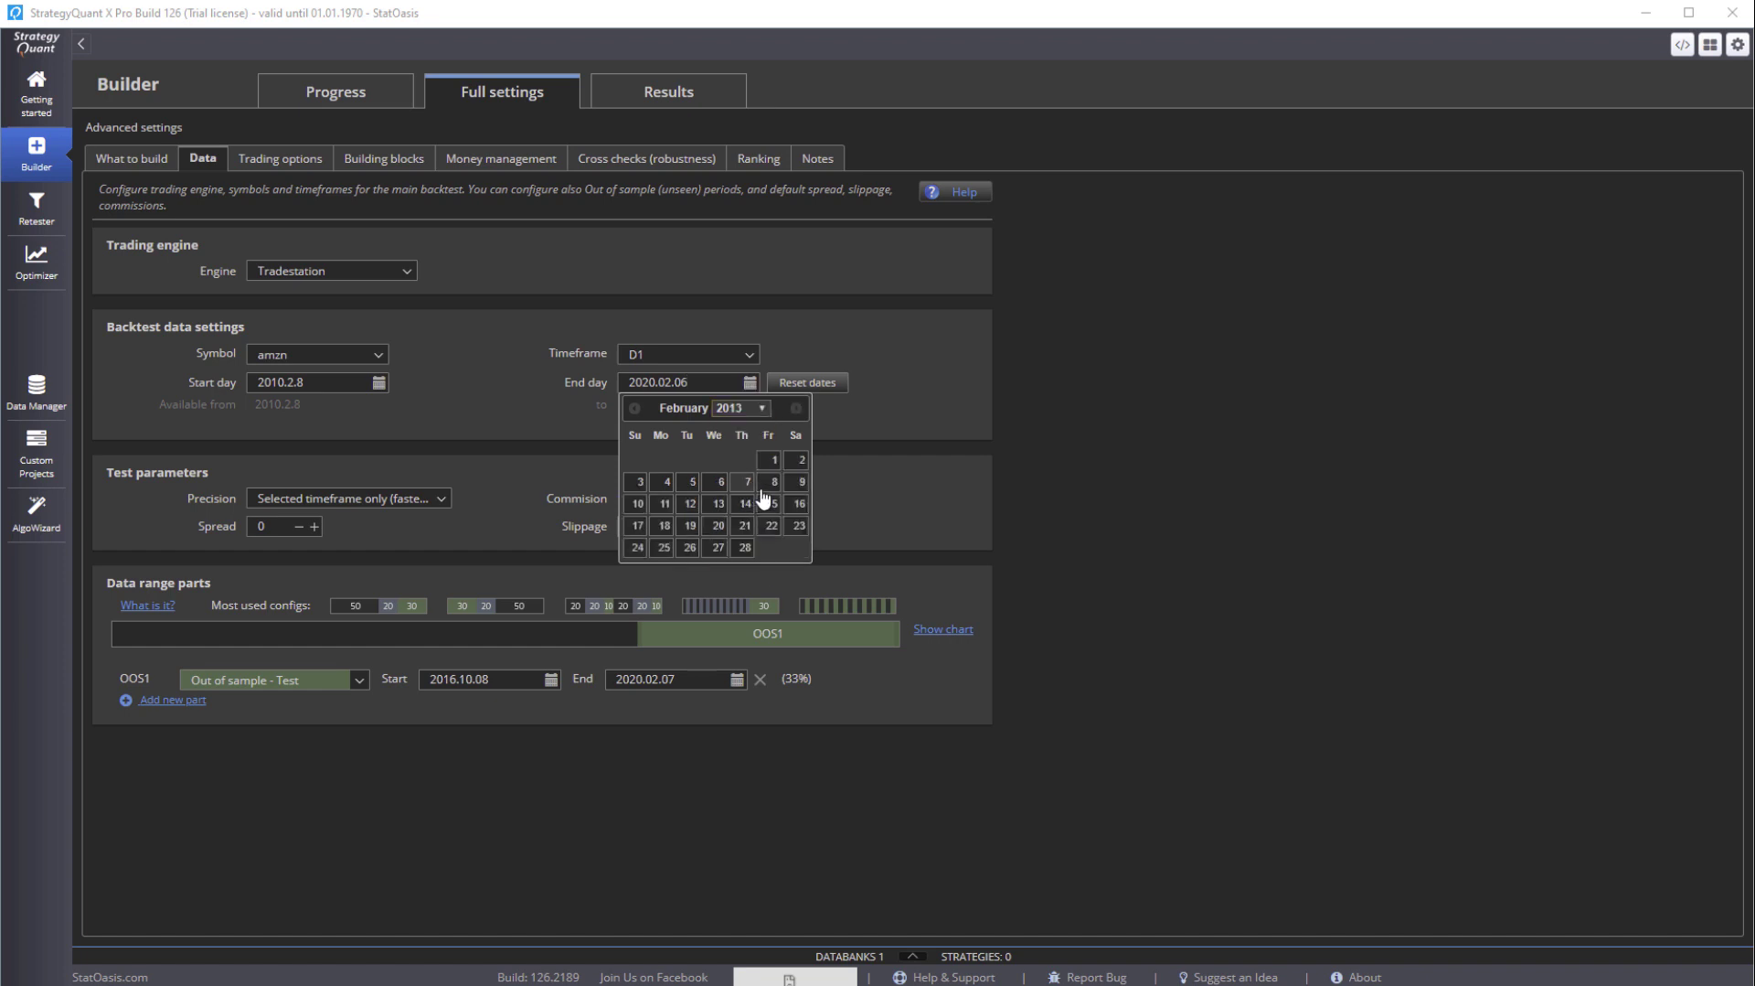
left_click(774, 482)
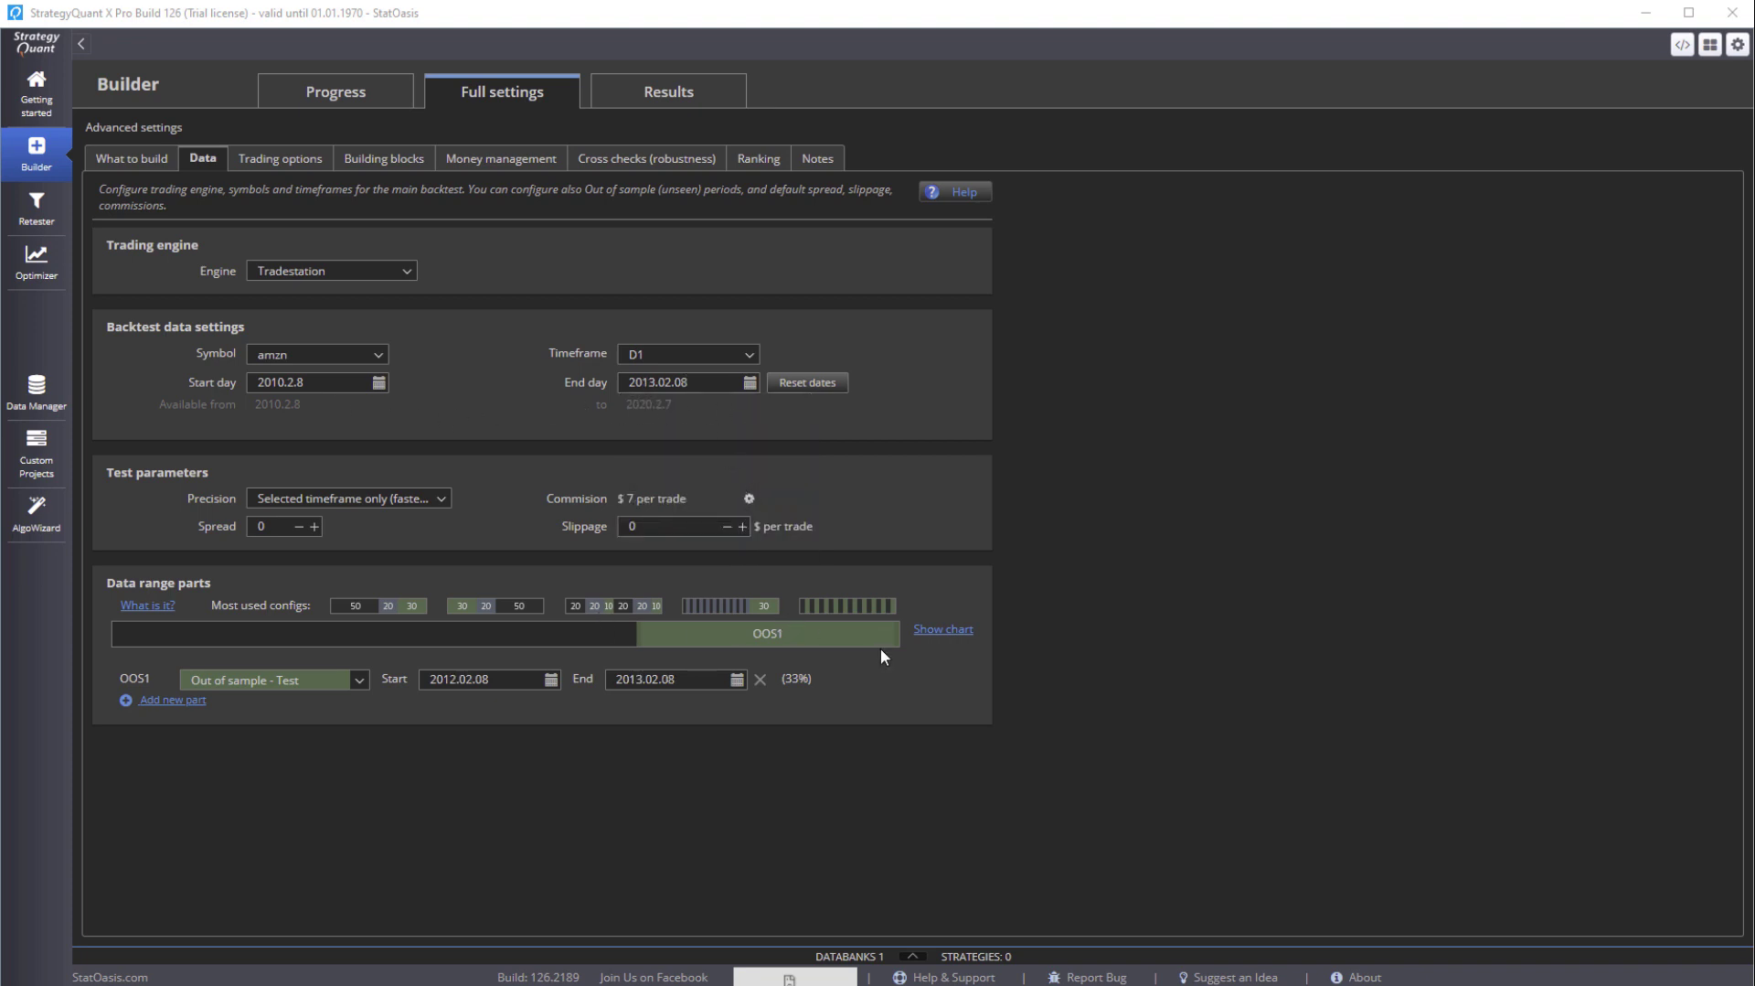
left_click_drag(637, 631, 740, 630)
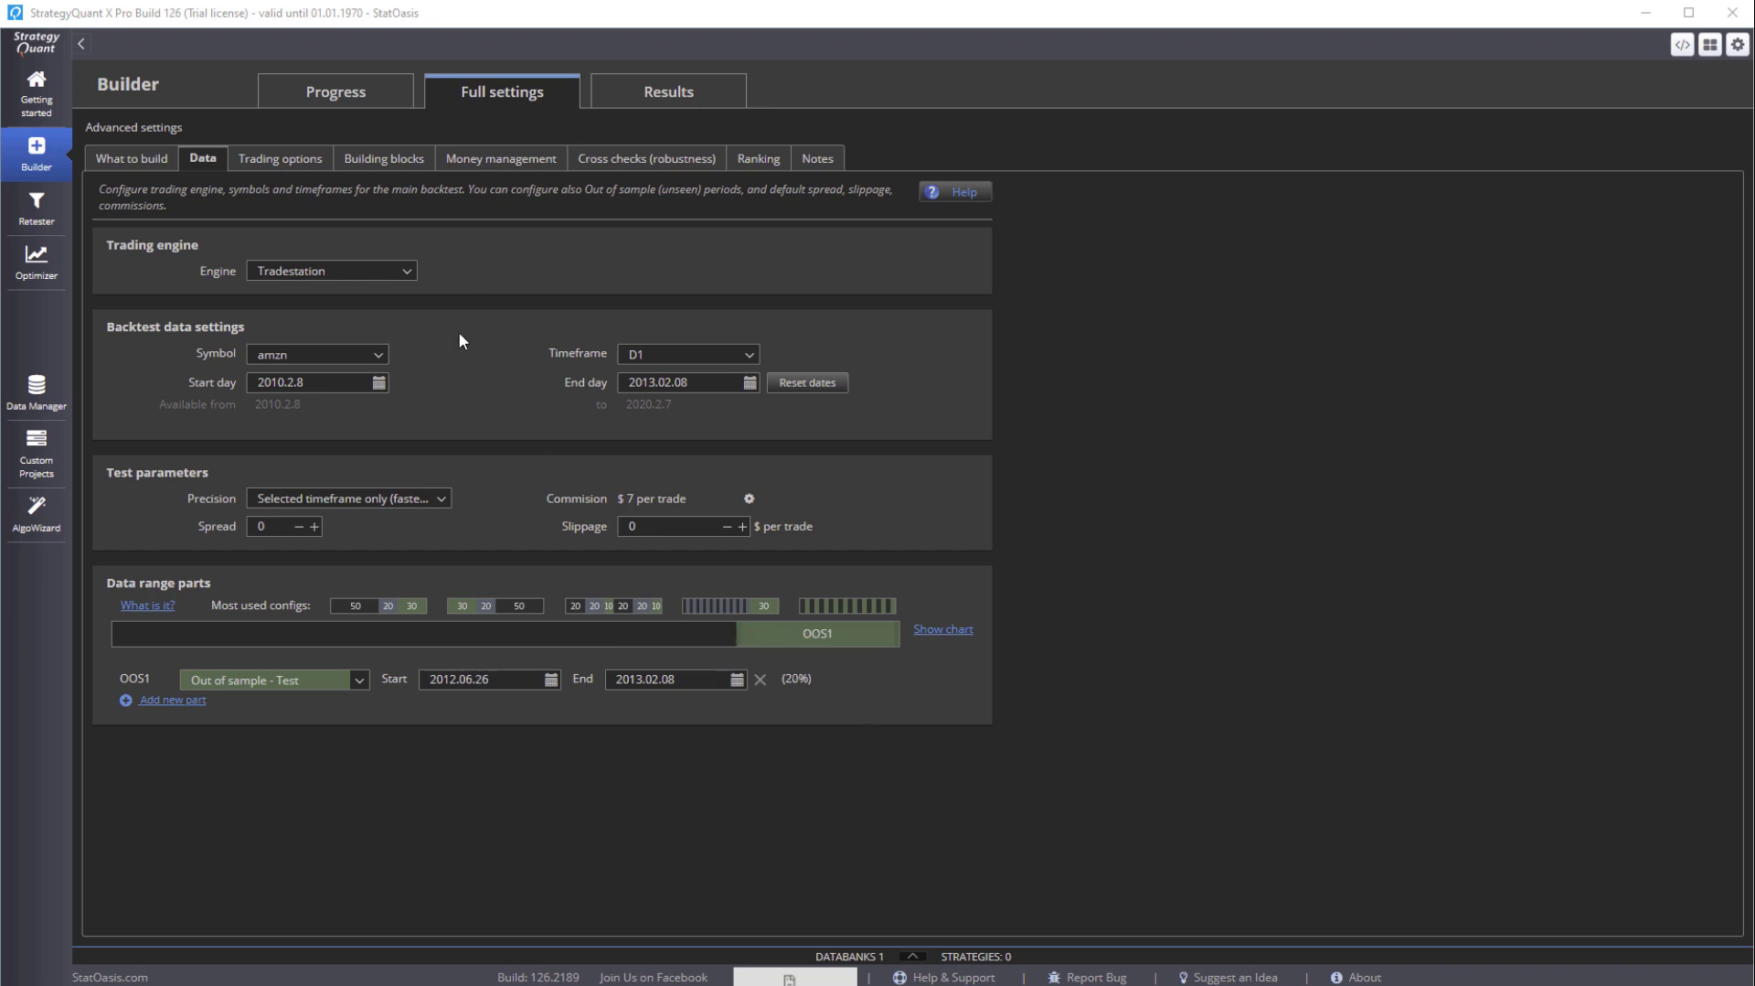
left_click(286, 159)
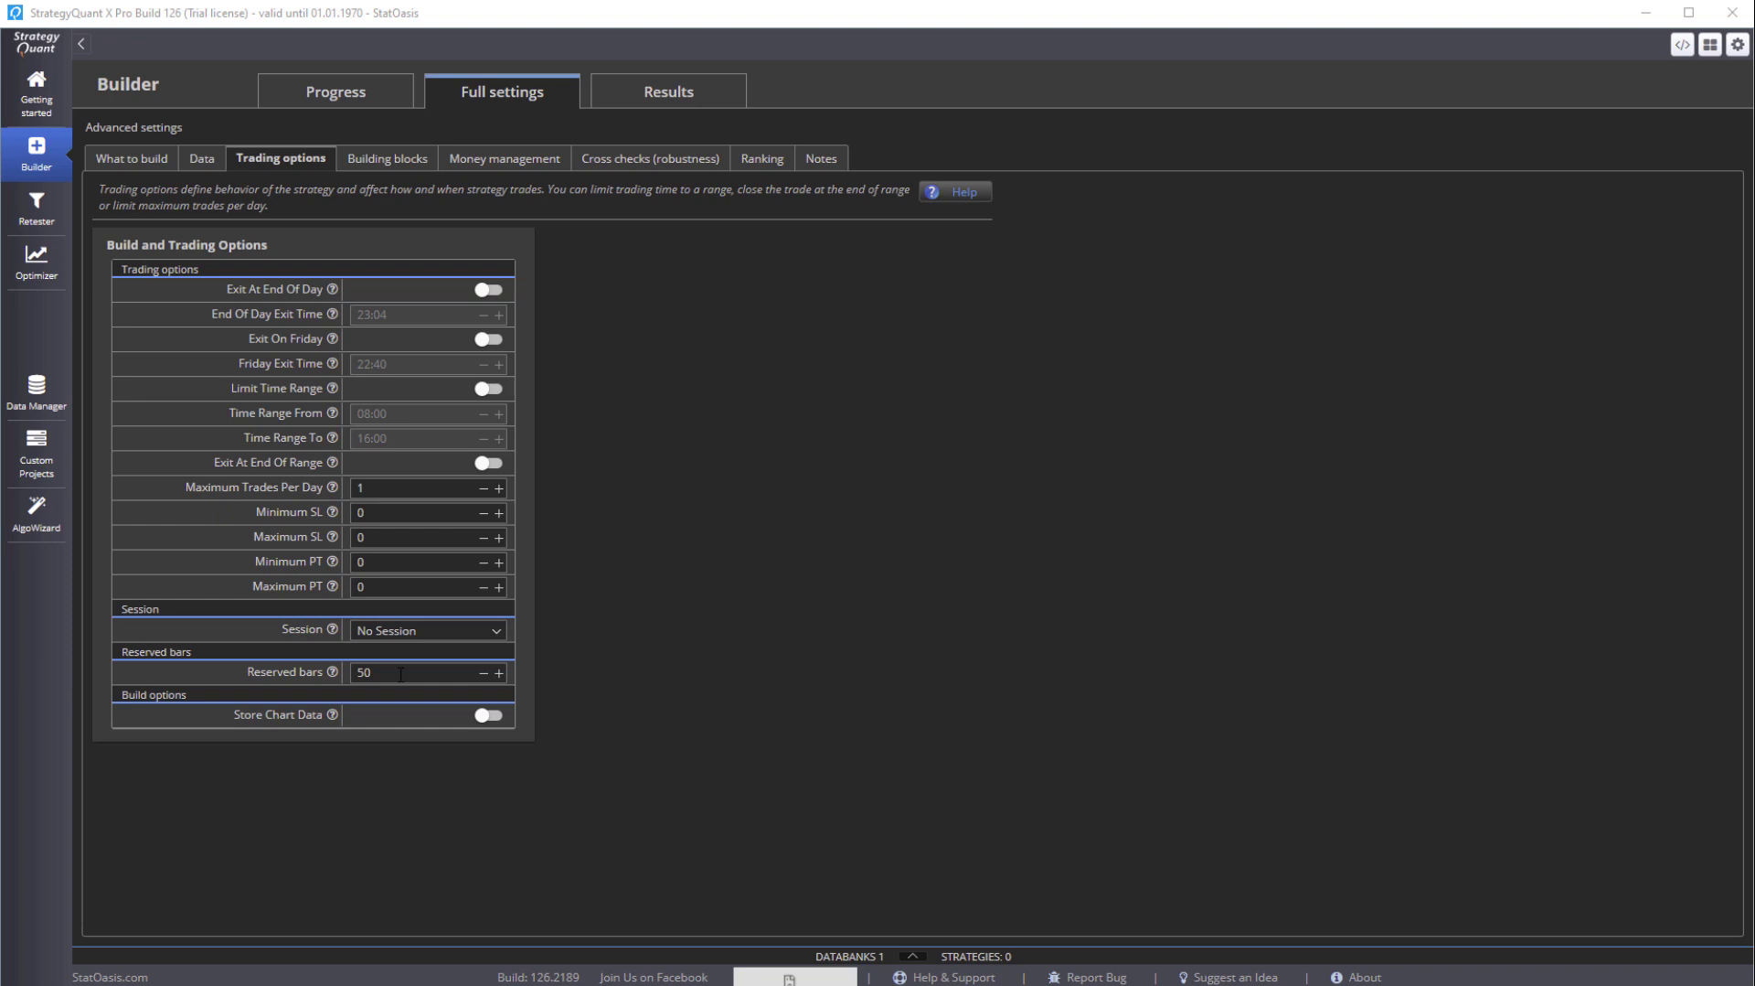
Switch to the Building blocks page, with 67 signals and 33 indicators selected
left_click(384, 160)
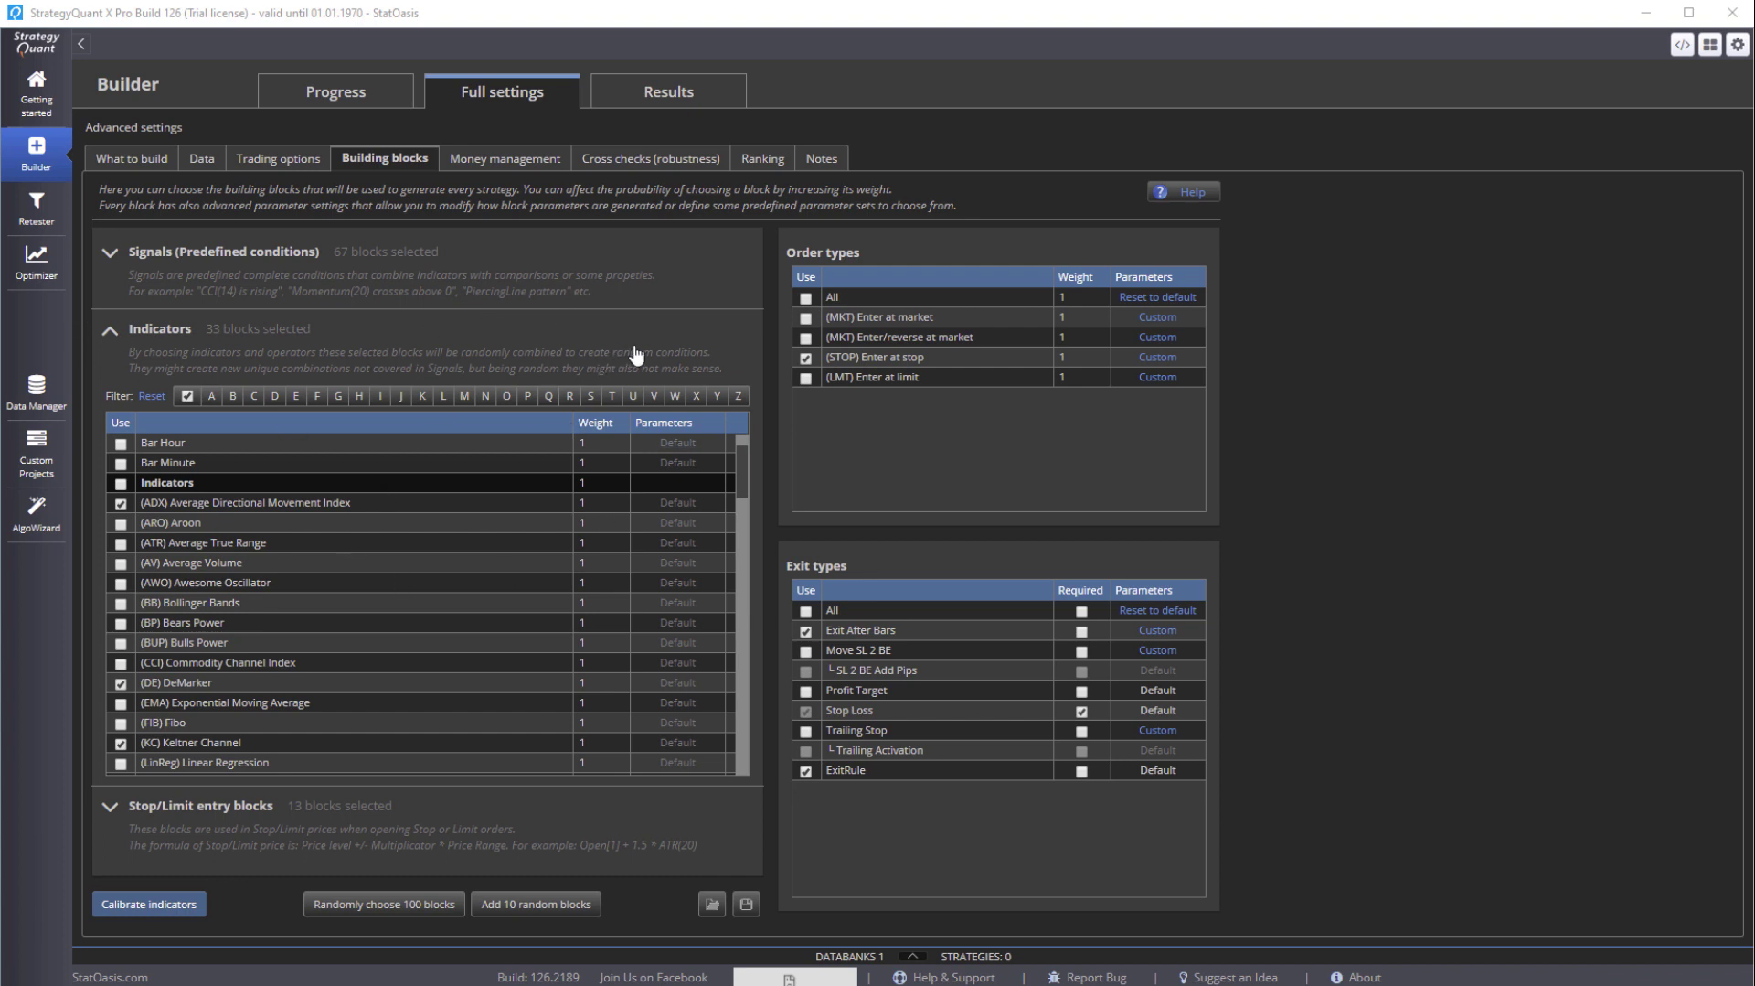
Try Genetic evolution build mode and its options, then revert to Random generation
left_click(133, 158)
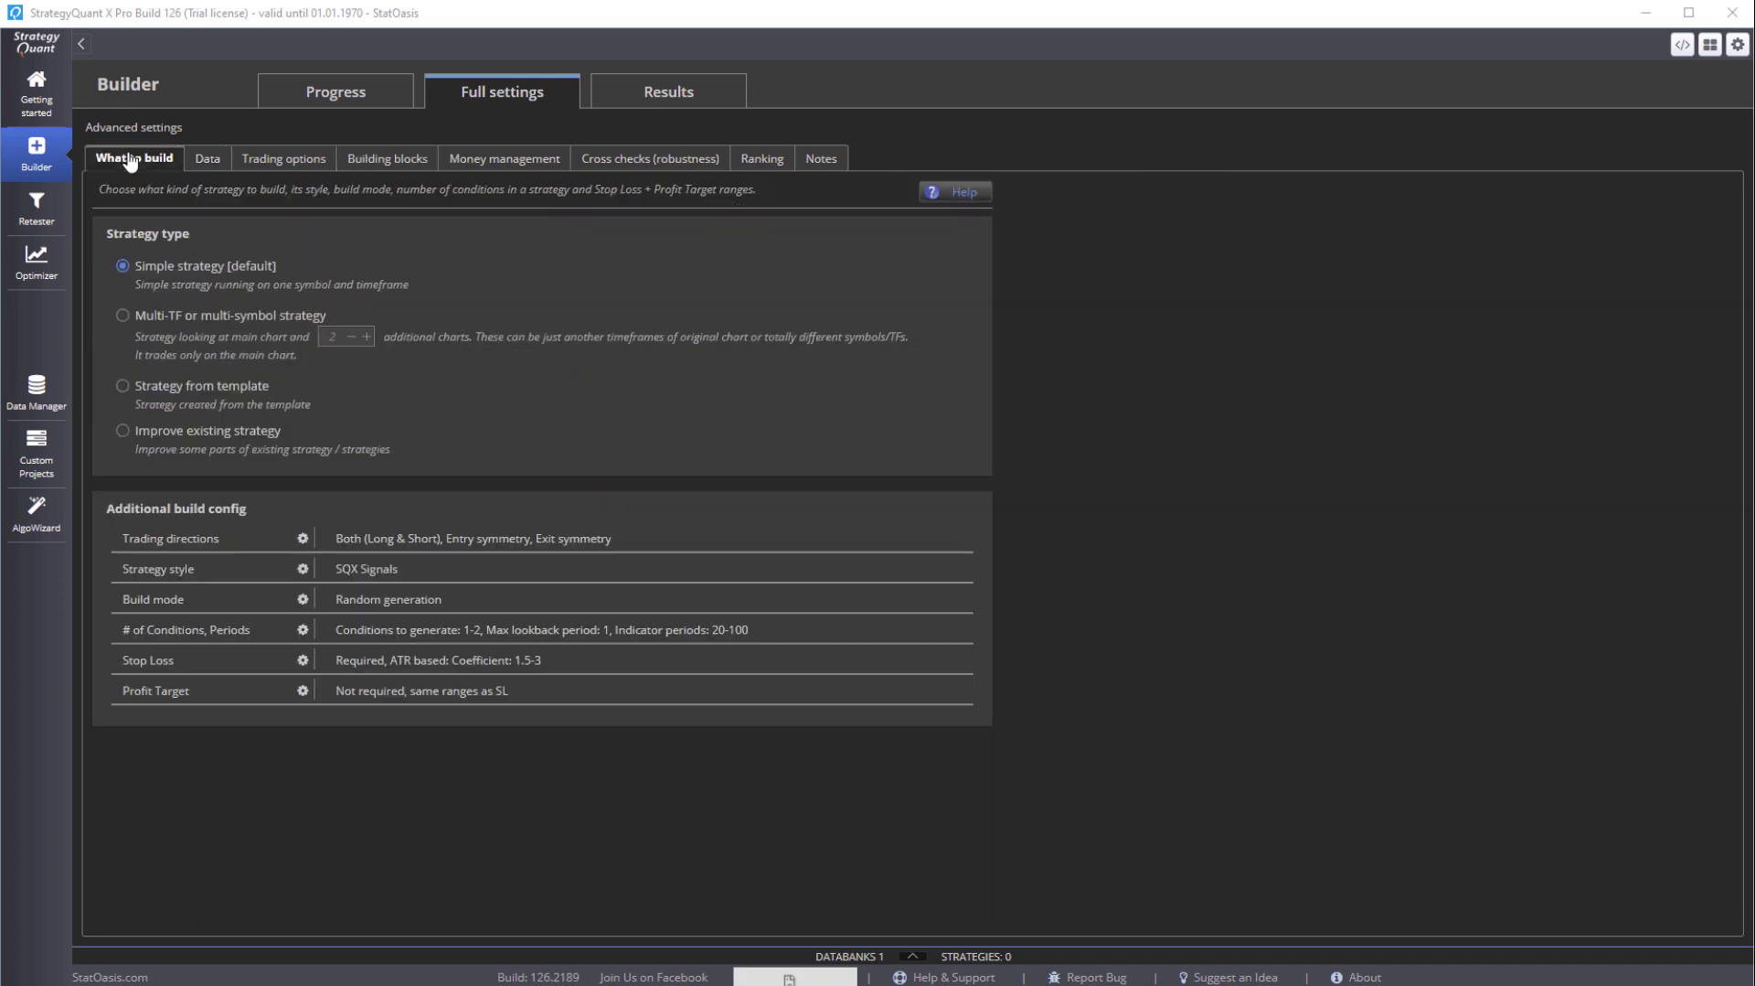
left_click(304, 600)
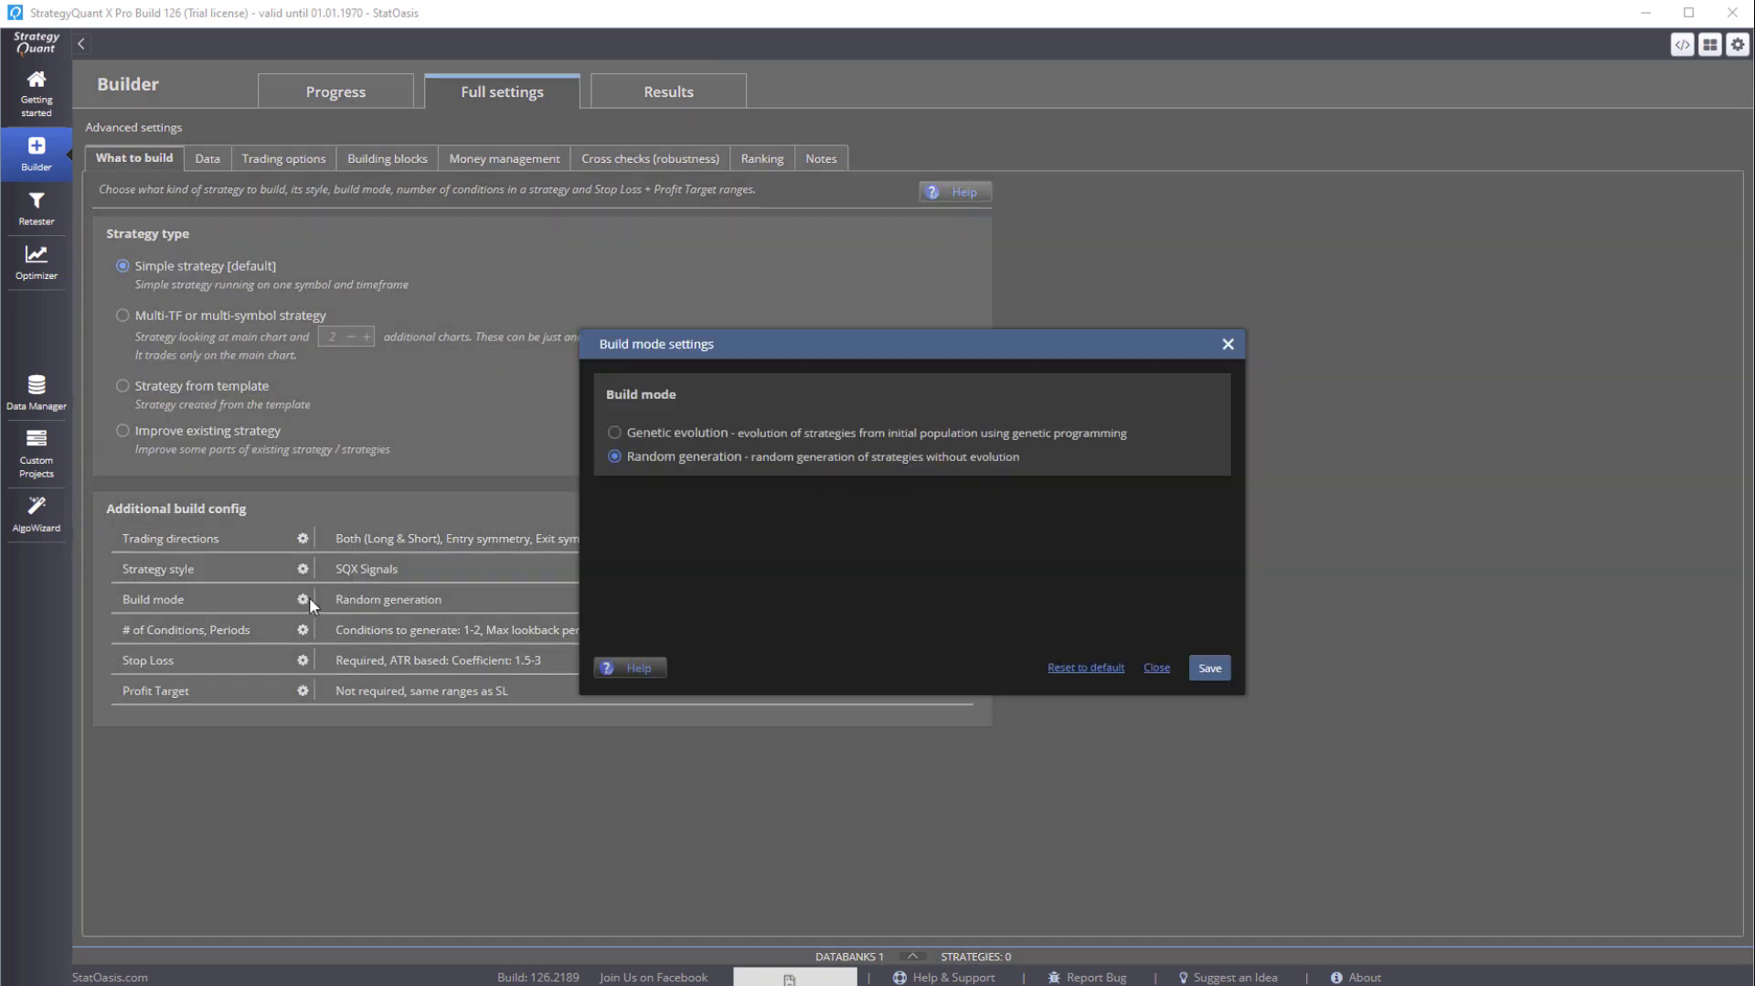
left_click(651, 436)
left_click(1209, 668)
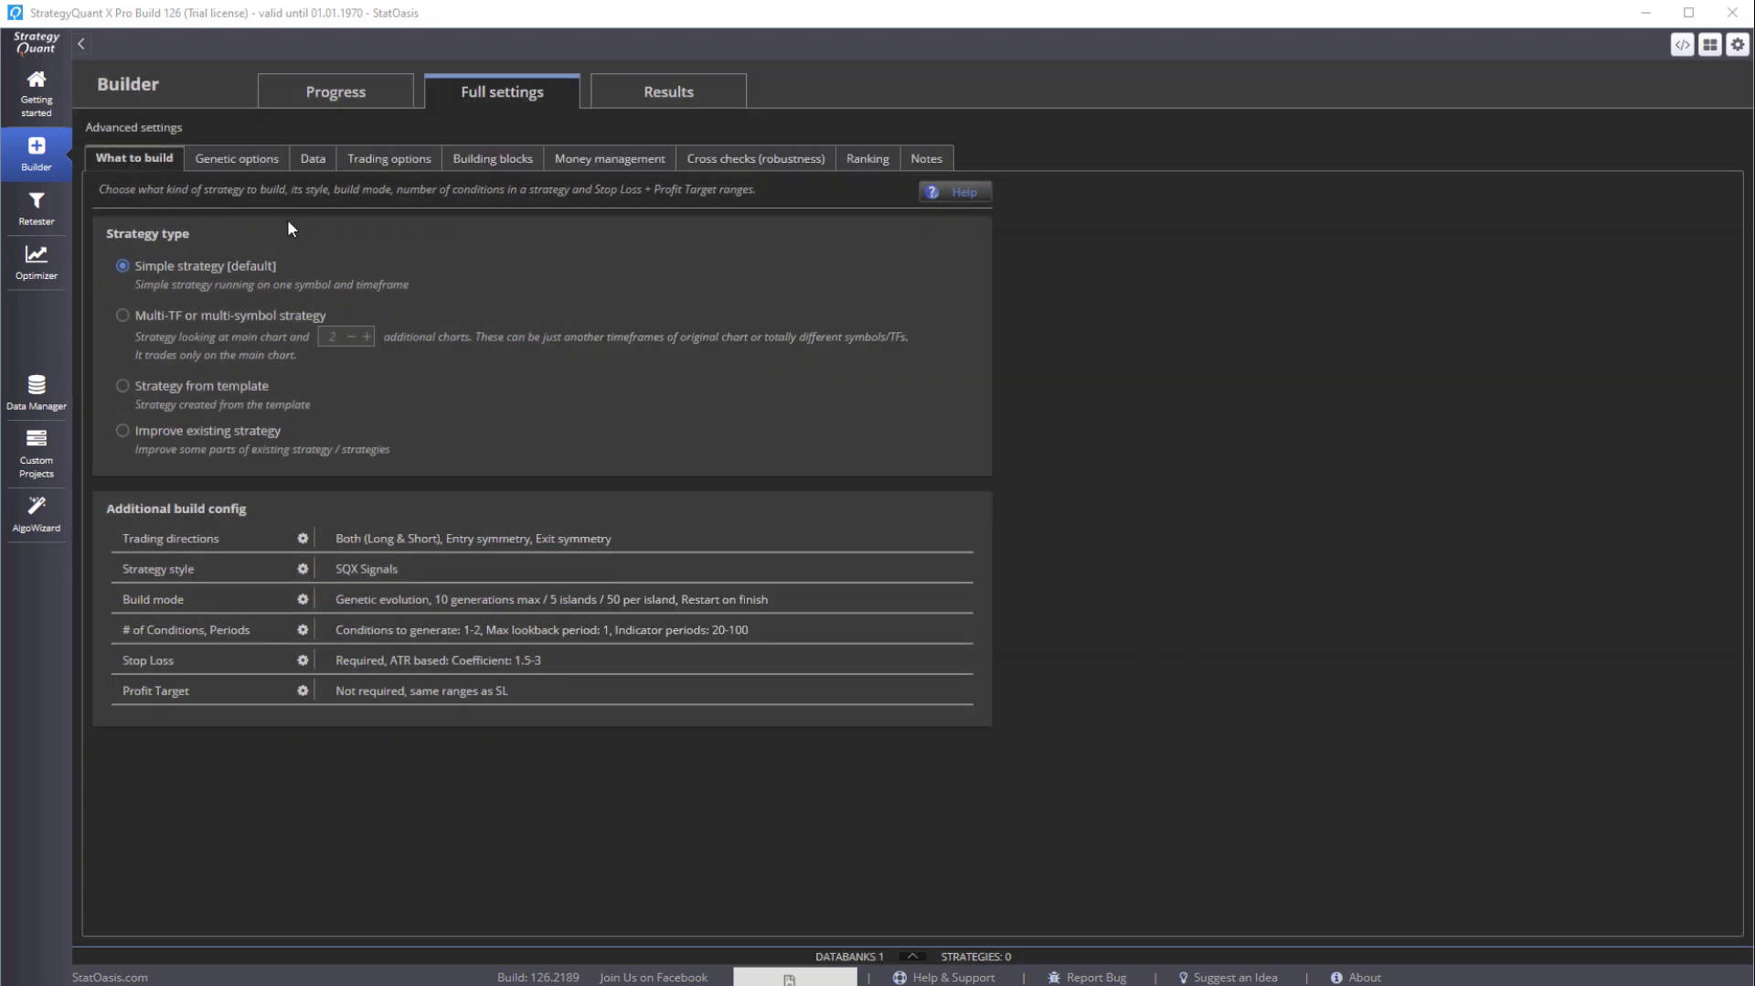
left_click(249, 161)
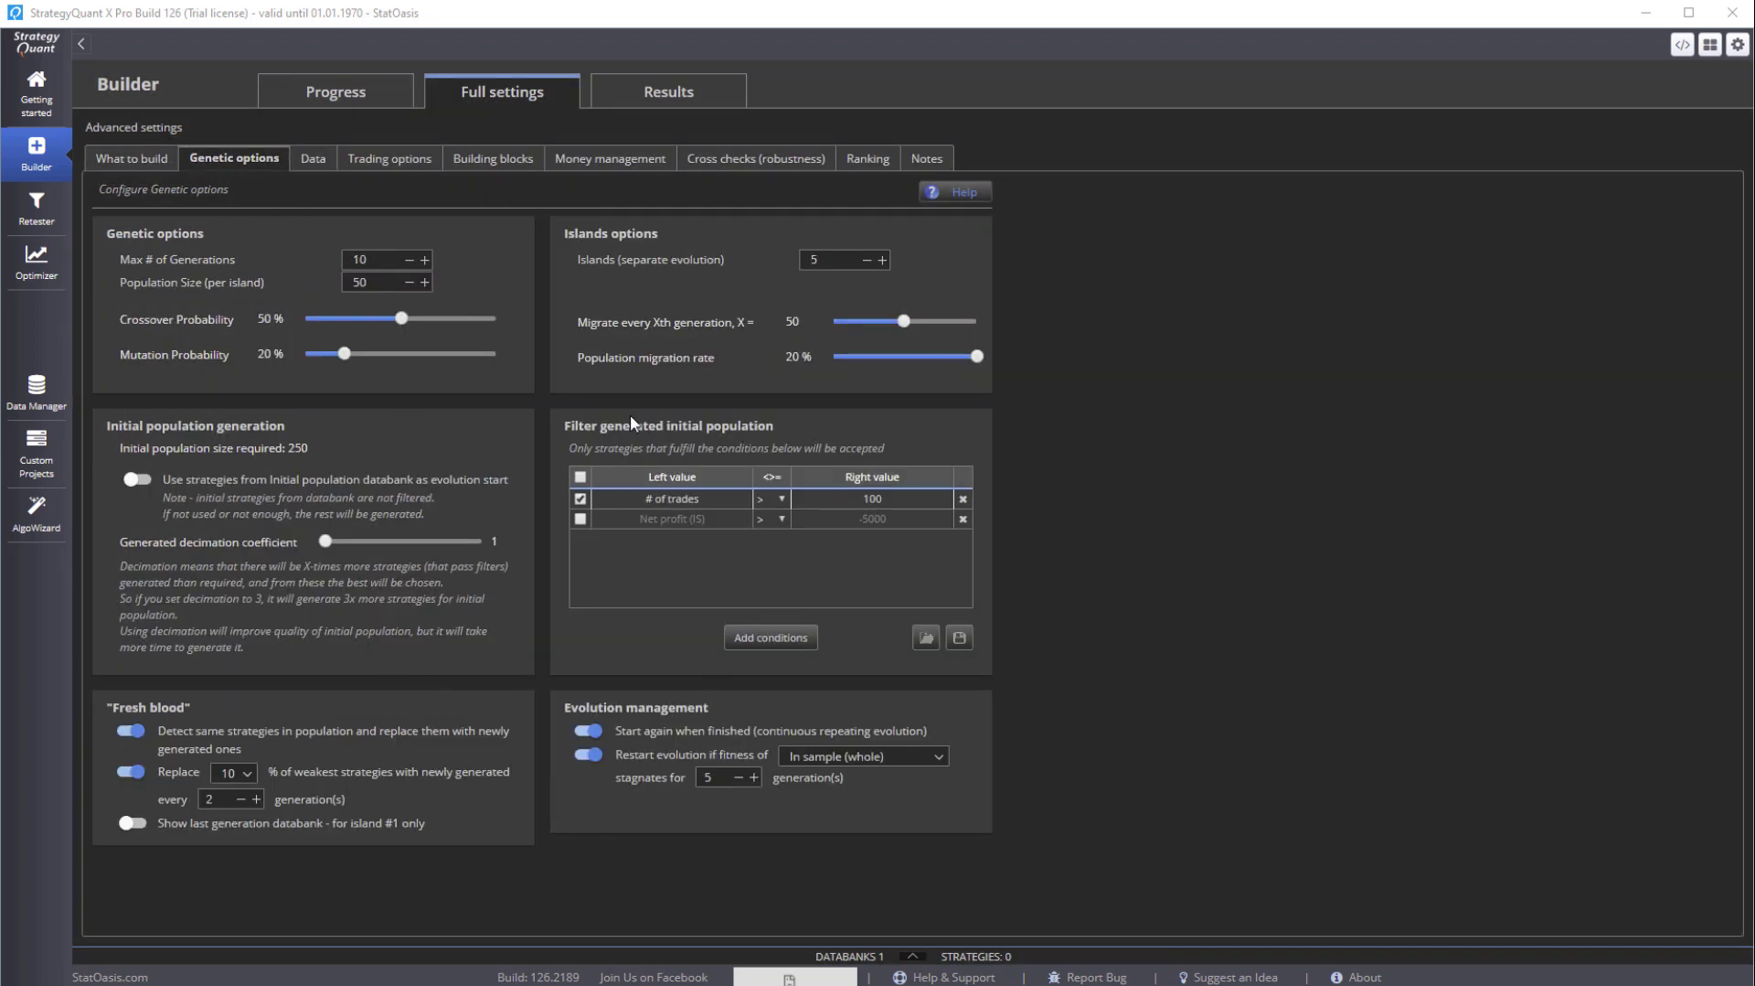
left_click(132, 160)
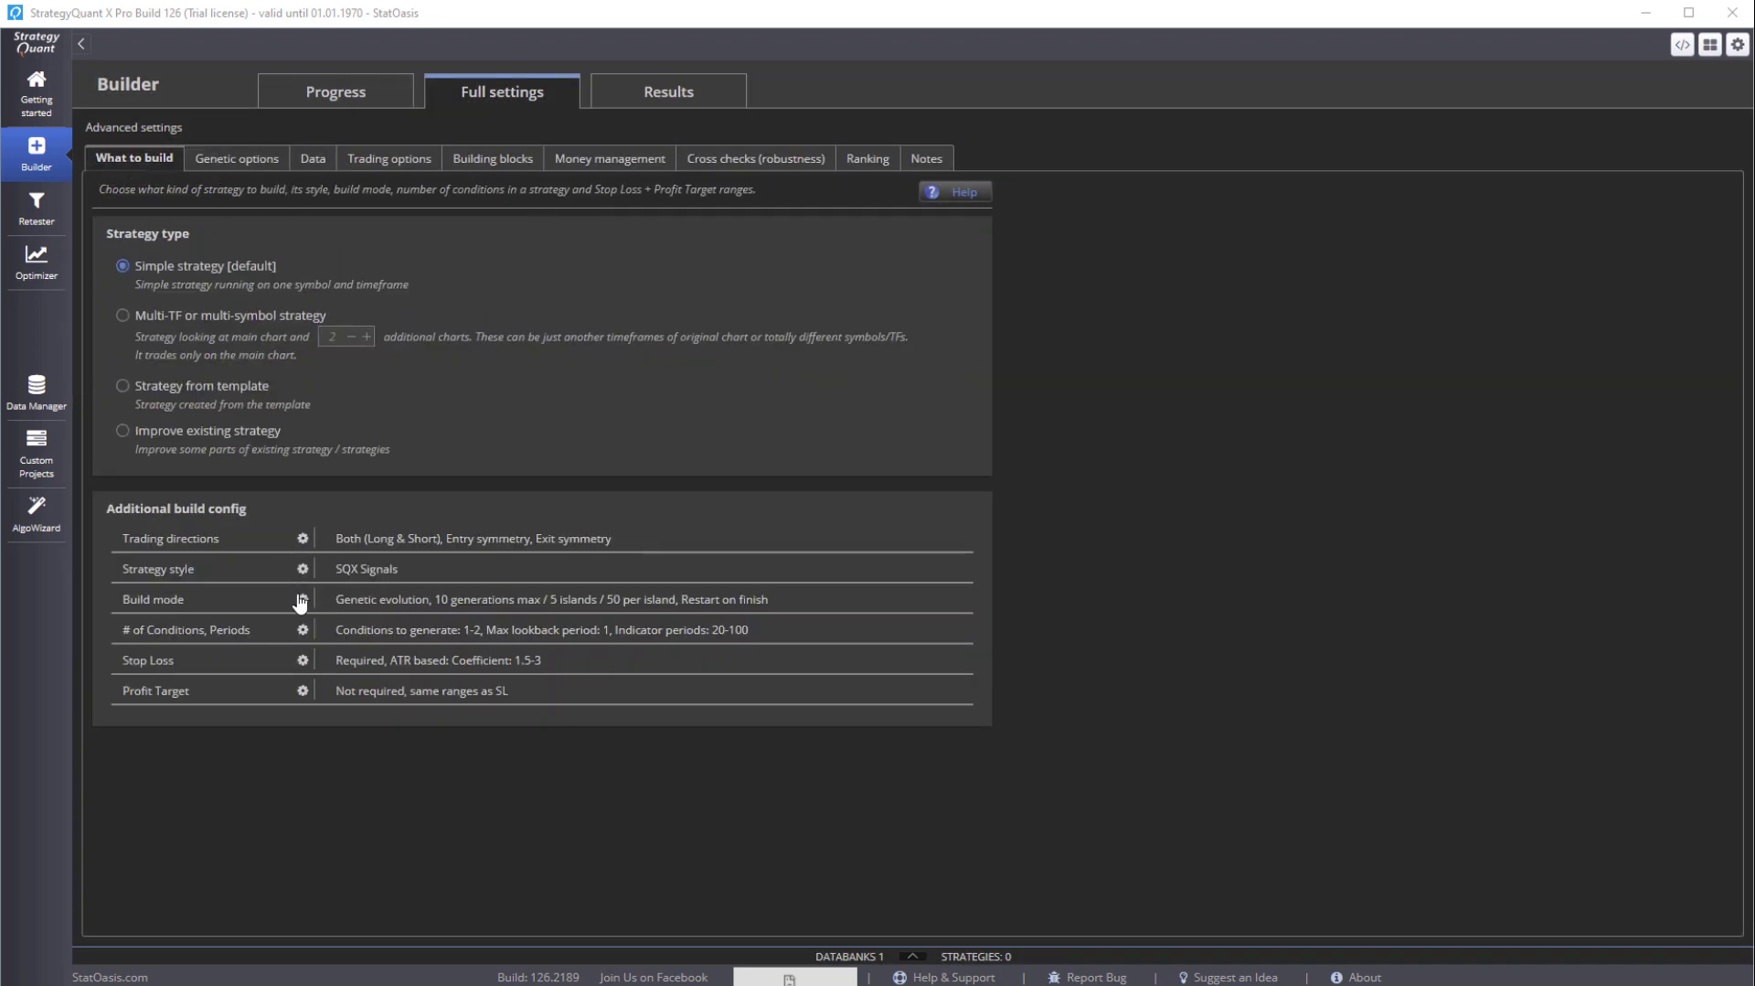
left_click(302, 599)
left_click(615, 457)
left_click(1205, 668)
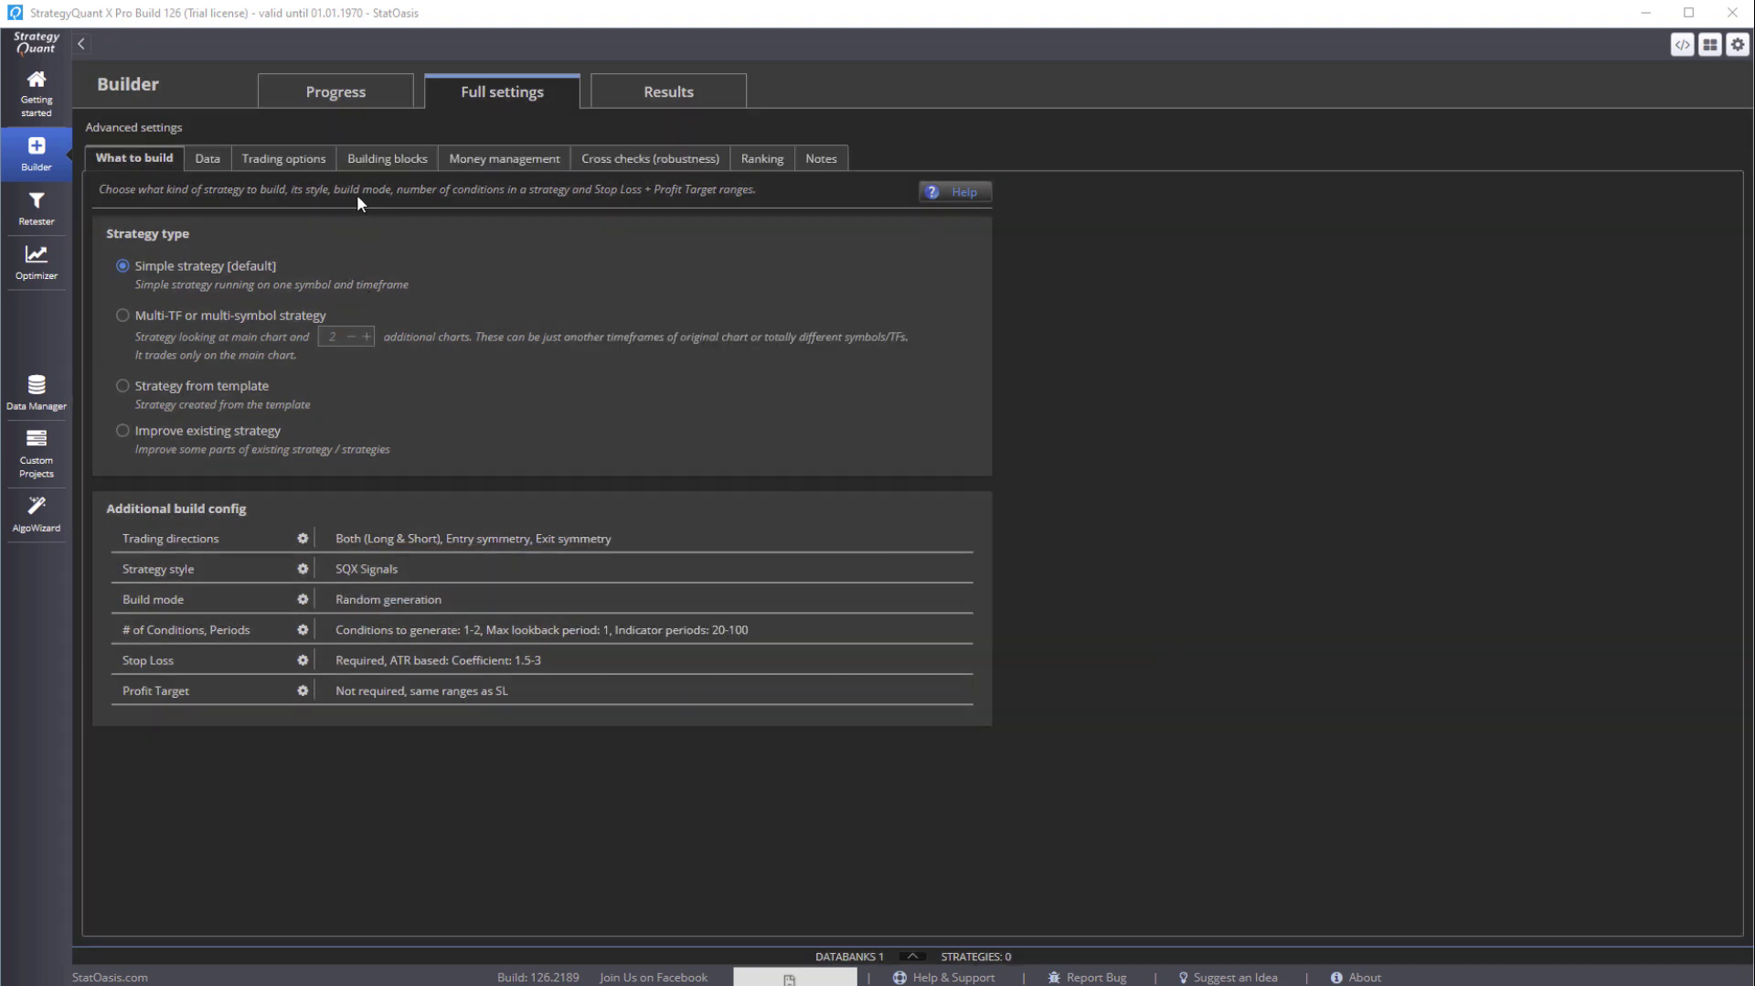
Randomly choose 100 building blocks, then add 10 more random blocks
left_click(388, 159)
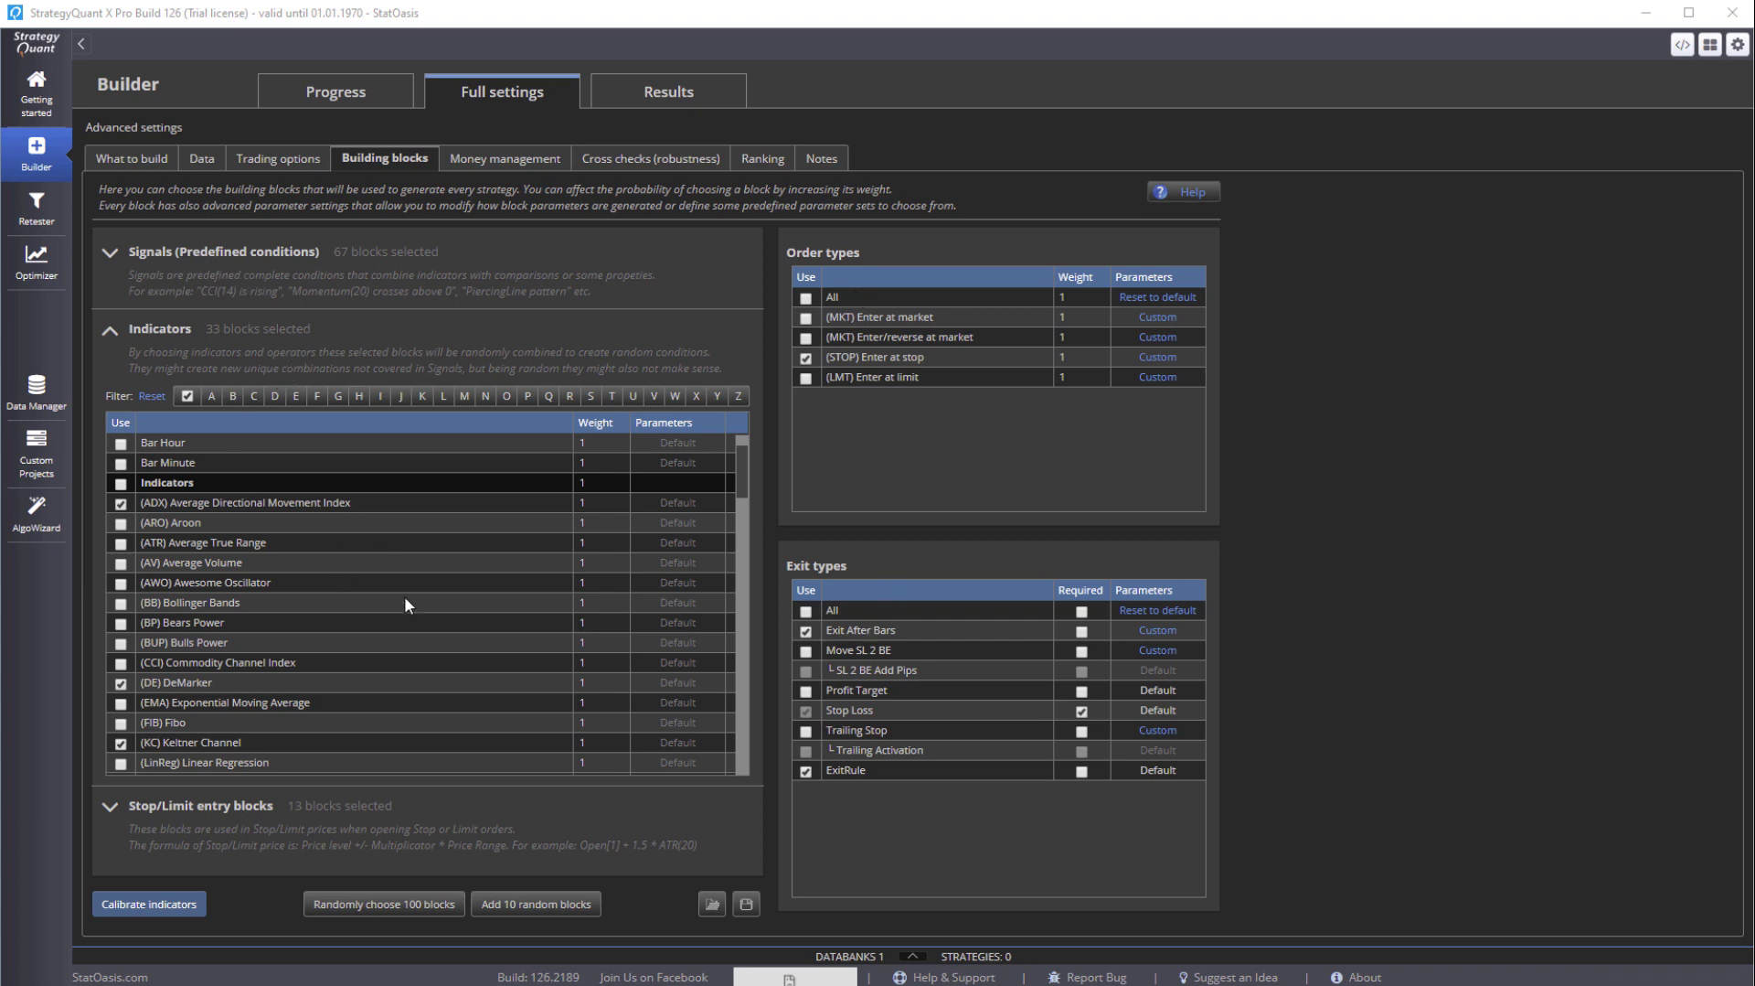
left_click(375, 903)
left_click(509, 905)
Check money management: Fixed size orders of 100 on 100000 initial capital
left_click(502, 161)
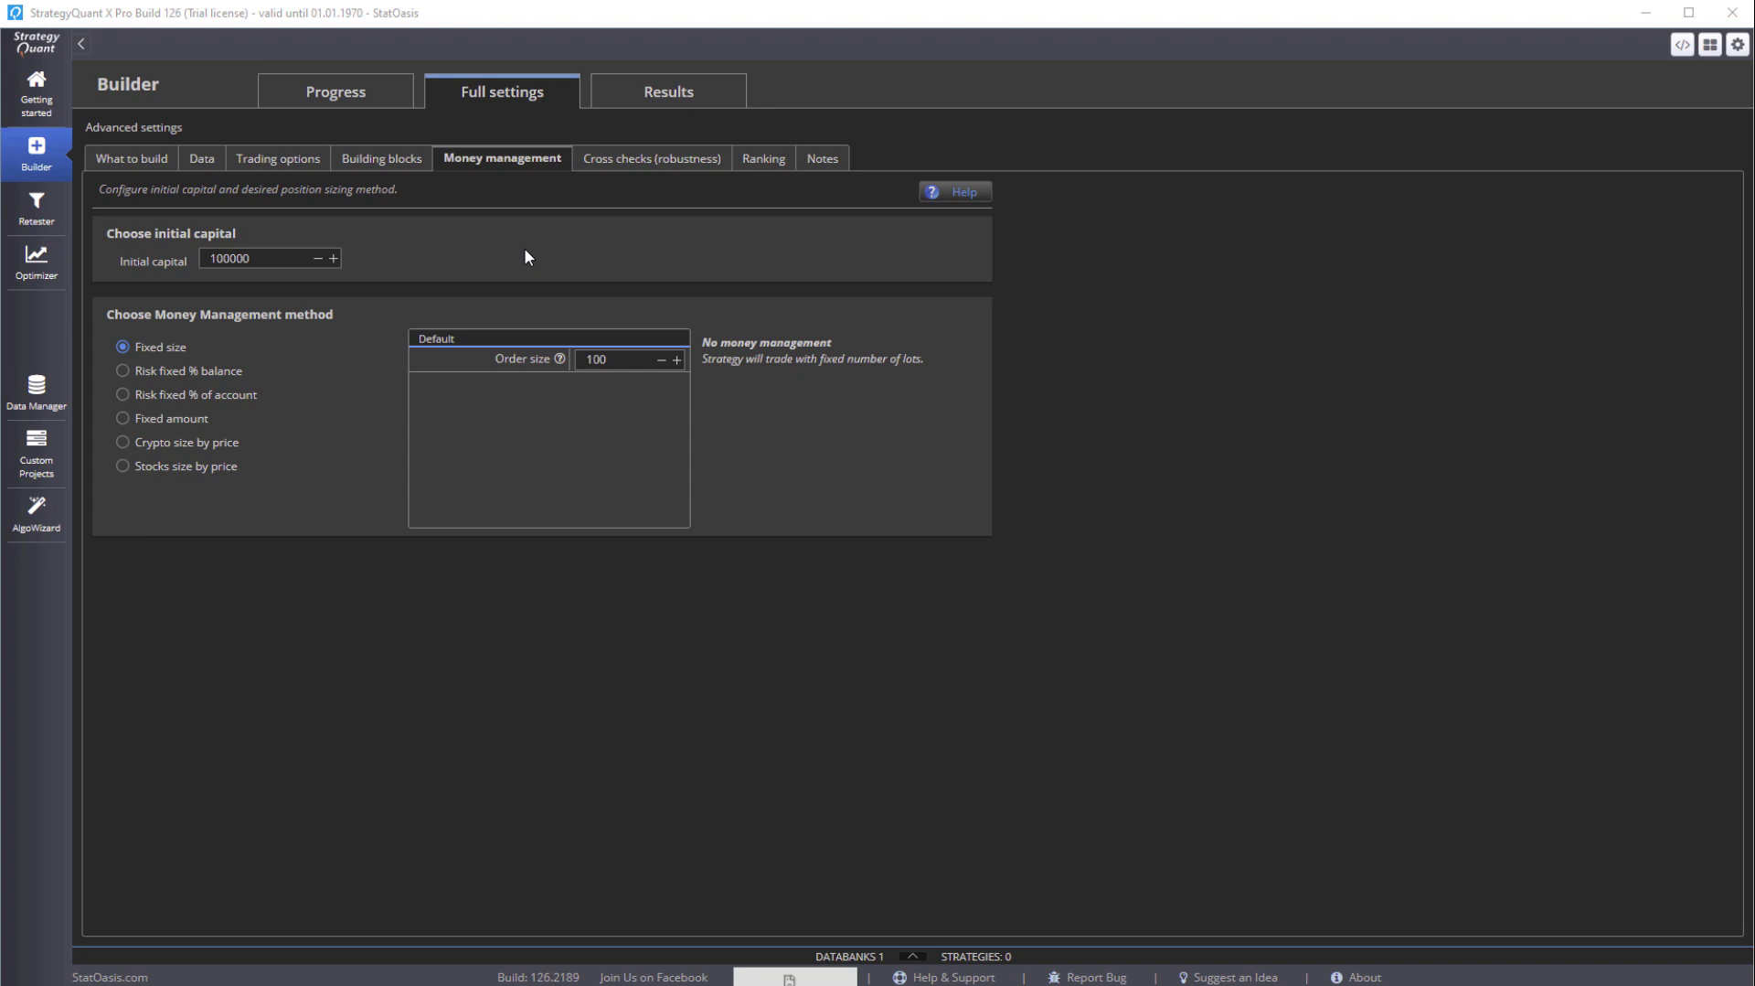
left_click_drag(616, 359, 487, 366)
left_click(617, 359)
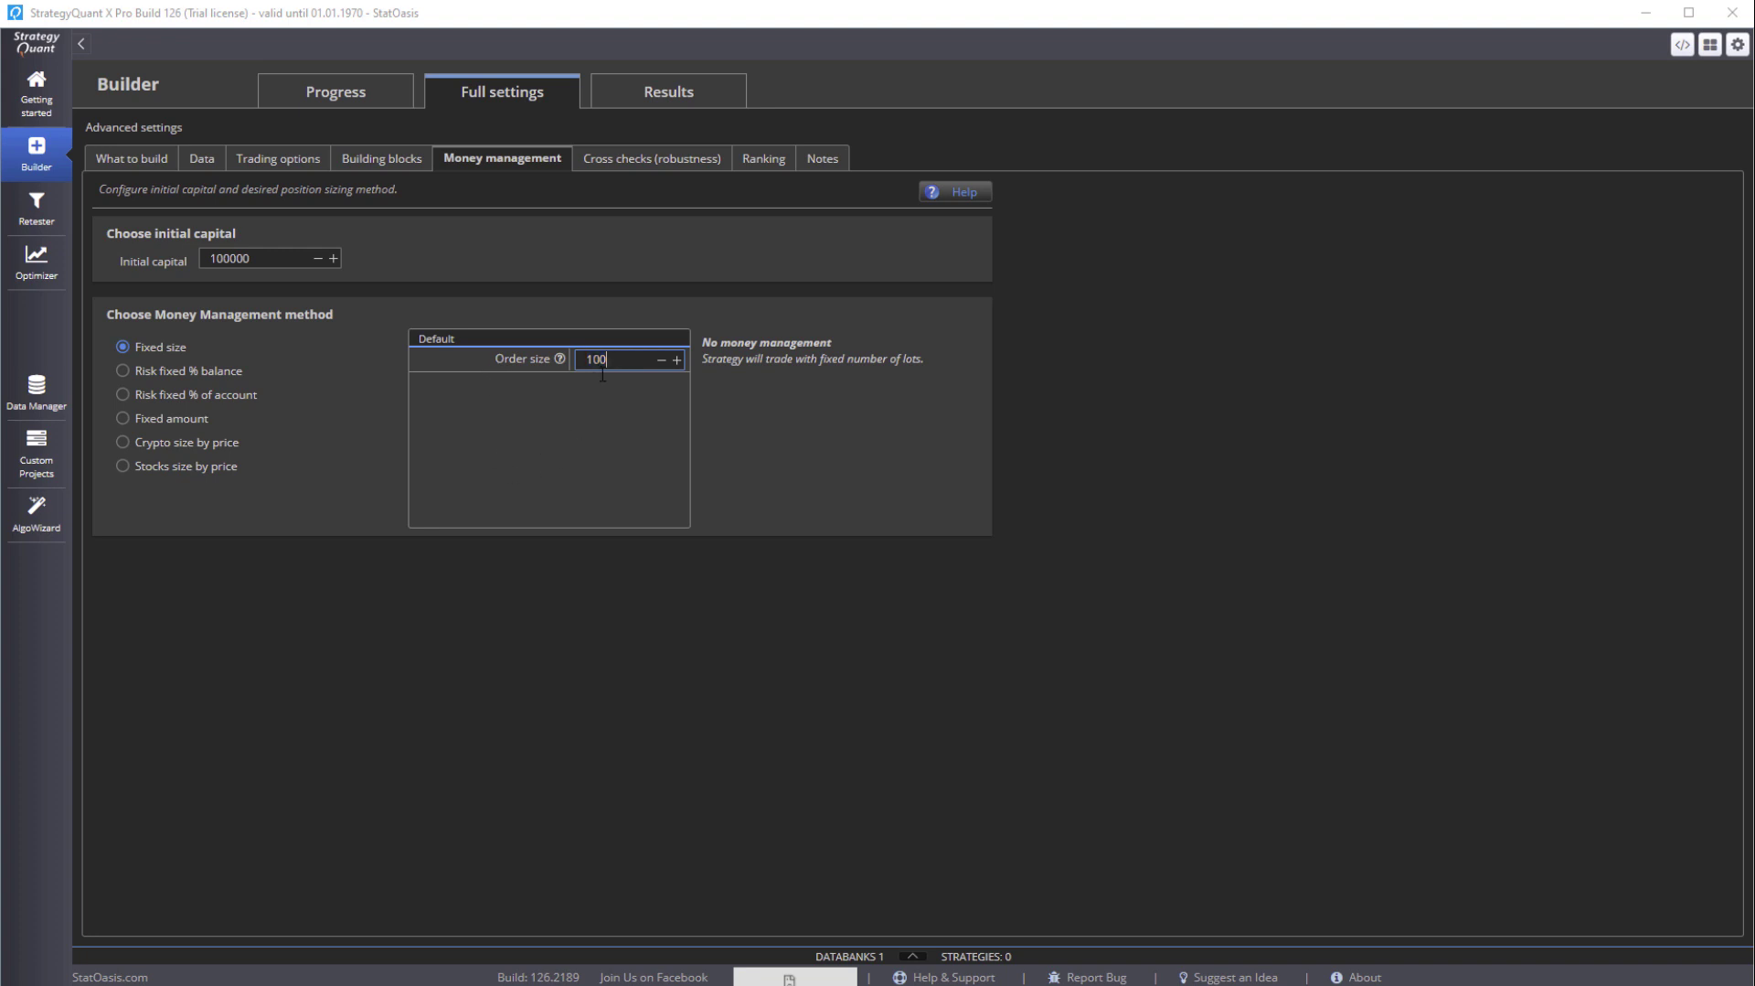
left_click(291, 163)
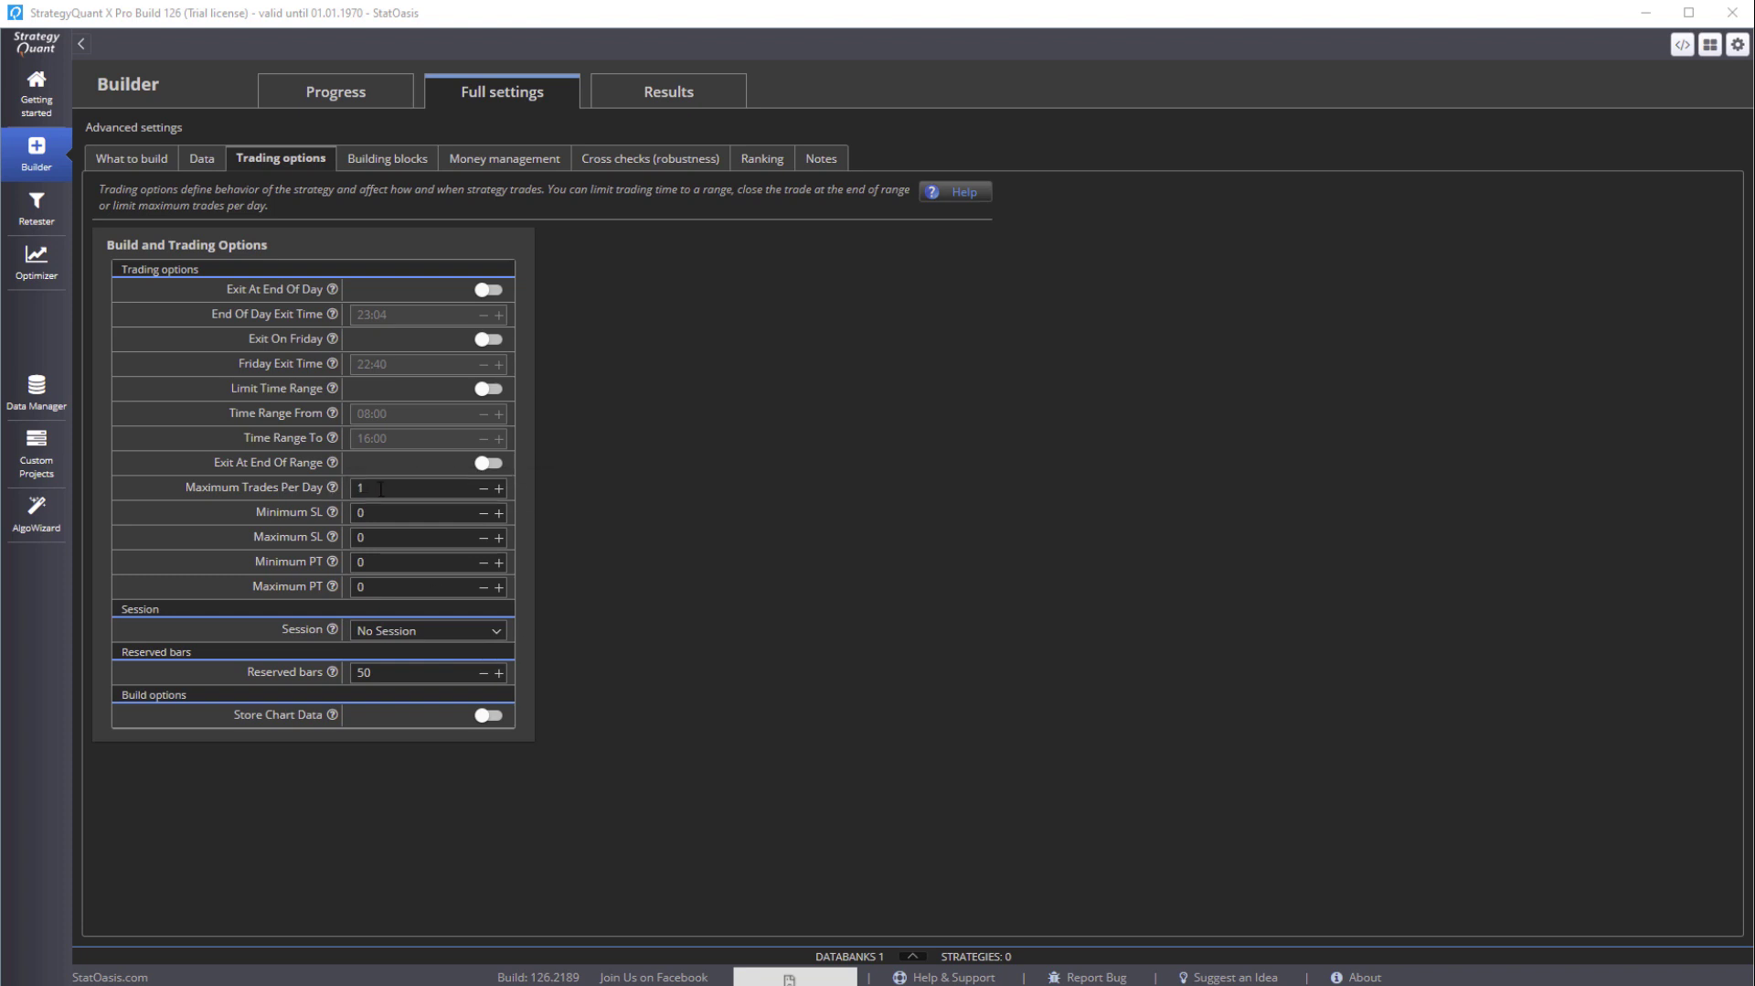
left_click(501, 160)
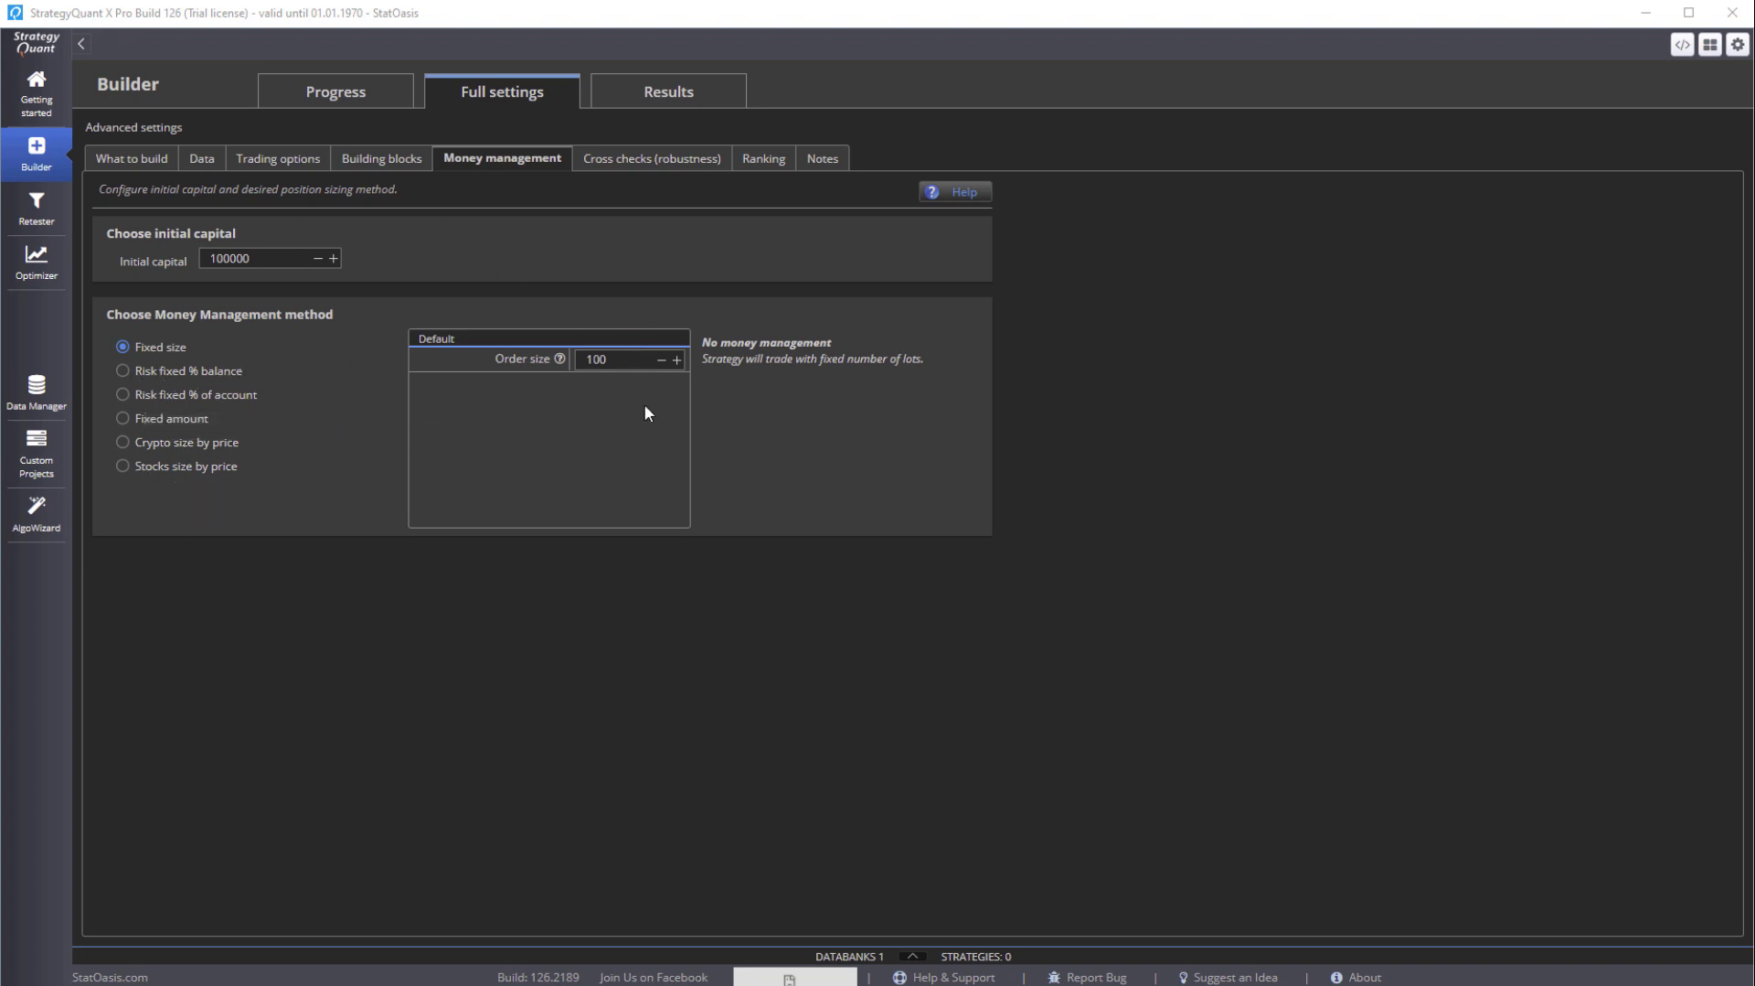
Go through Cross checks to Ranking and select the 2500 databank maximum to change to 500
left_click(651, 160)
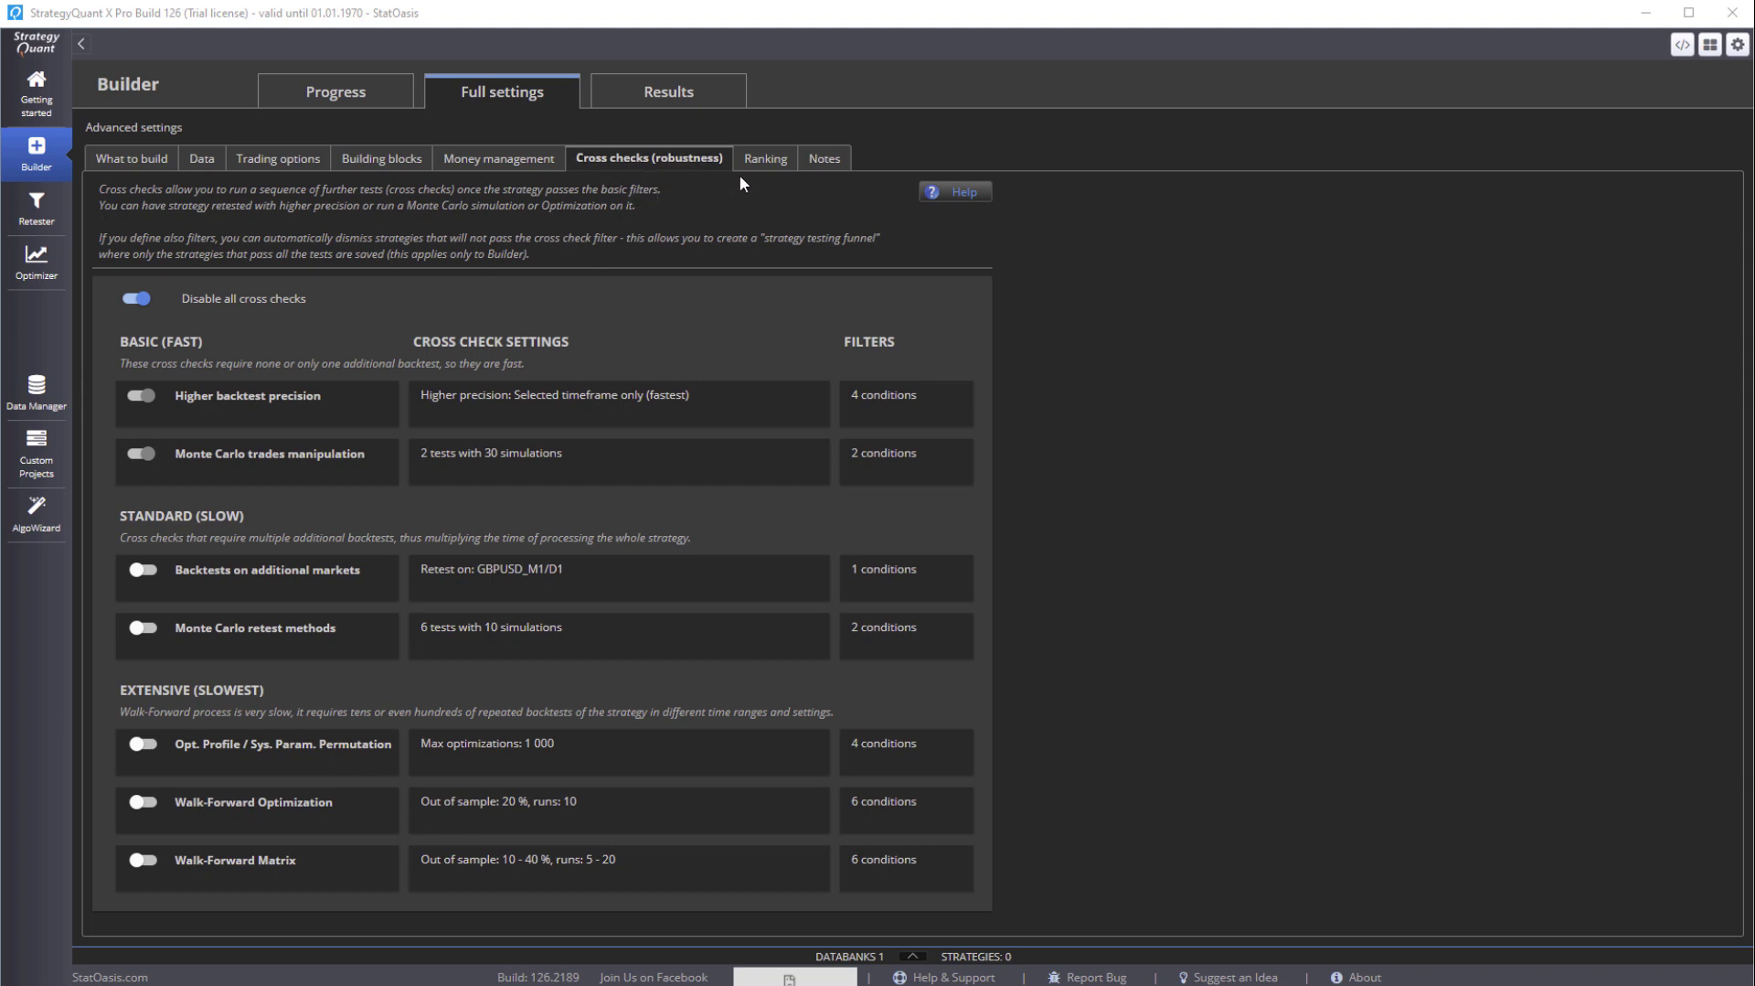
left_click(764, 159)
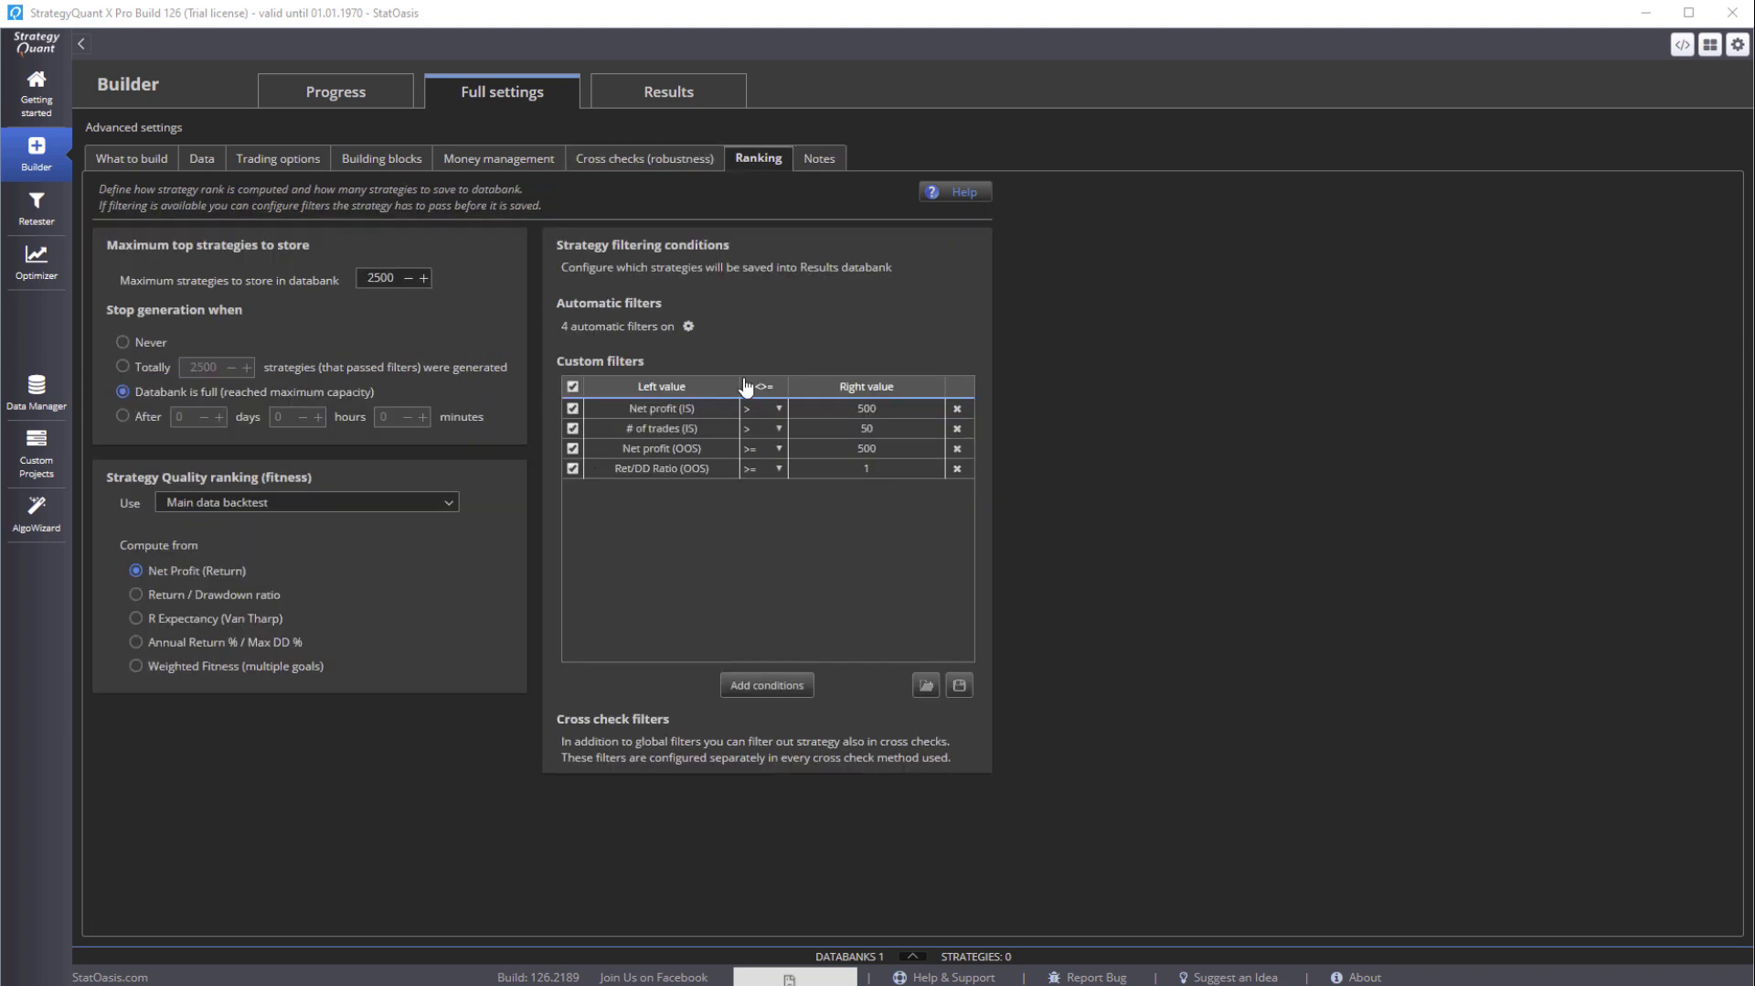
double_click(383, 278)
Add a custom filter requiring # of trades (OOS) greater than 5
left_click(767, 685)
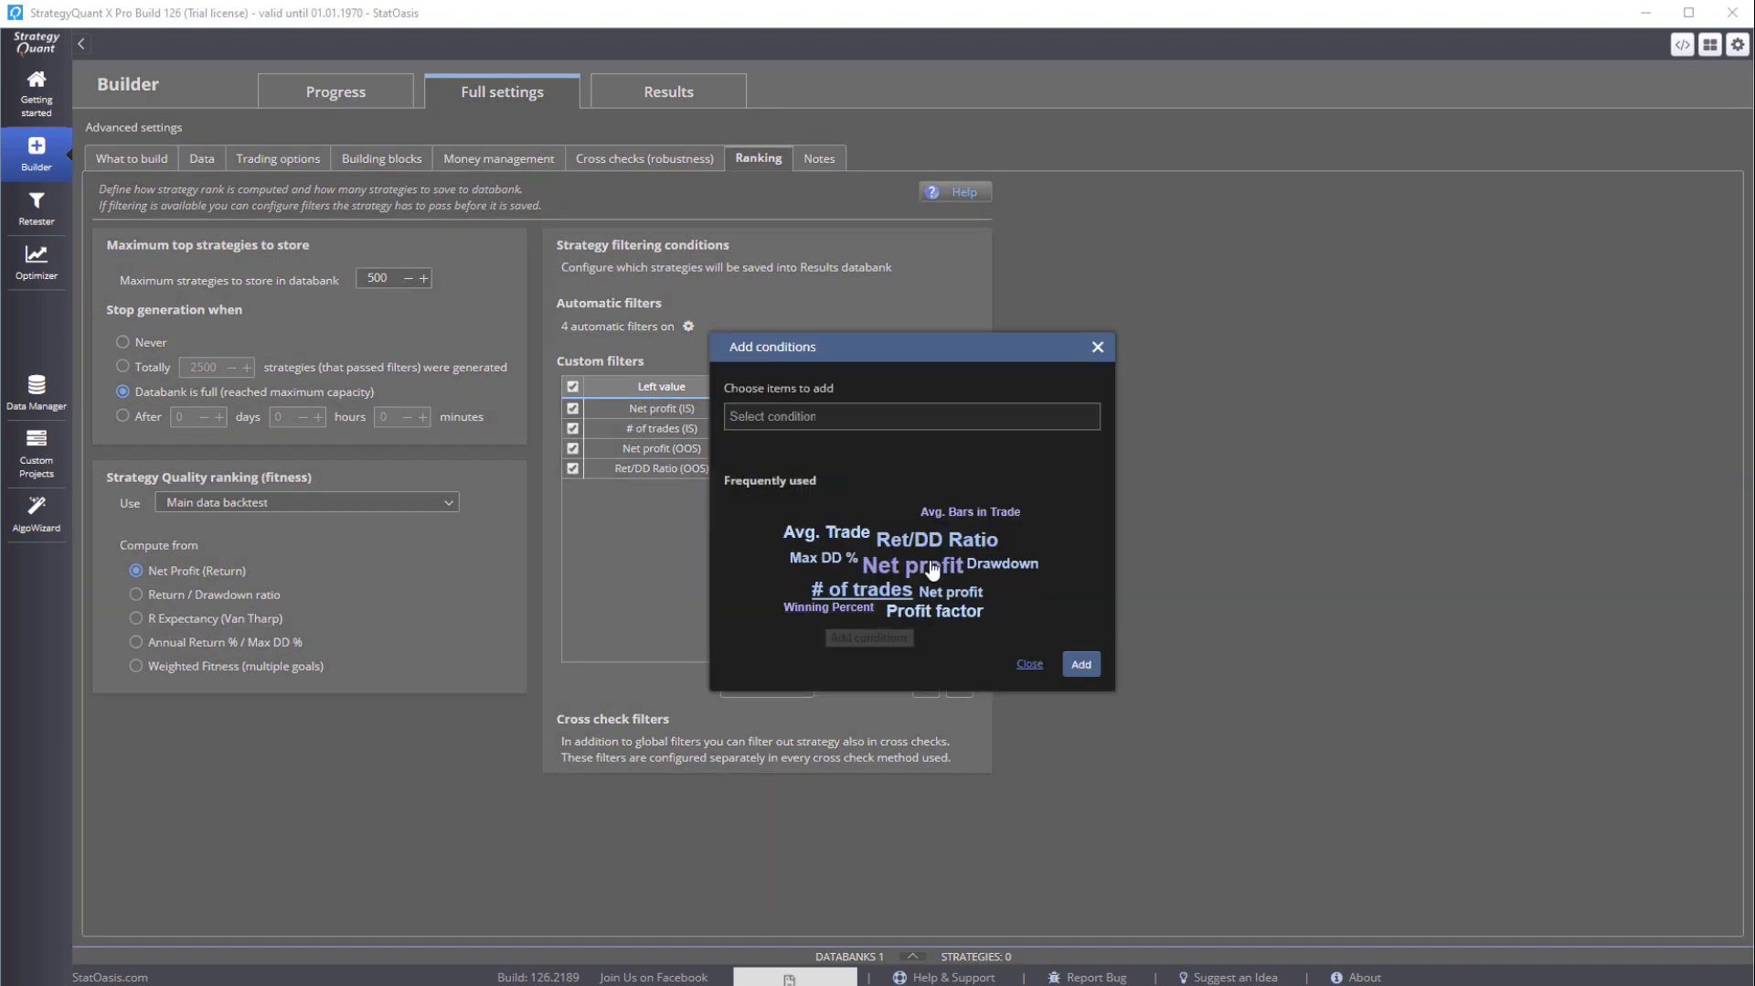
left_click(850, 590)
left_click(1079, 664)
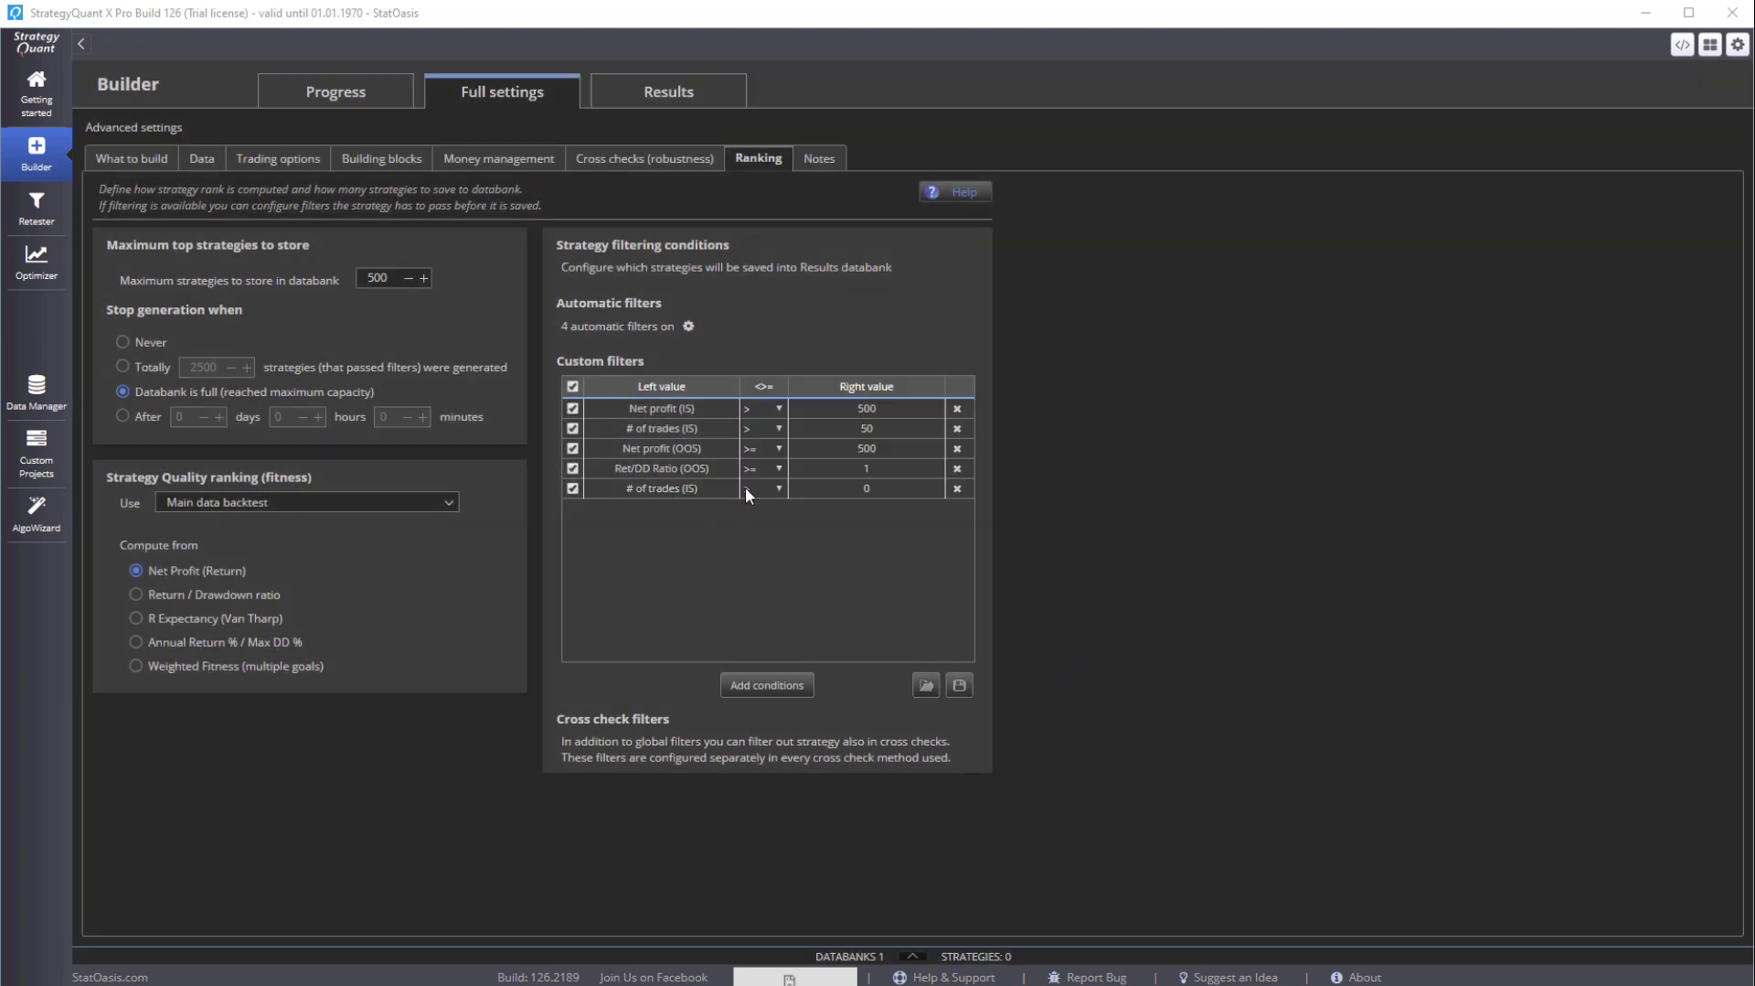
double_click(695, 487)
left_click(1047, 451)
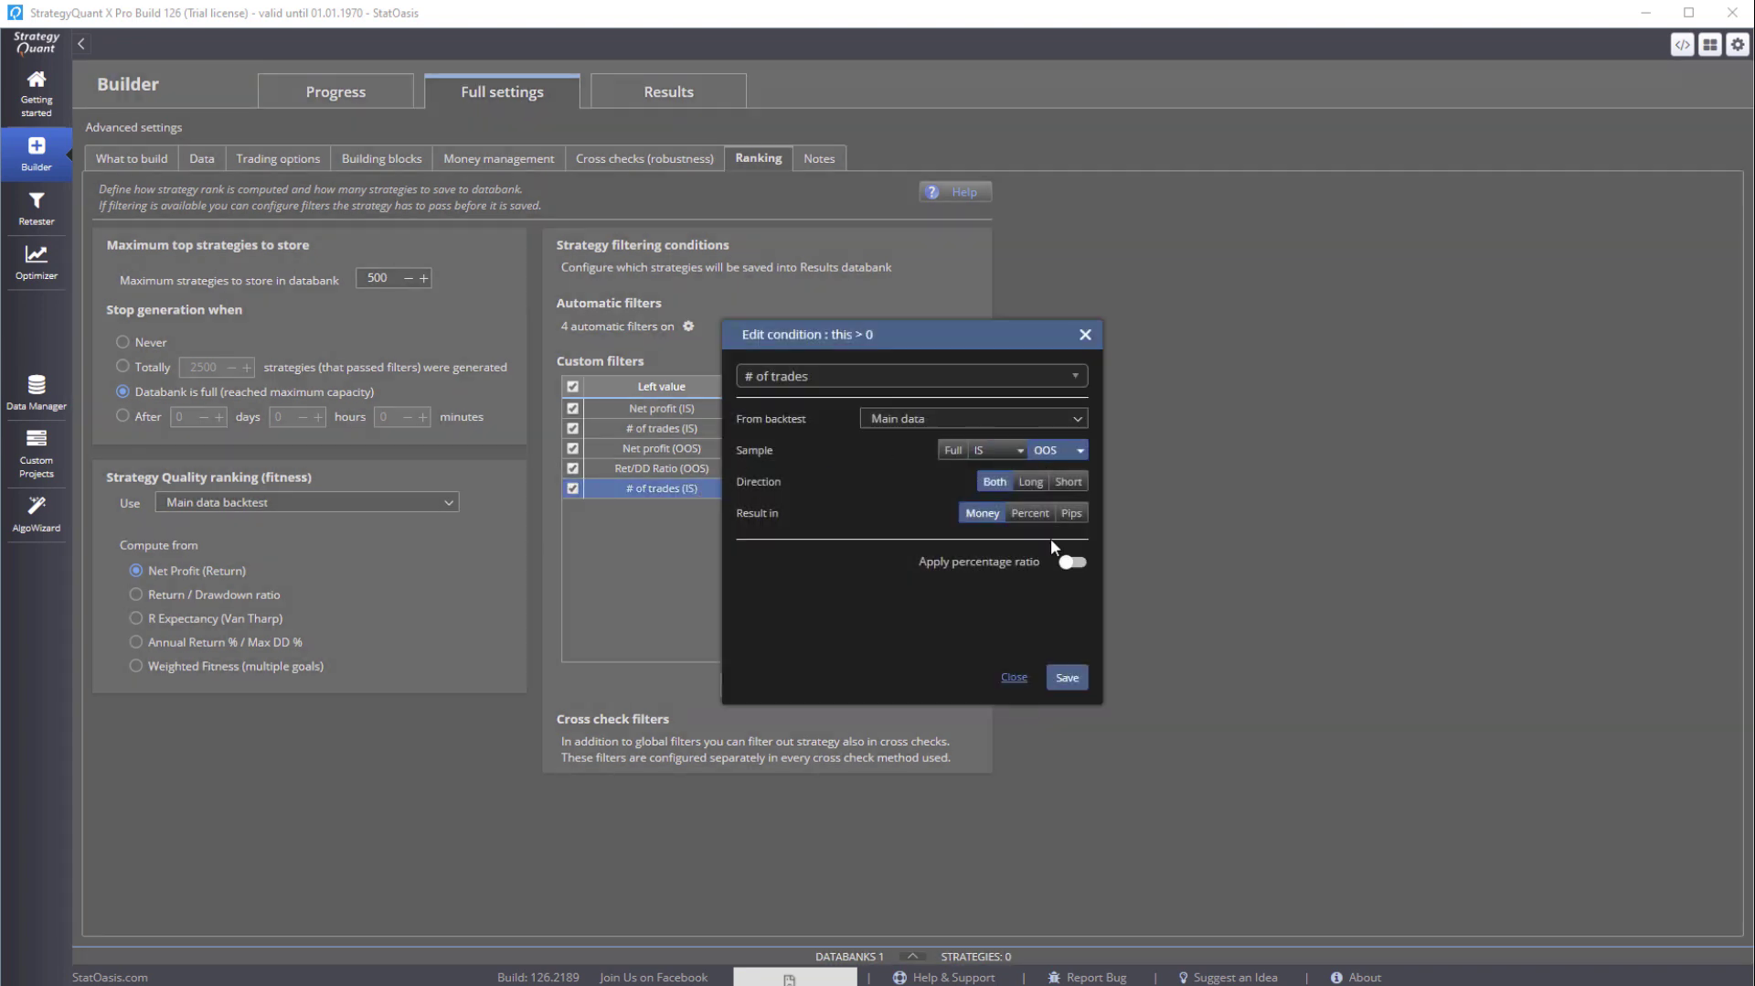
left_click(1067, 676)
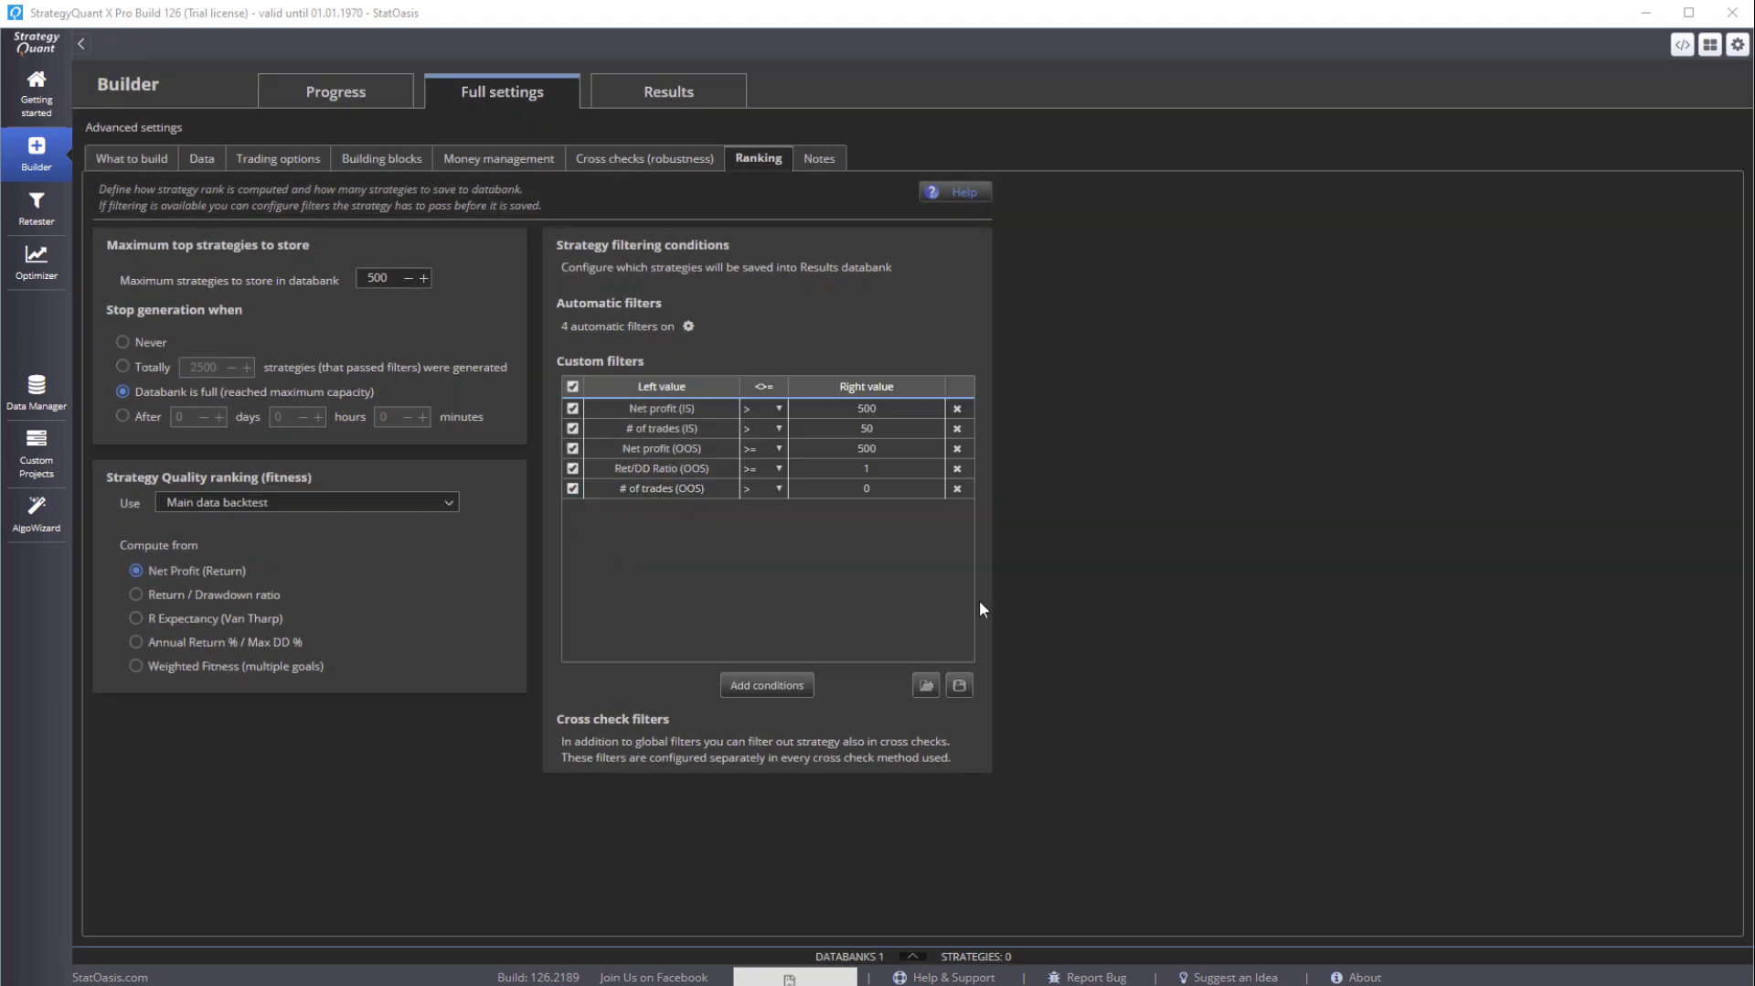
double_click(875, 490)
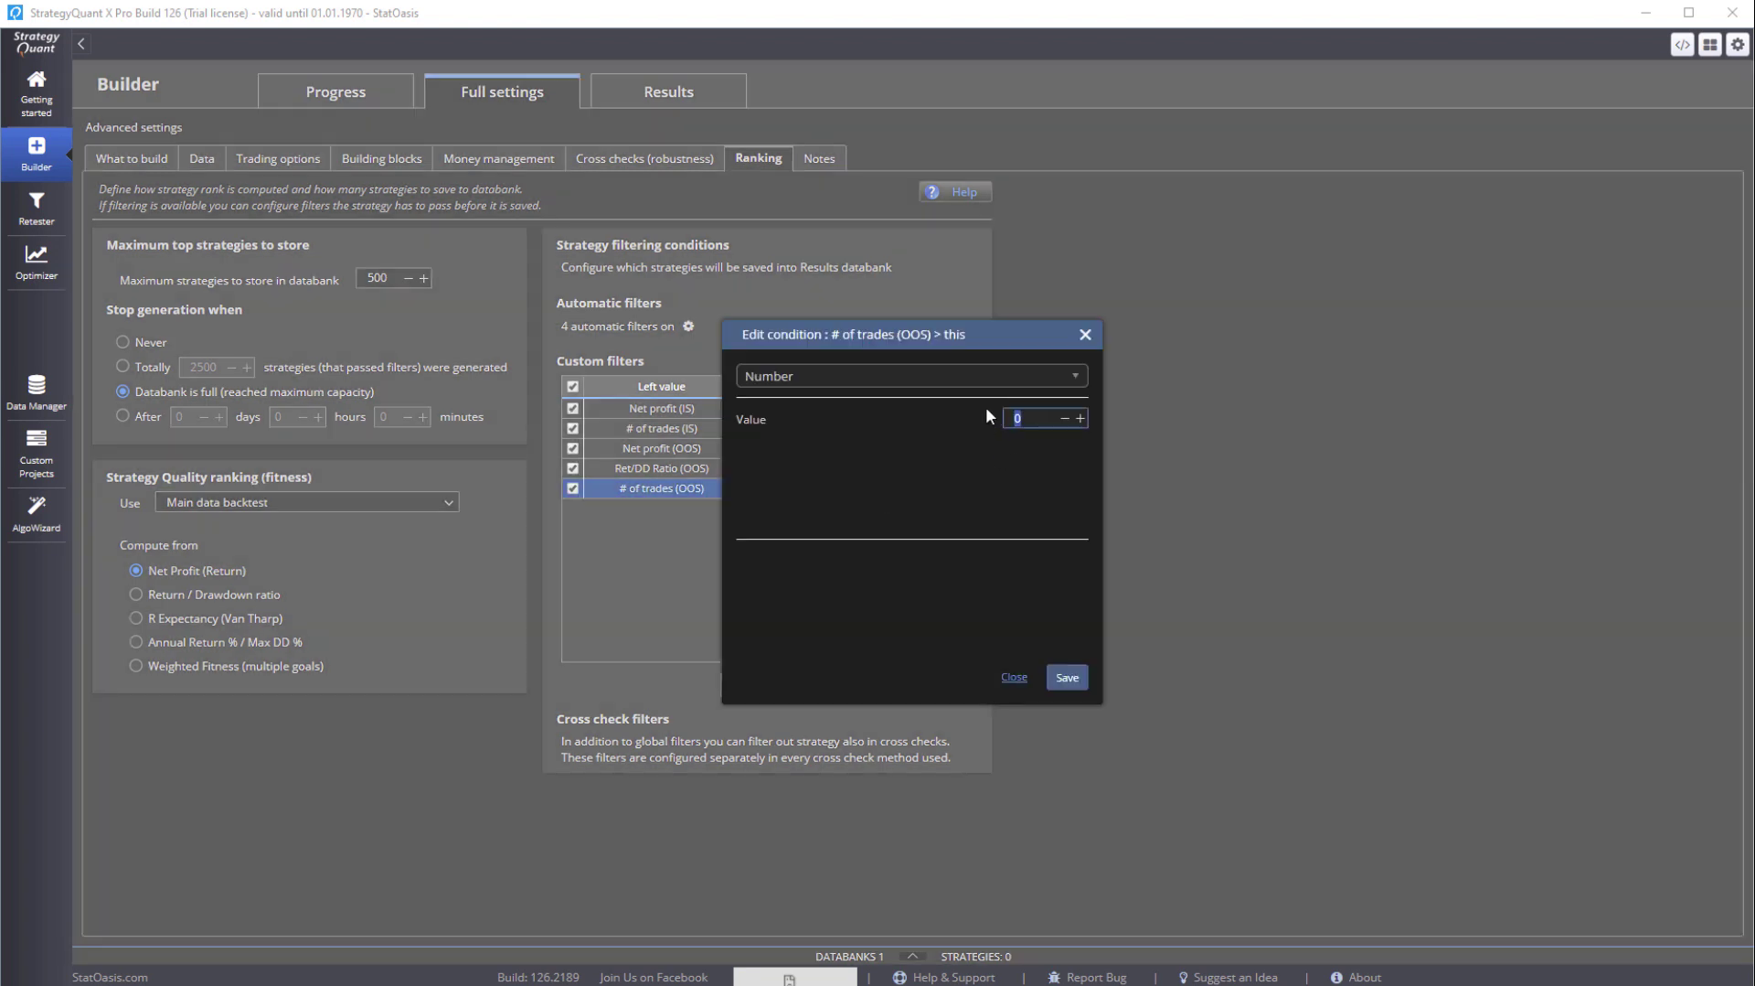
left_click(1067, 676)
Lower the Net profit (OOS) threshold from 500 to 150
double_click(861, 450)
type("150")
left_click(1067, 677)
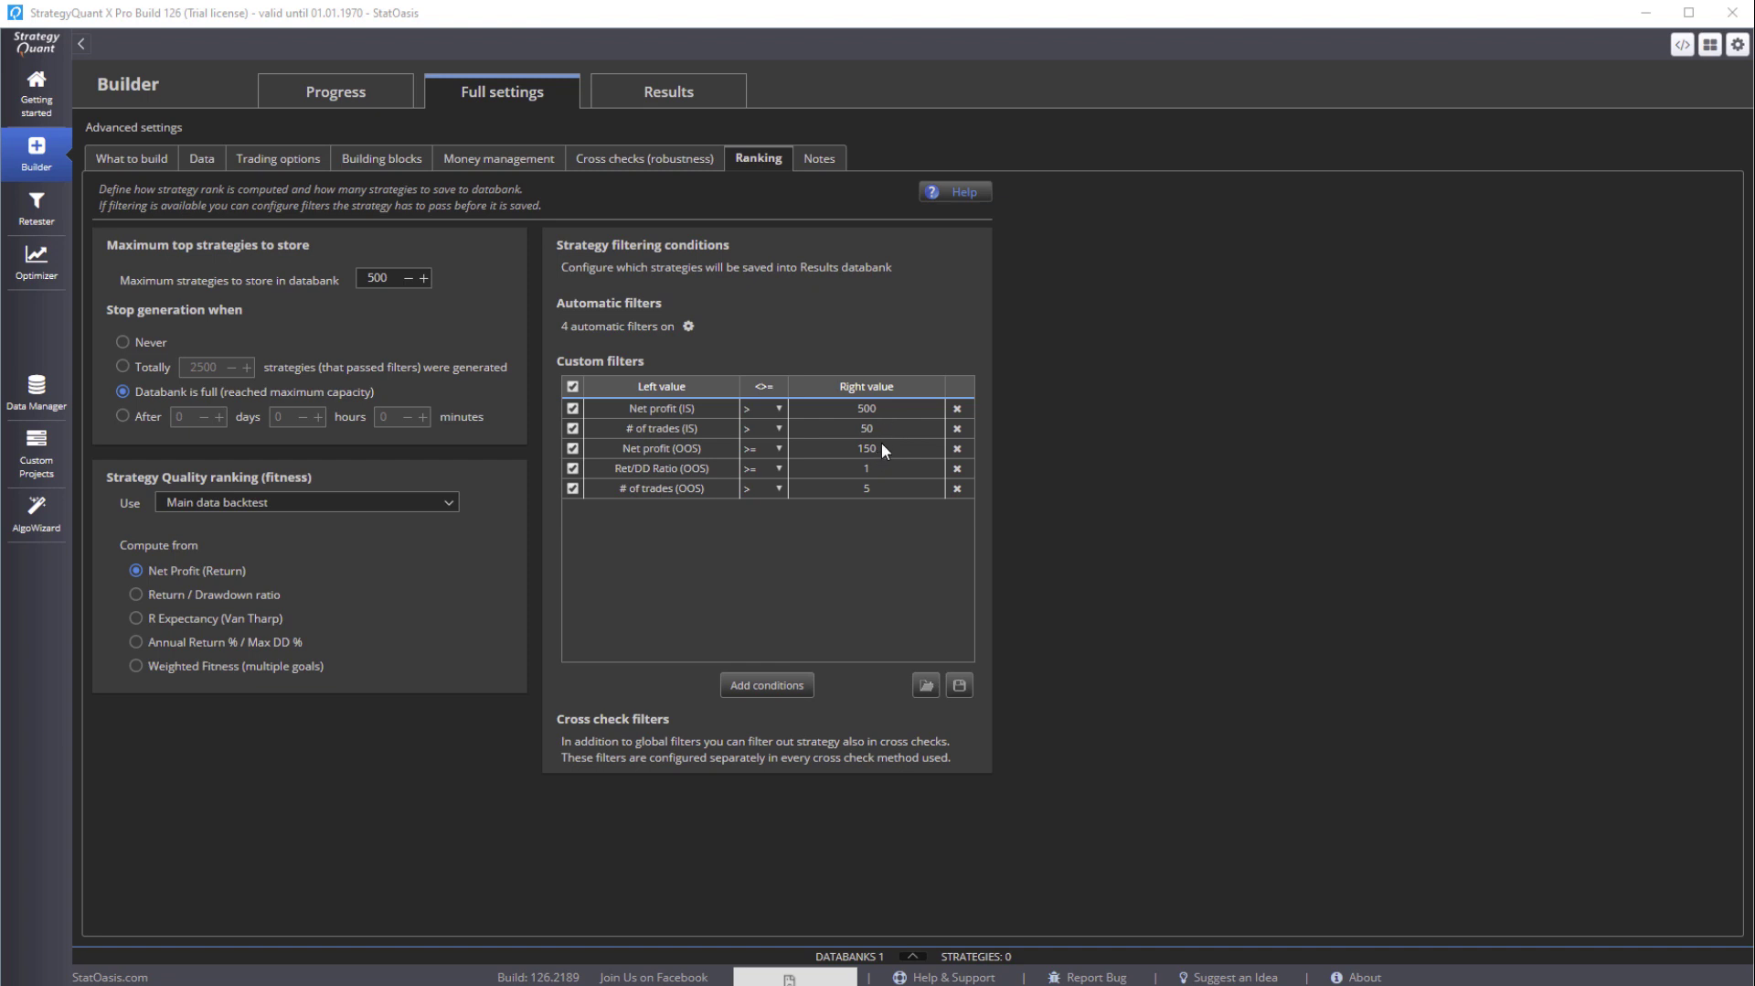
Change the Net profit (OOS) threshold to a 20% ratio of Net profit
double_click(830, 448)
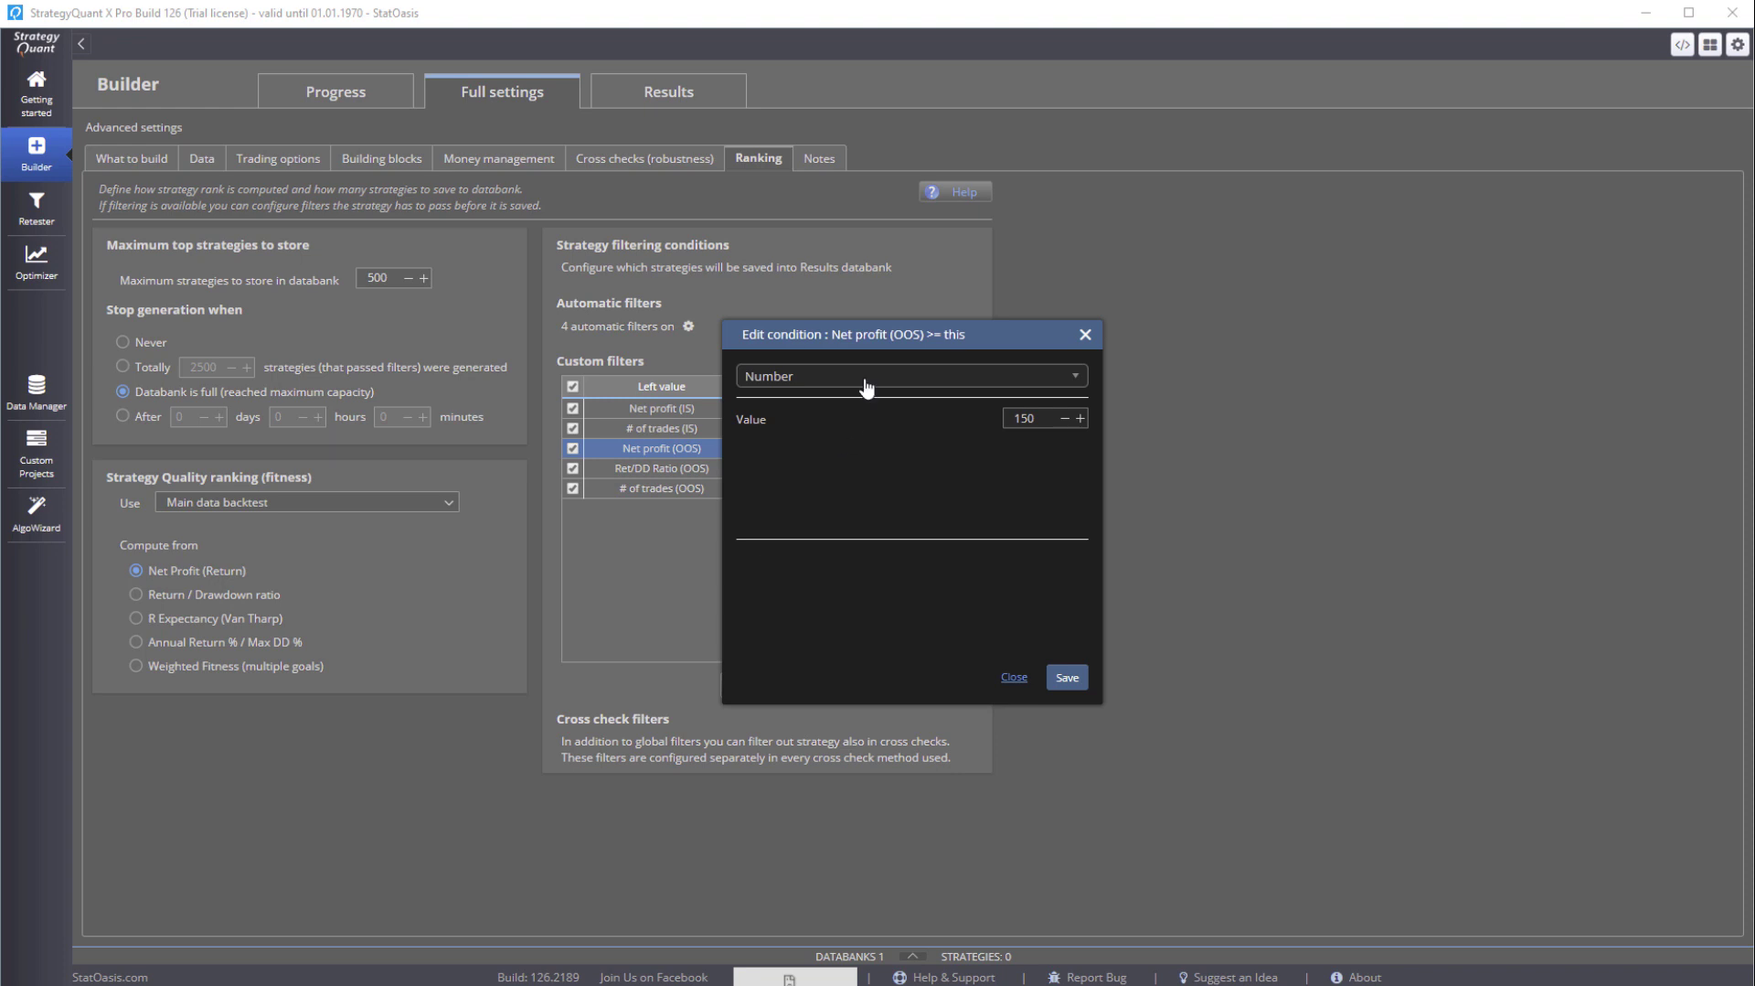
left_click(865, 376)
type("net")
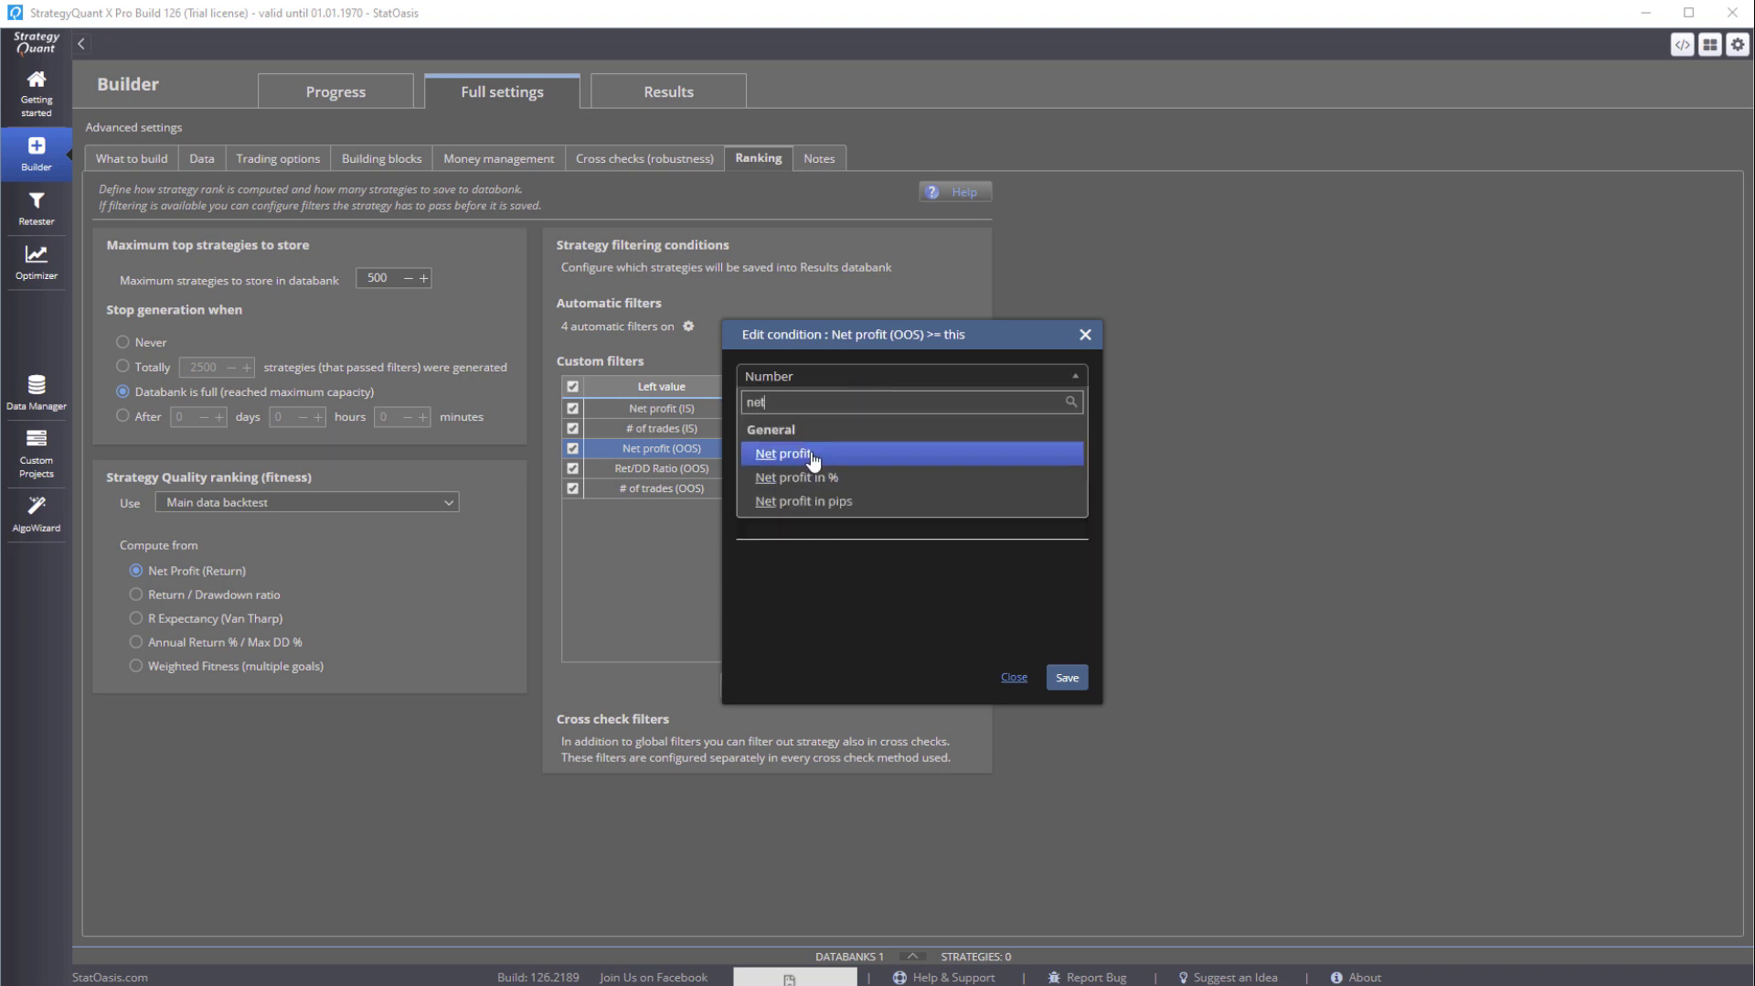
left_click(813, 457)
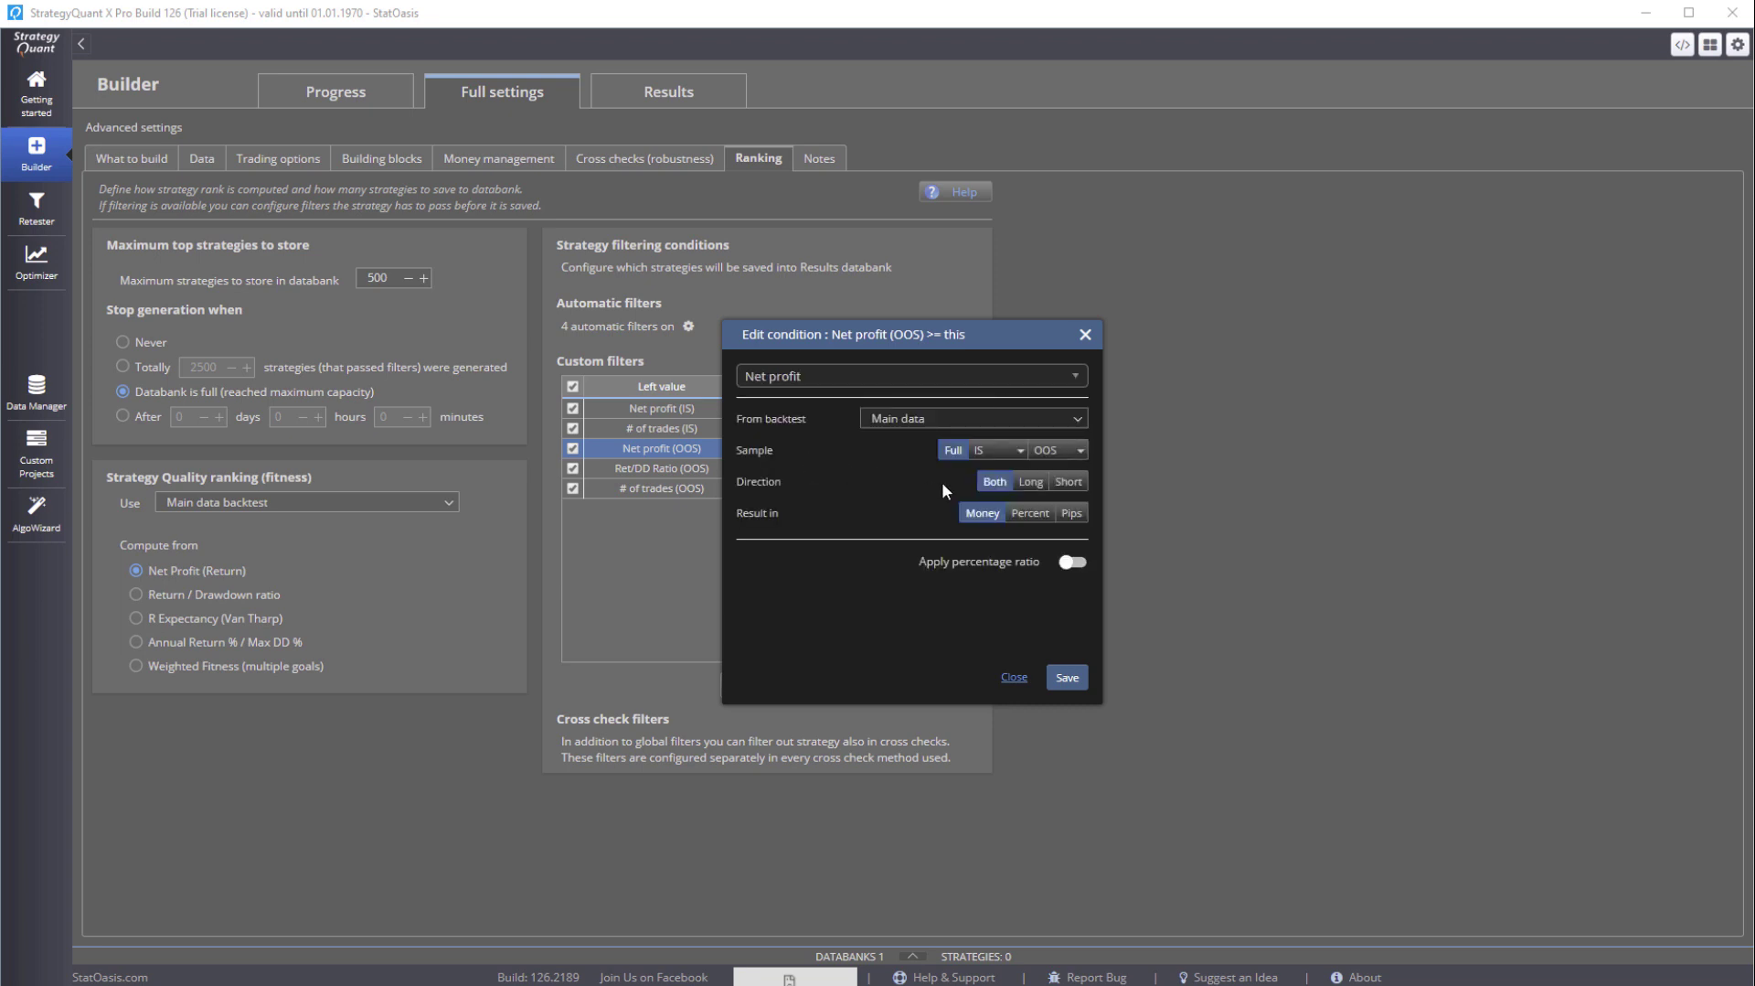
left_click(1071, 562)
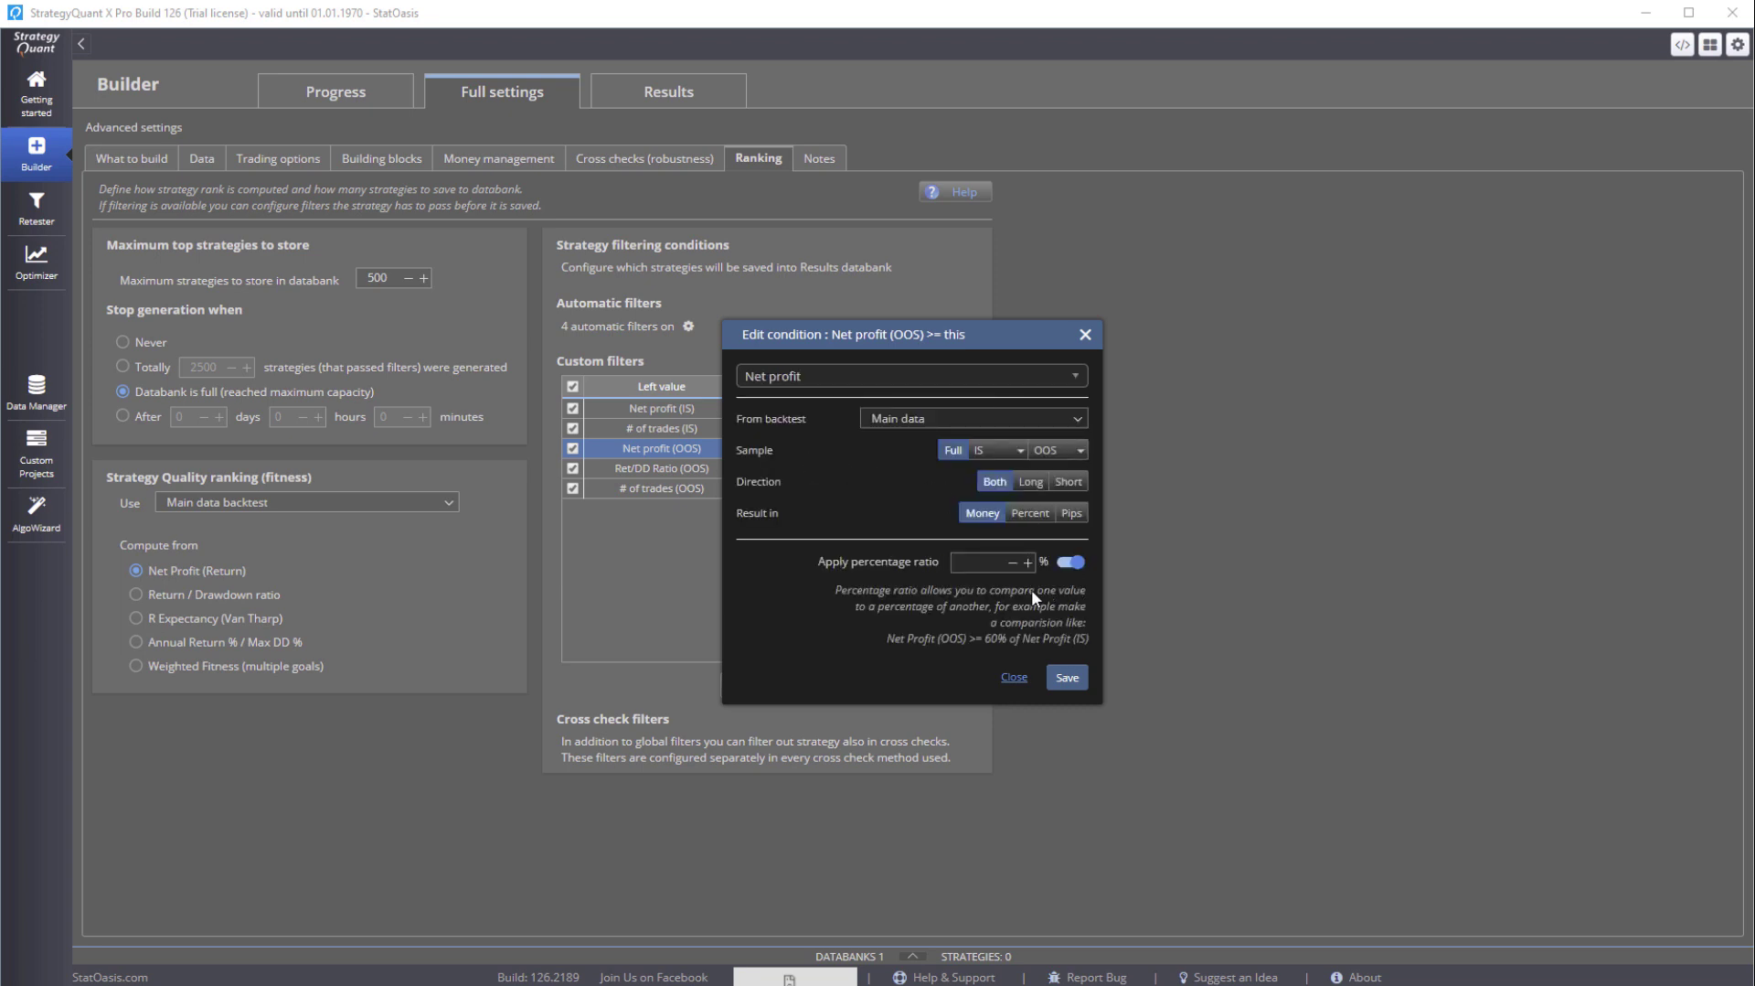
type("20")
left_click(1072, 682)
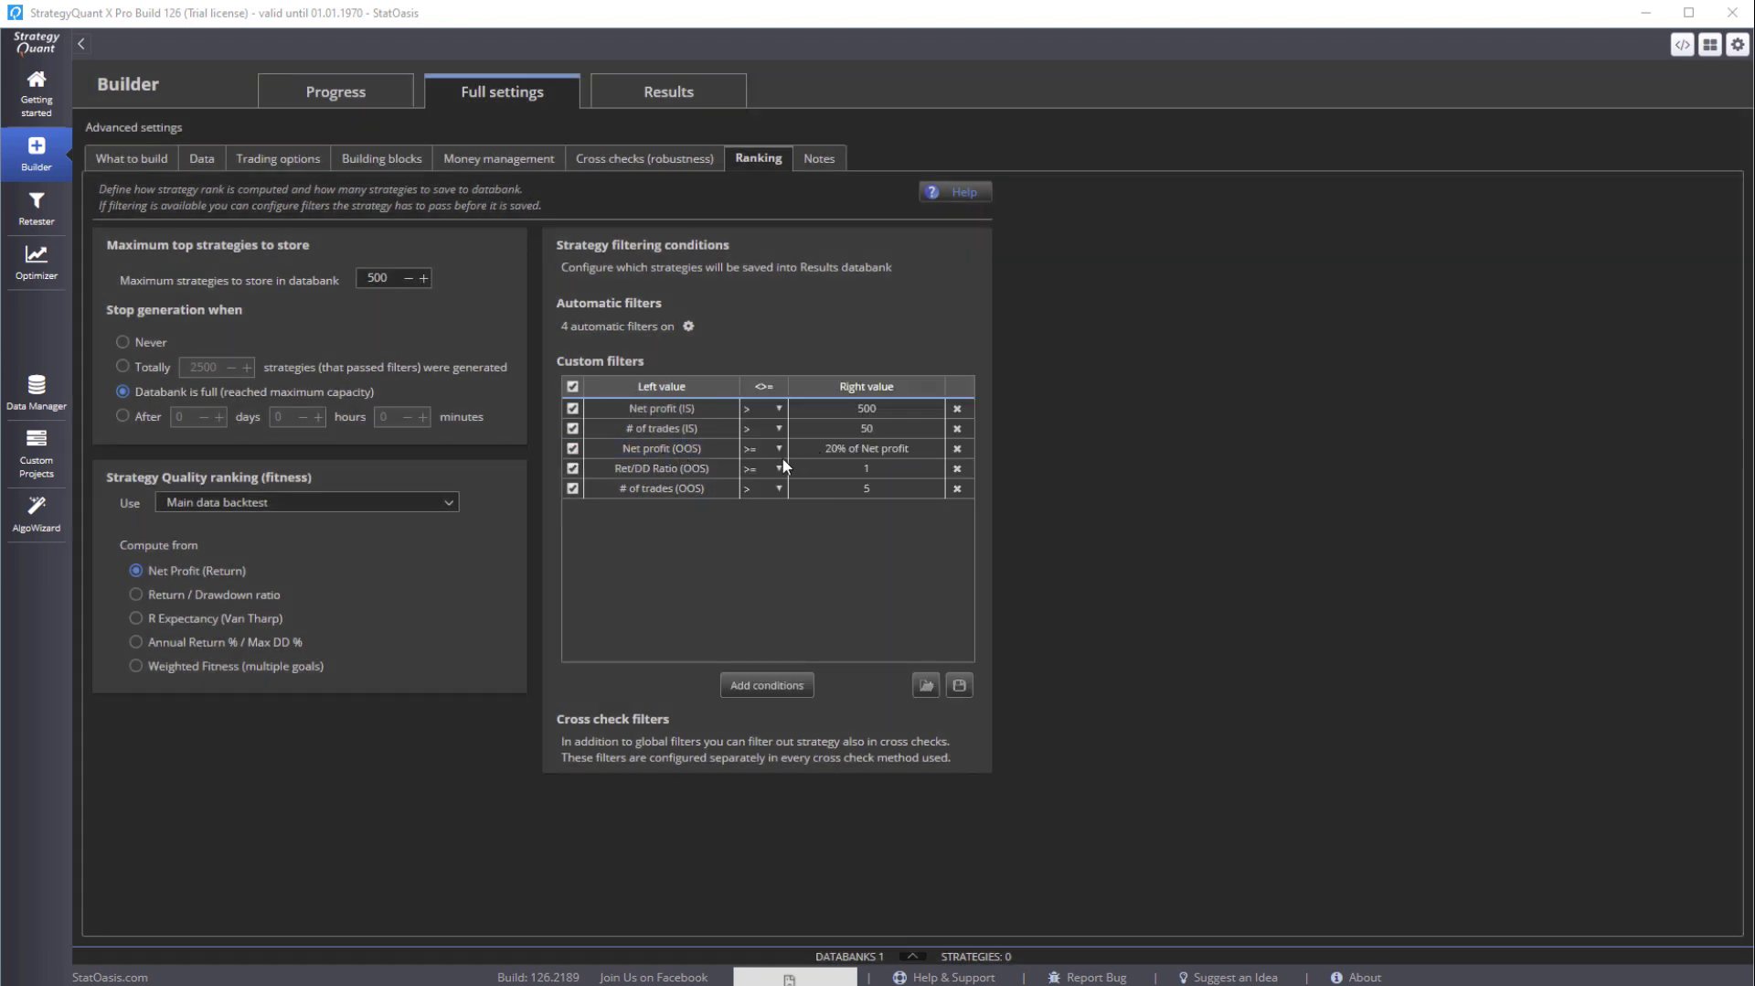
Compare against in-sample Net profit and lower the ratio to 15%
double_click(840, 448)
left_click(1004, 452)
left_click(1068, 676)
double_click(832, 448)
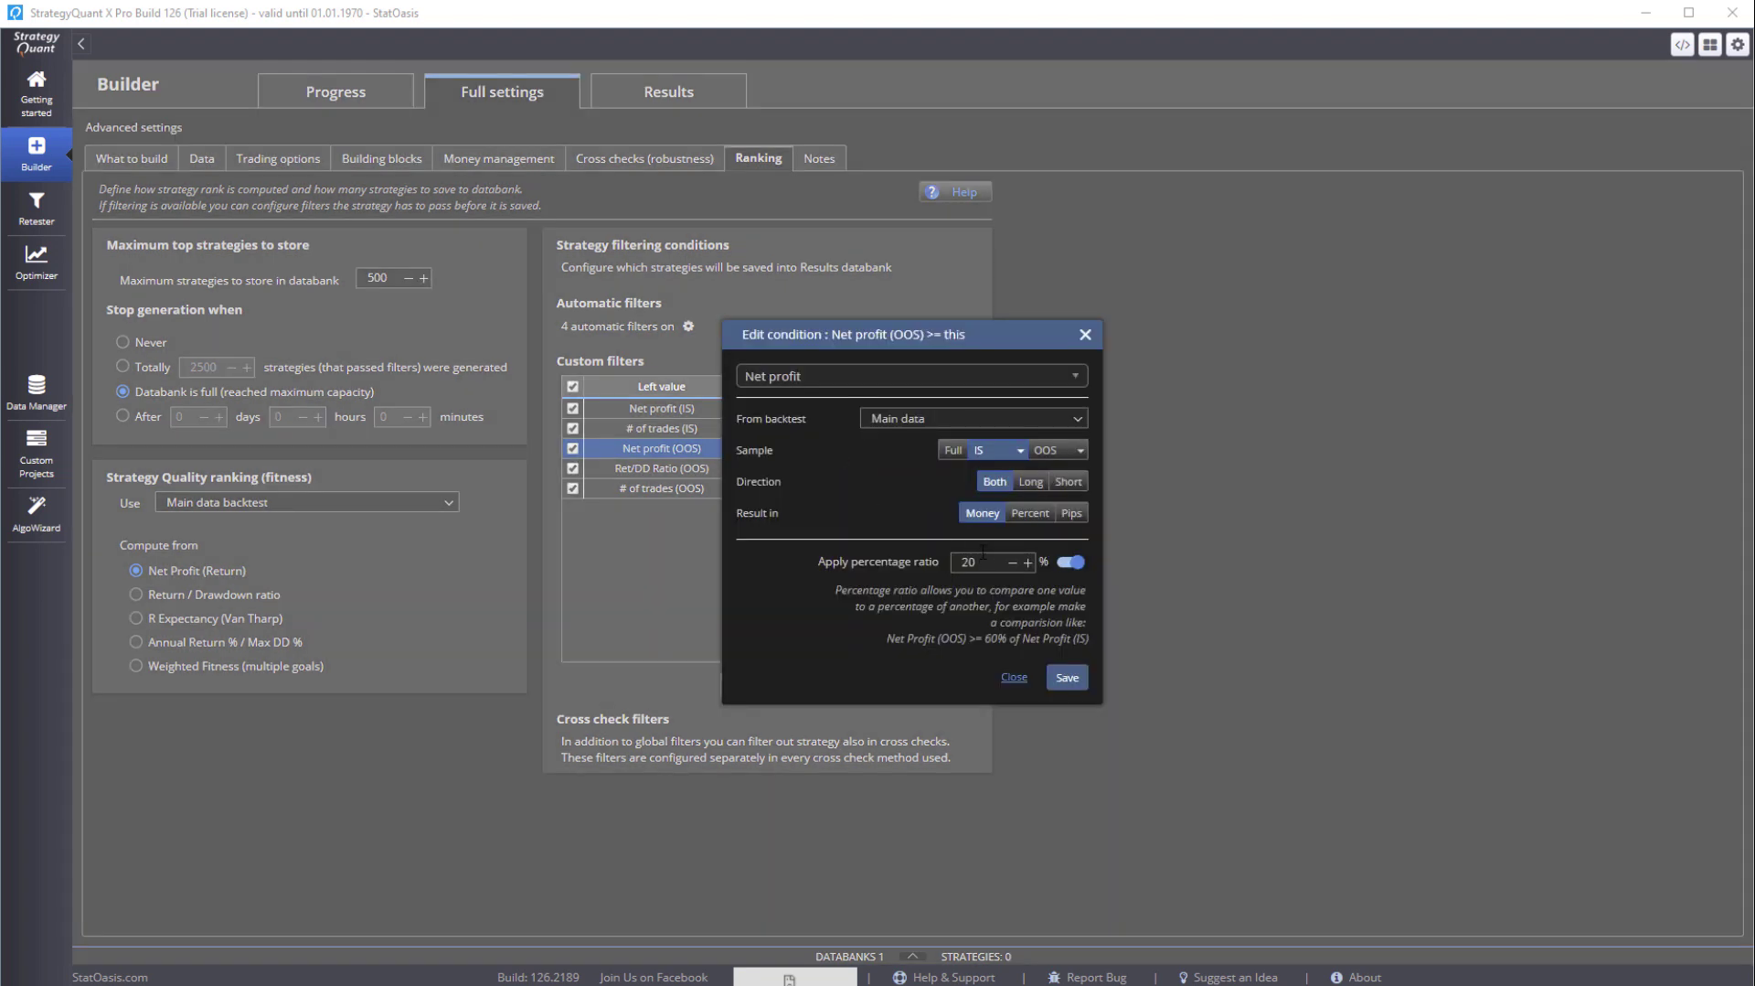
double_click(984, 556)
type("15")
left_click(1067, 676)
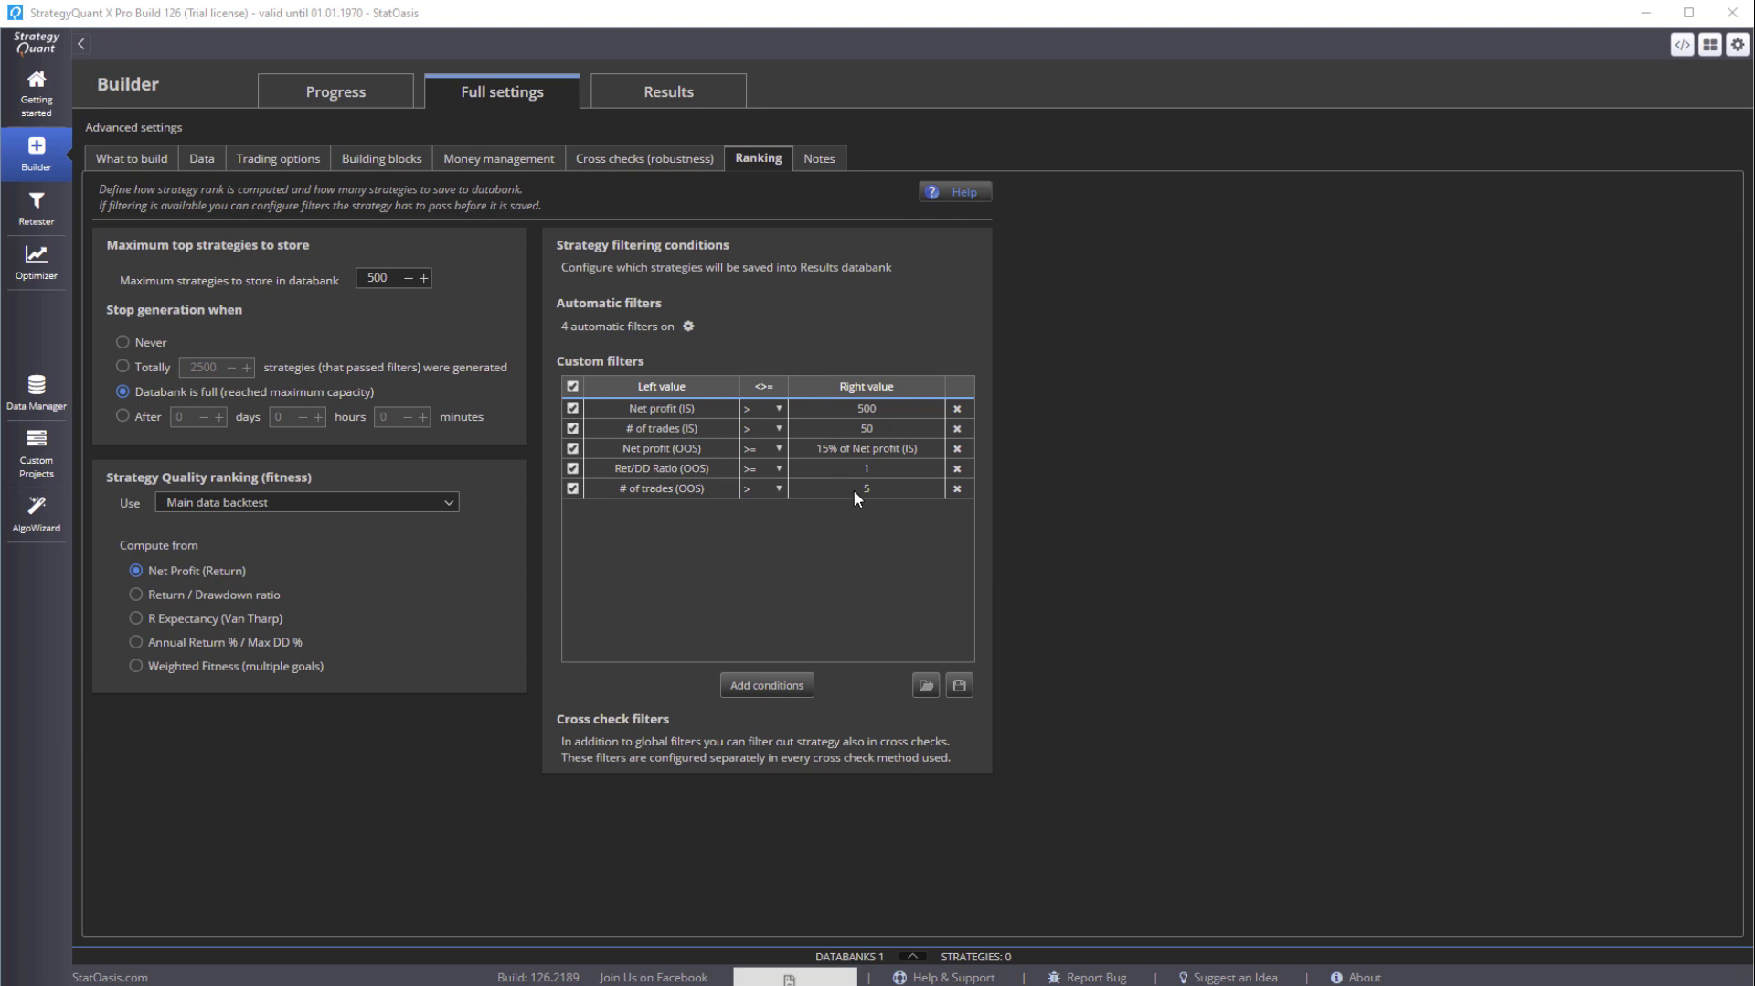
Review the automatic filter configuration, leave it unchanged, and return to the Progress summary
left_click(688, 326)
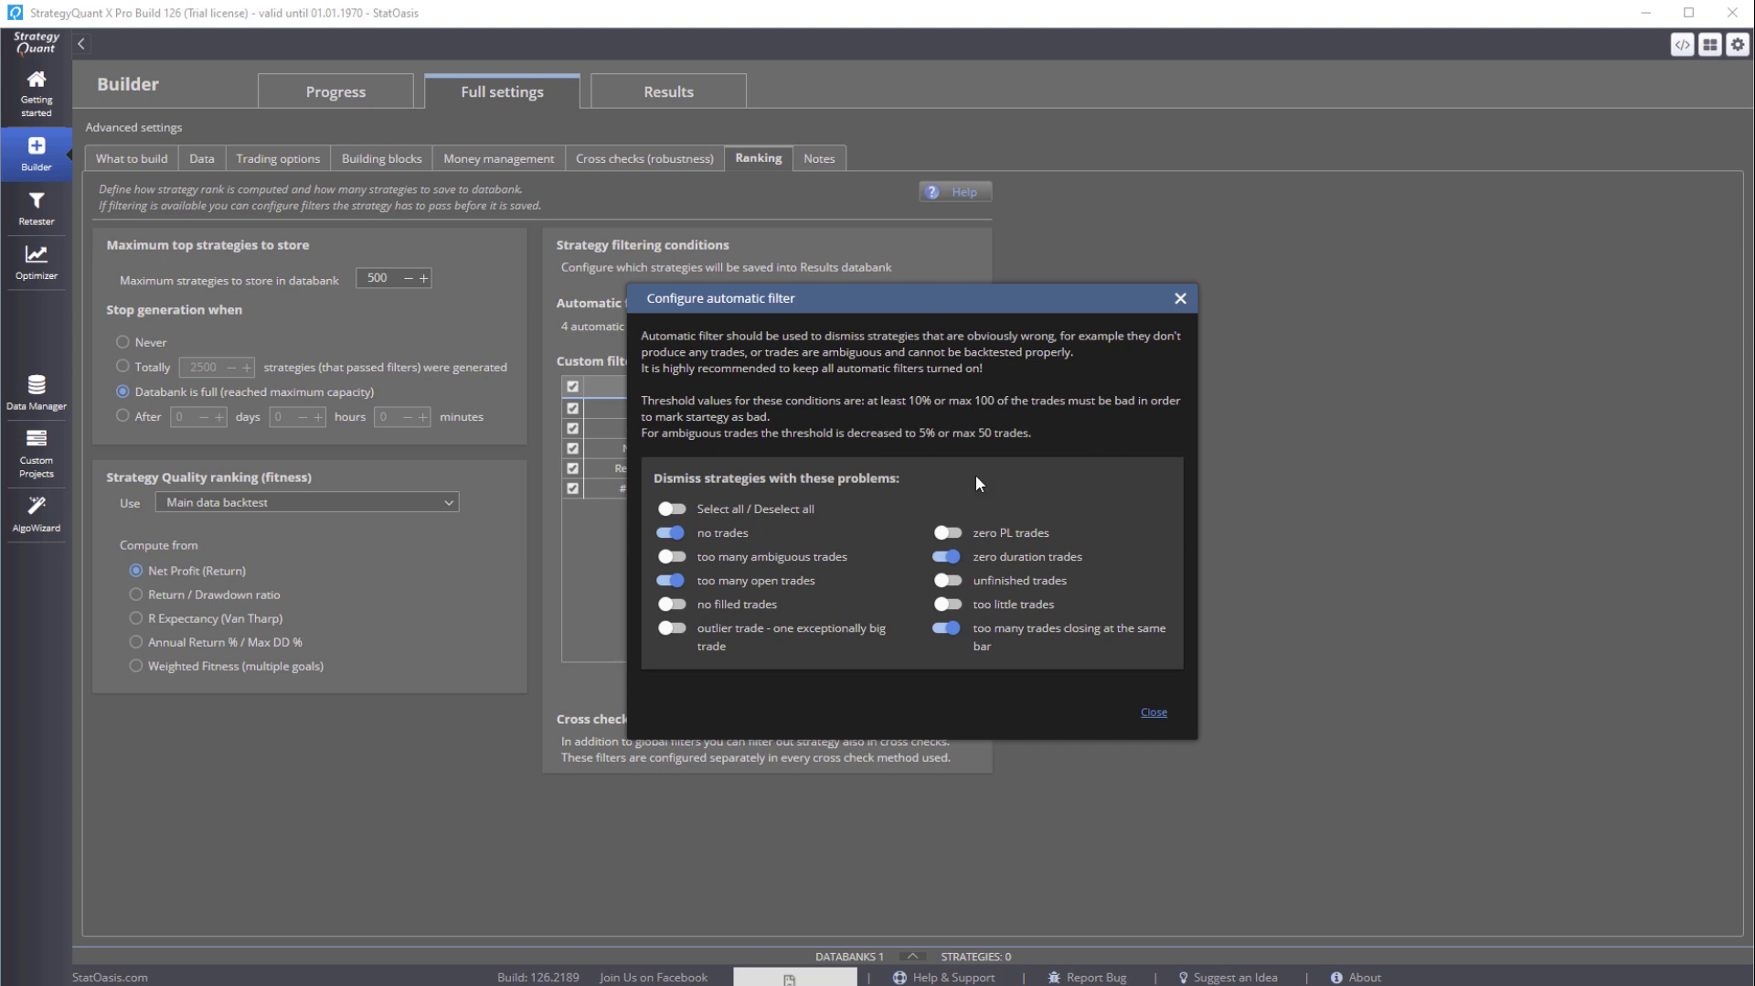
left_click(1153, 713)
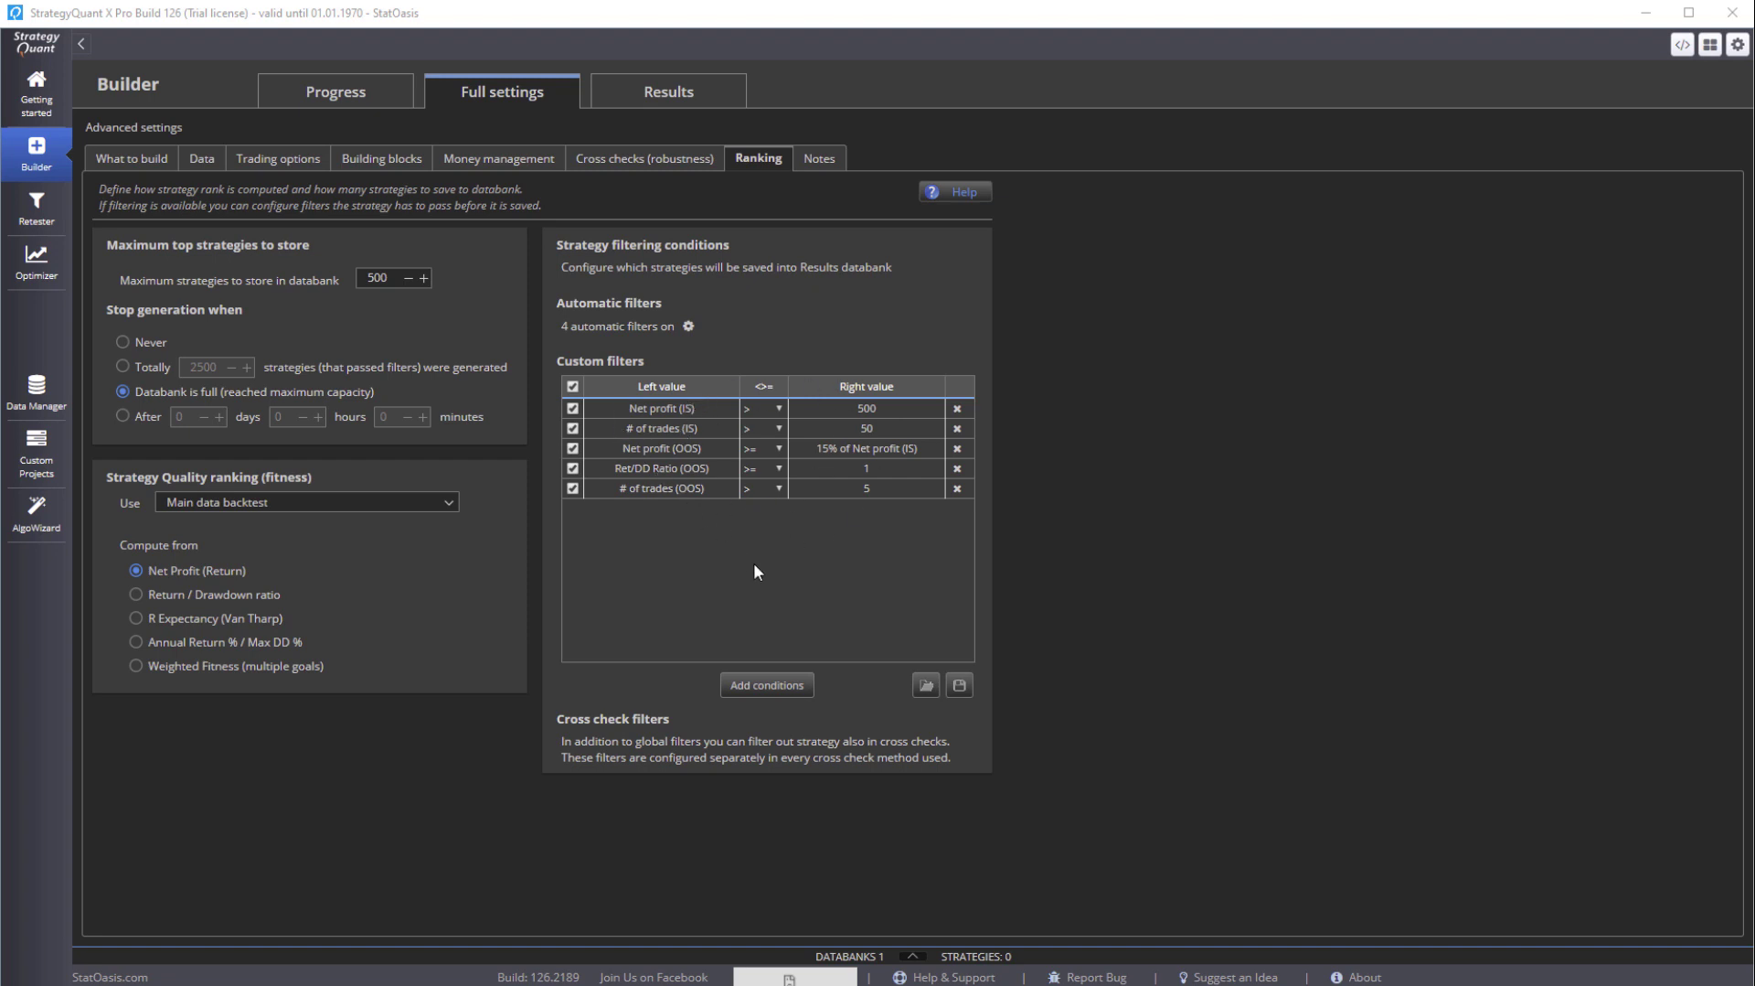
left_click(334, 101)
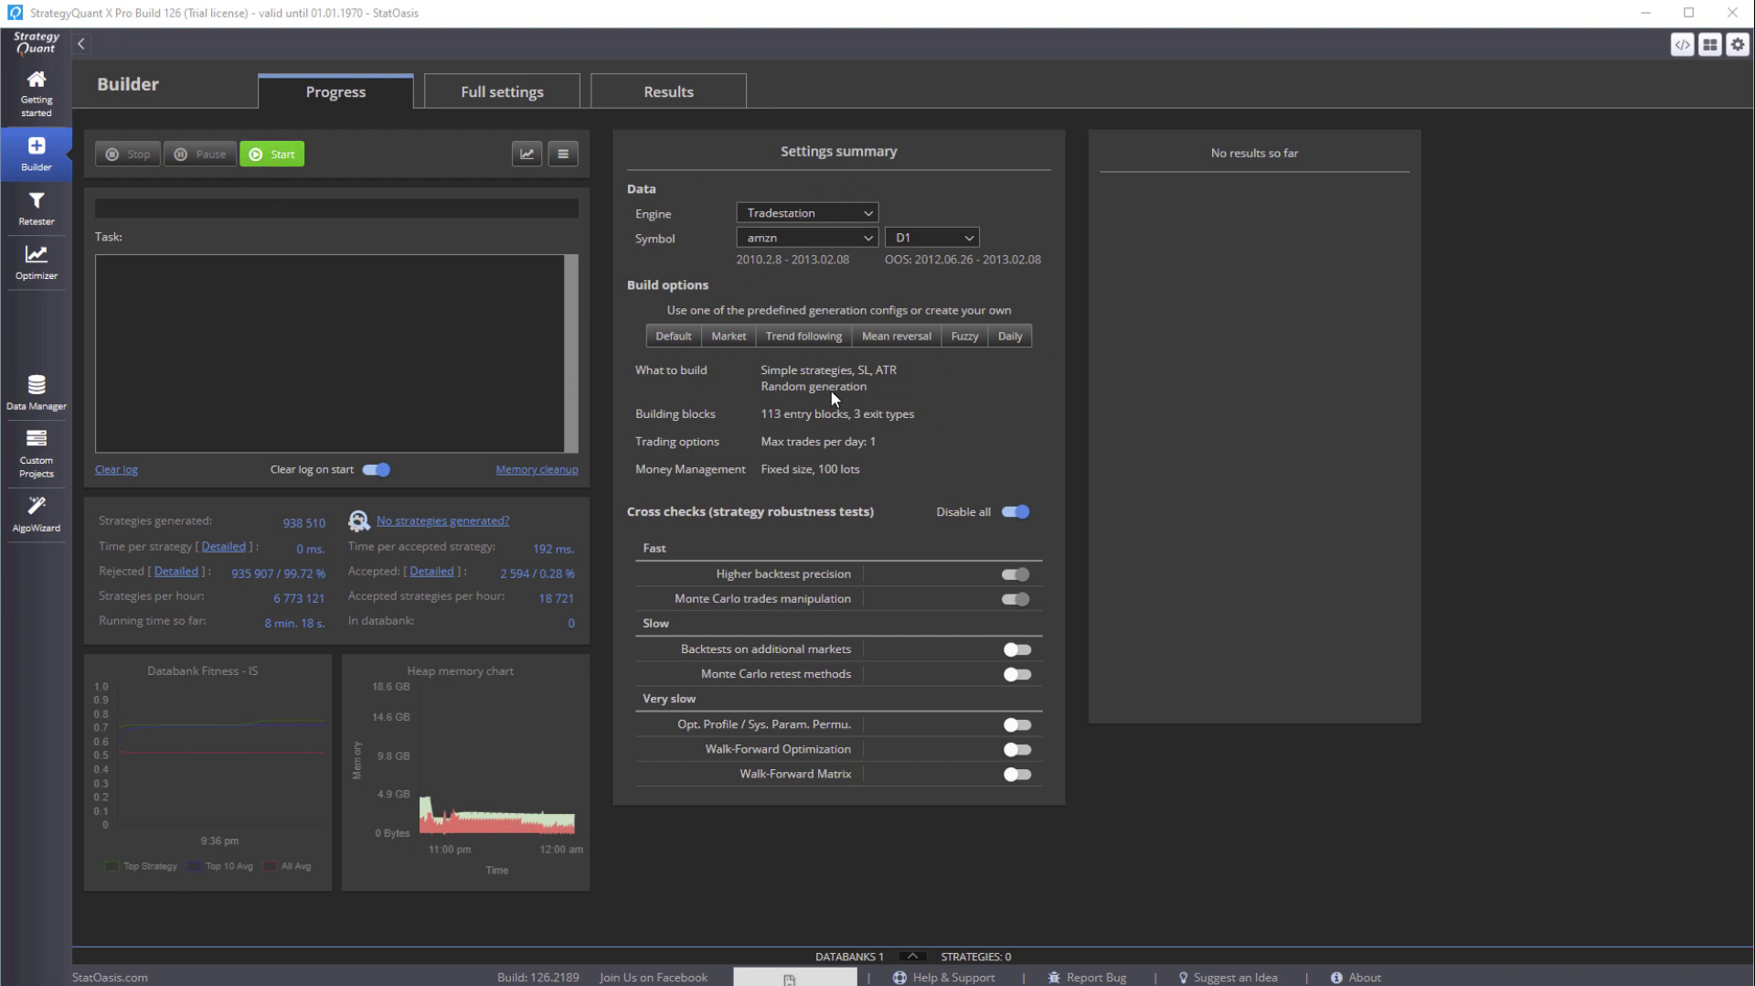
Run the AMZN D1 build to a full 500-strategy databank and expand the Results panel
left_click(514, 103)
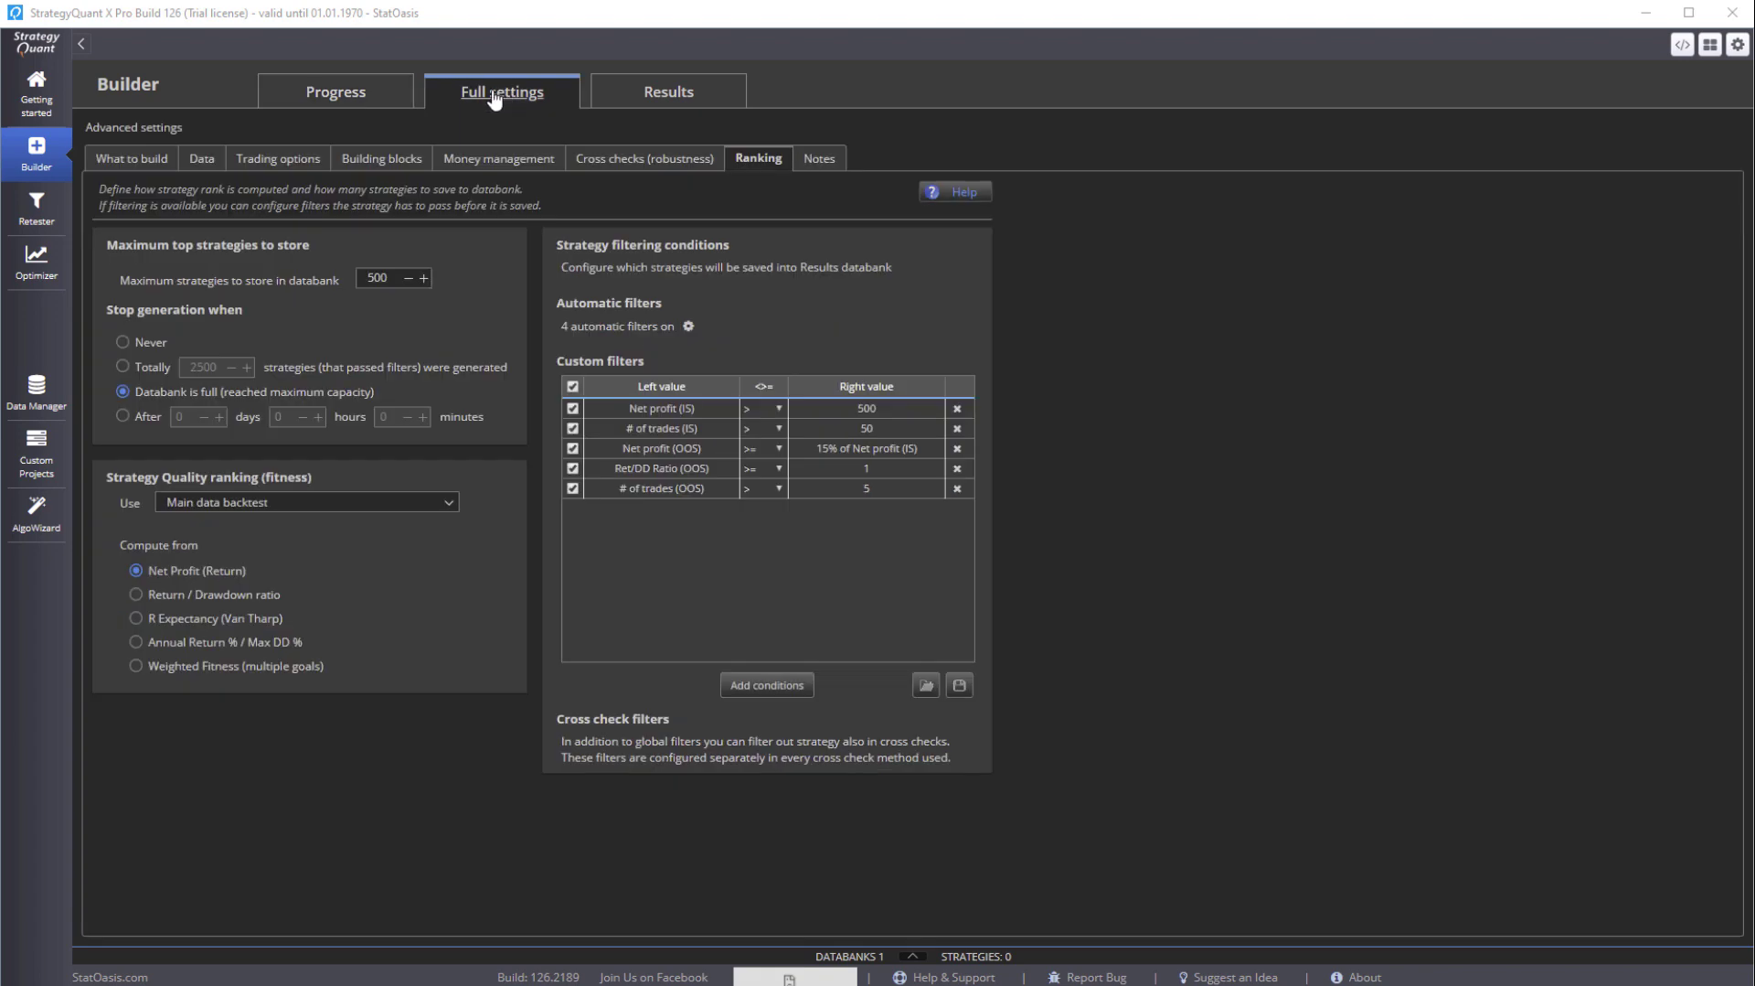
left_click(336, 97)
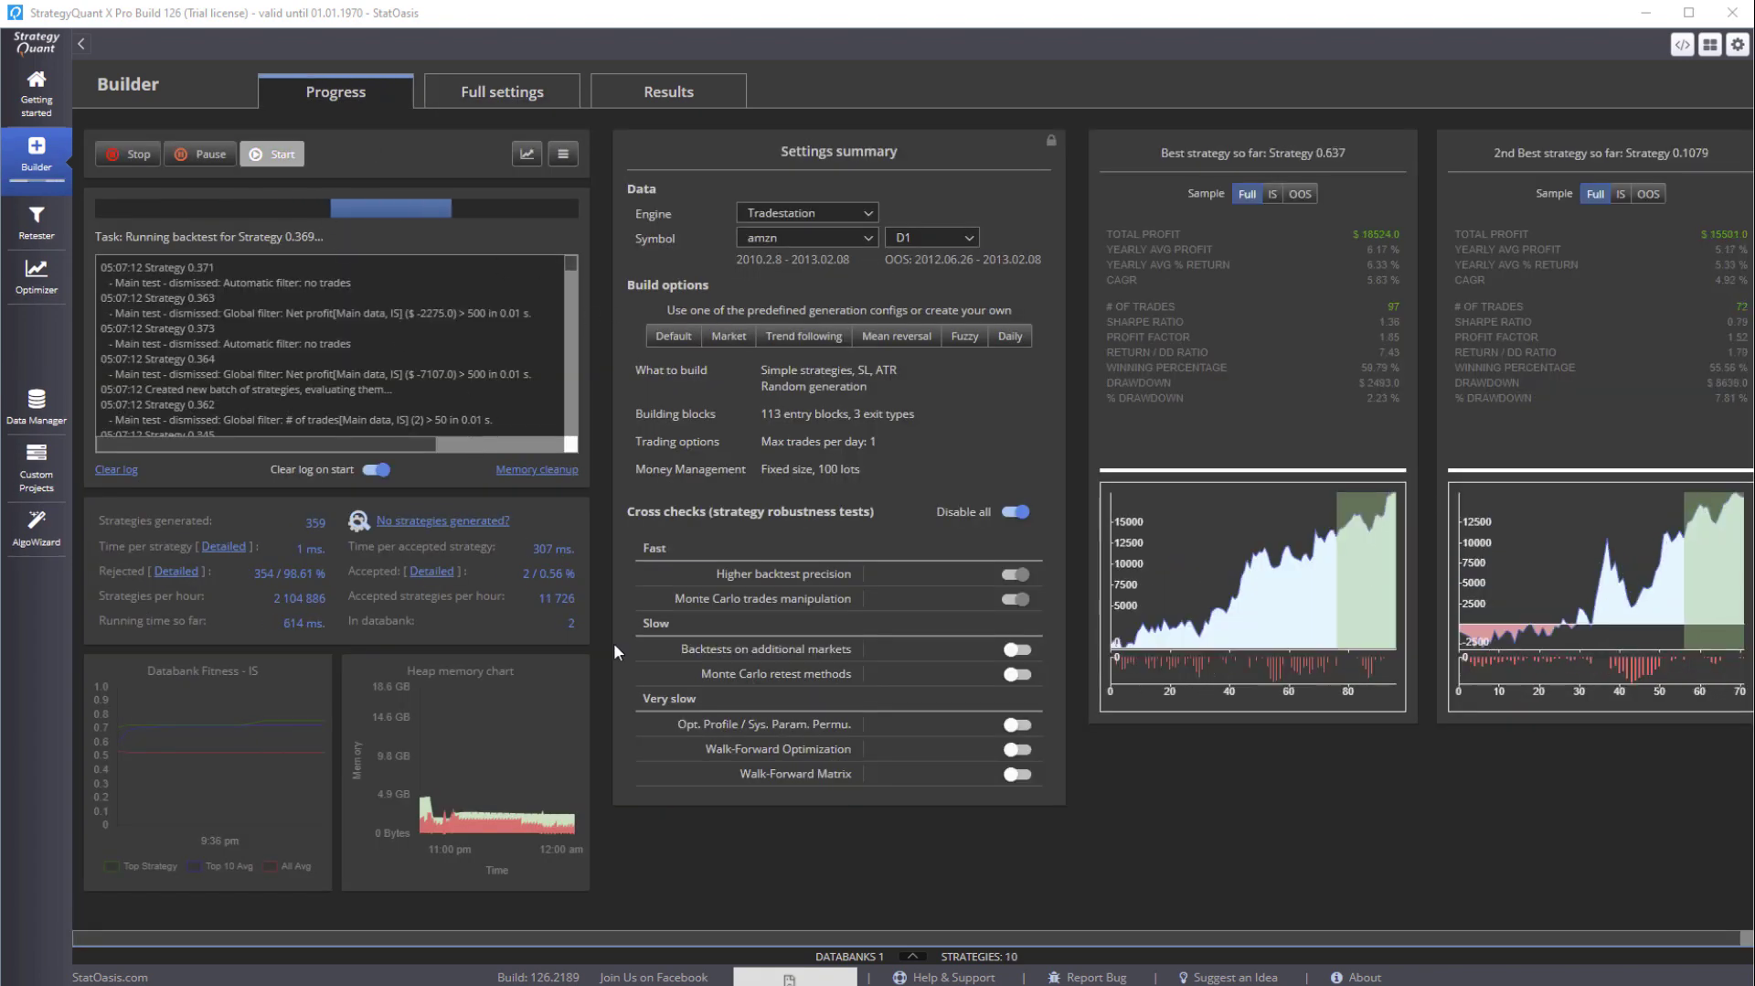
left_click(913, 957)
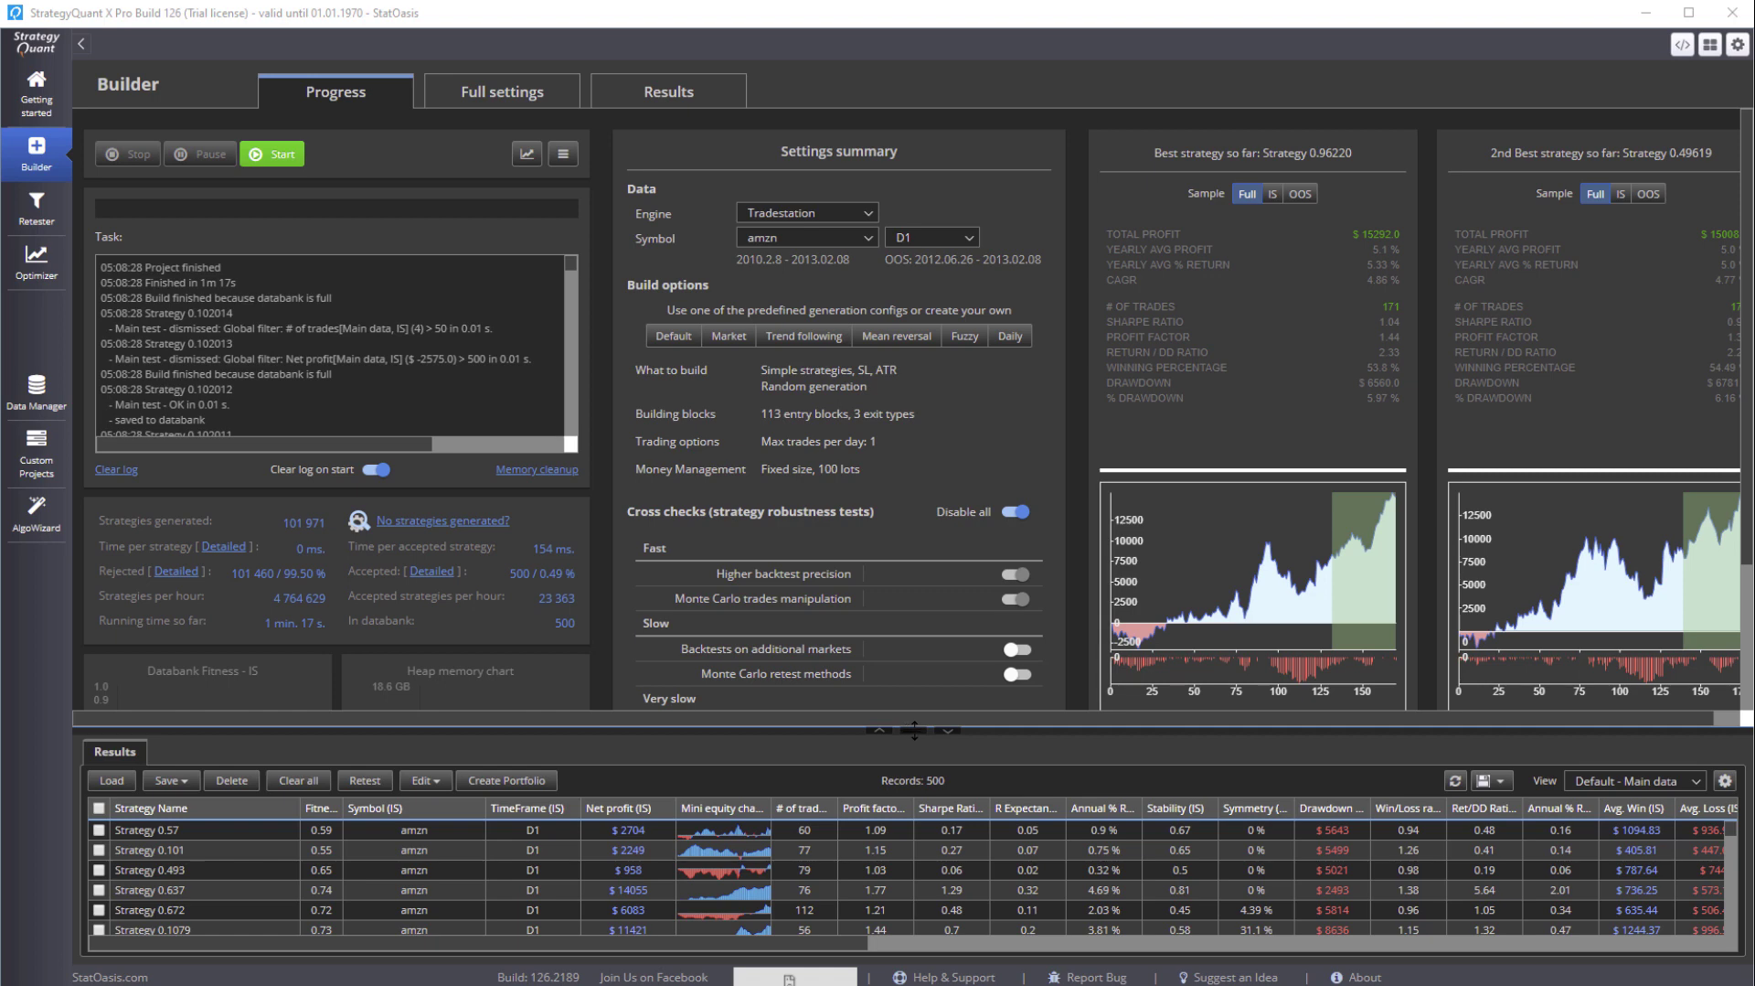
Resize and scroll the Results table, select the 0.45-stability strategy, and bring up Manage views
left_click_drag(913, 728, 934, 360)
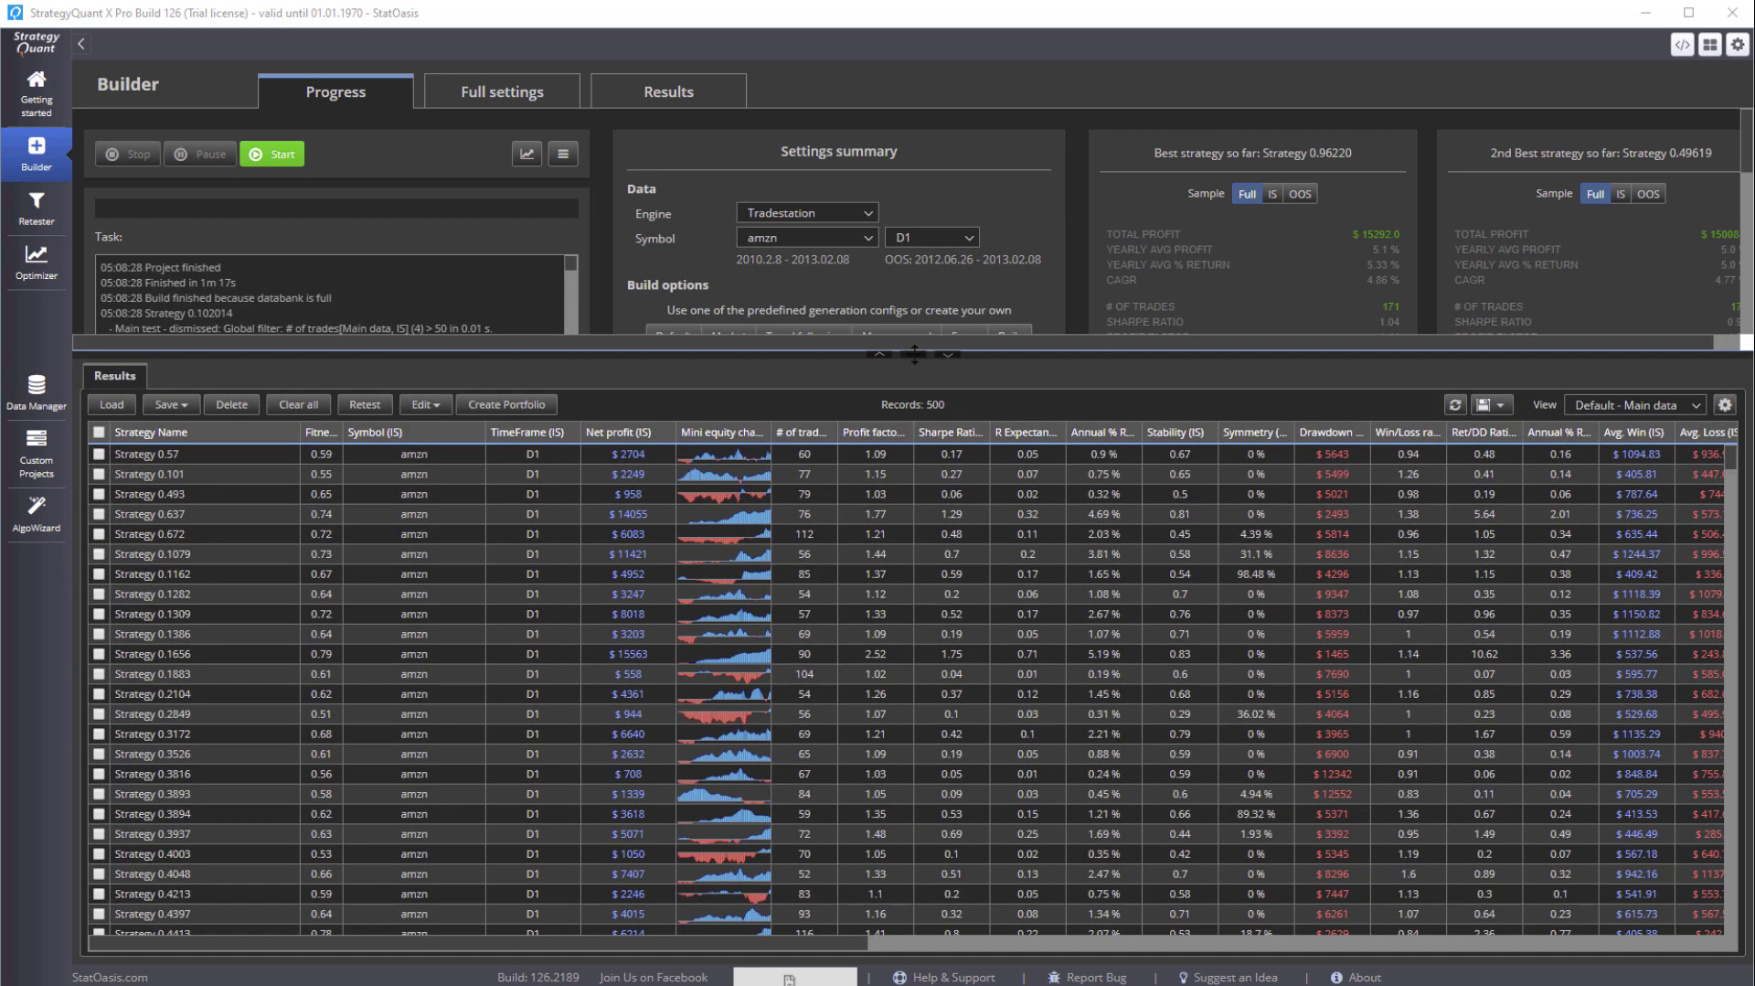
left_click_drag(915, 354, 893, 618)
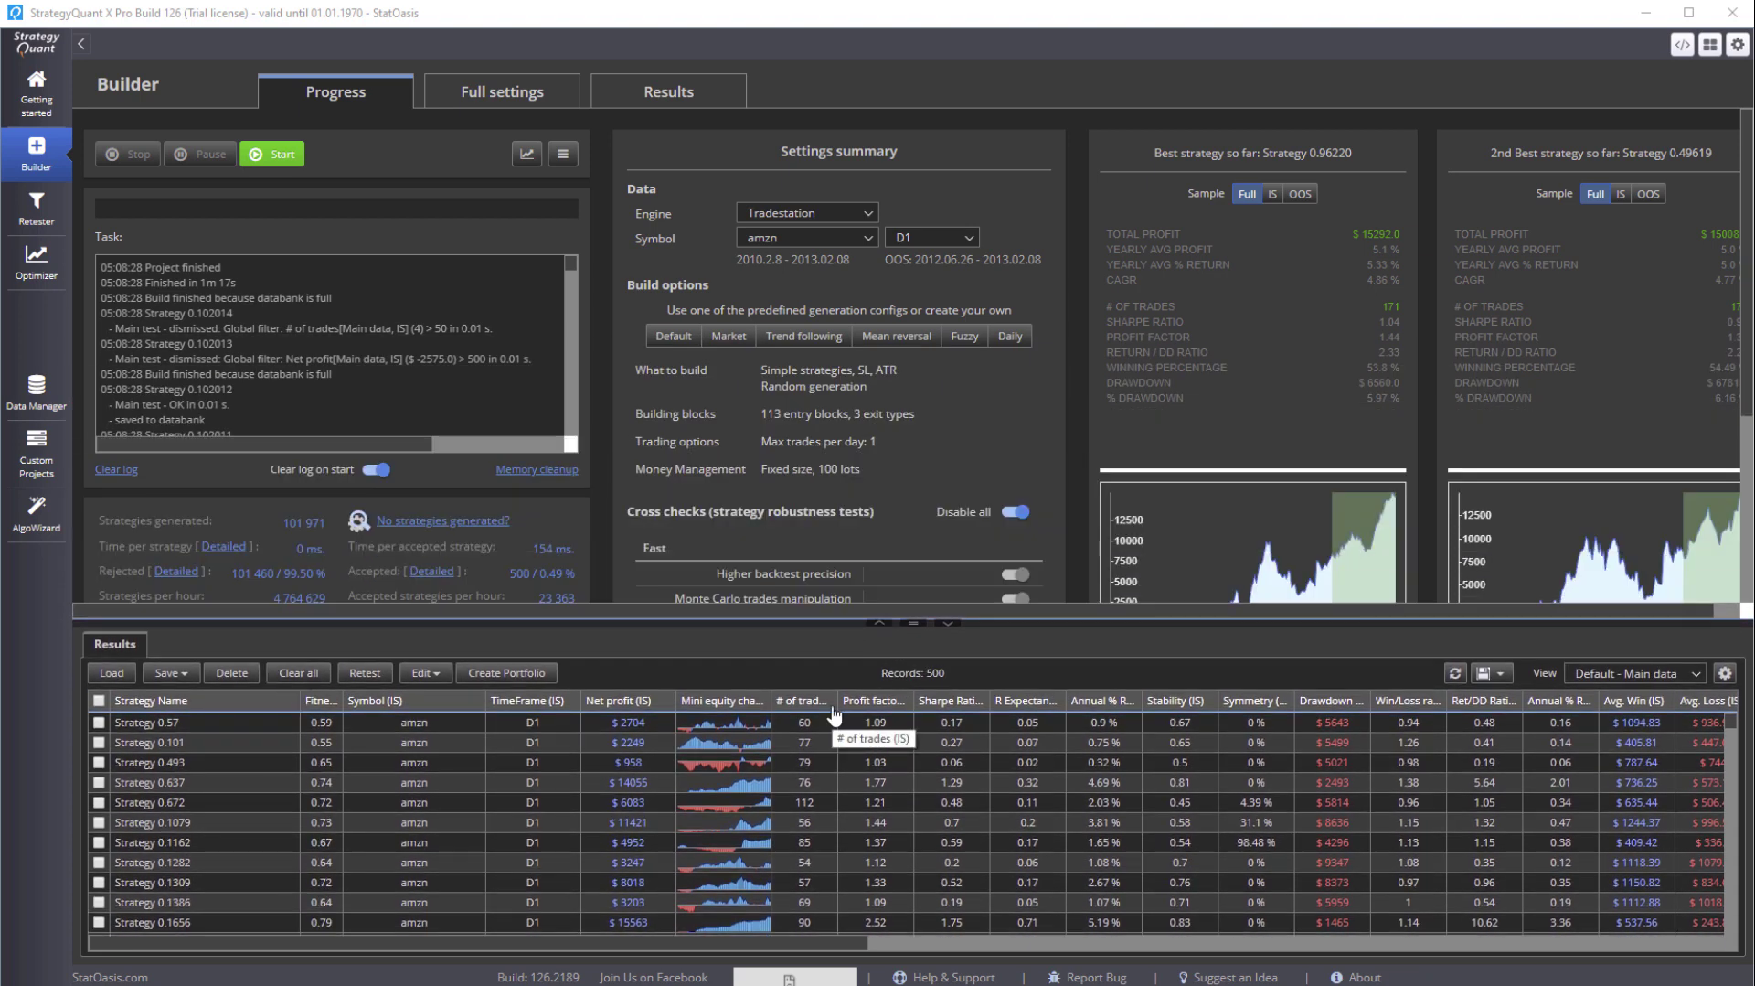
left_click_drag(706, 940, 470, 924)
left_click_drag(706, 942, 1208, 951)
left_click(1185, 808)
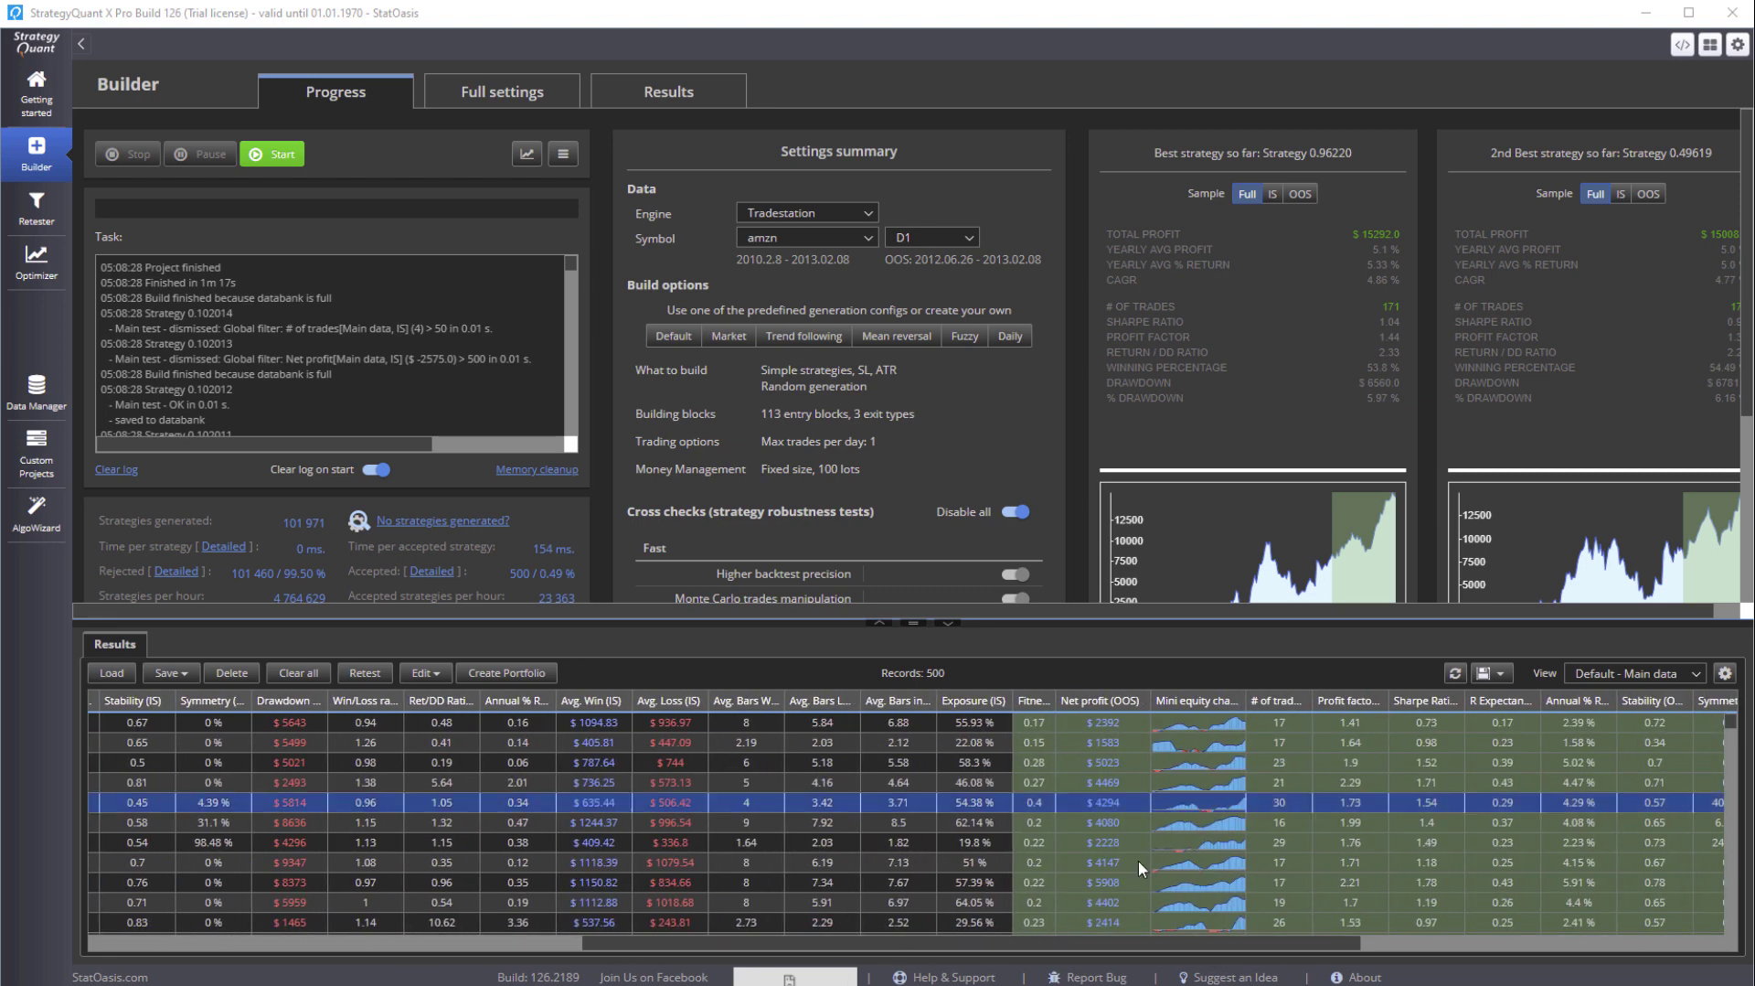
left_click_drag(1057, 942, 546, 940)
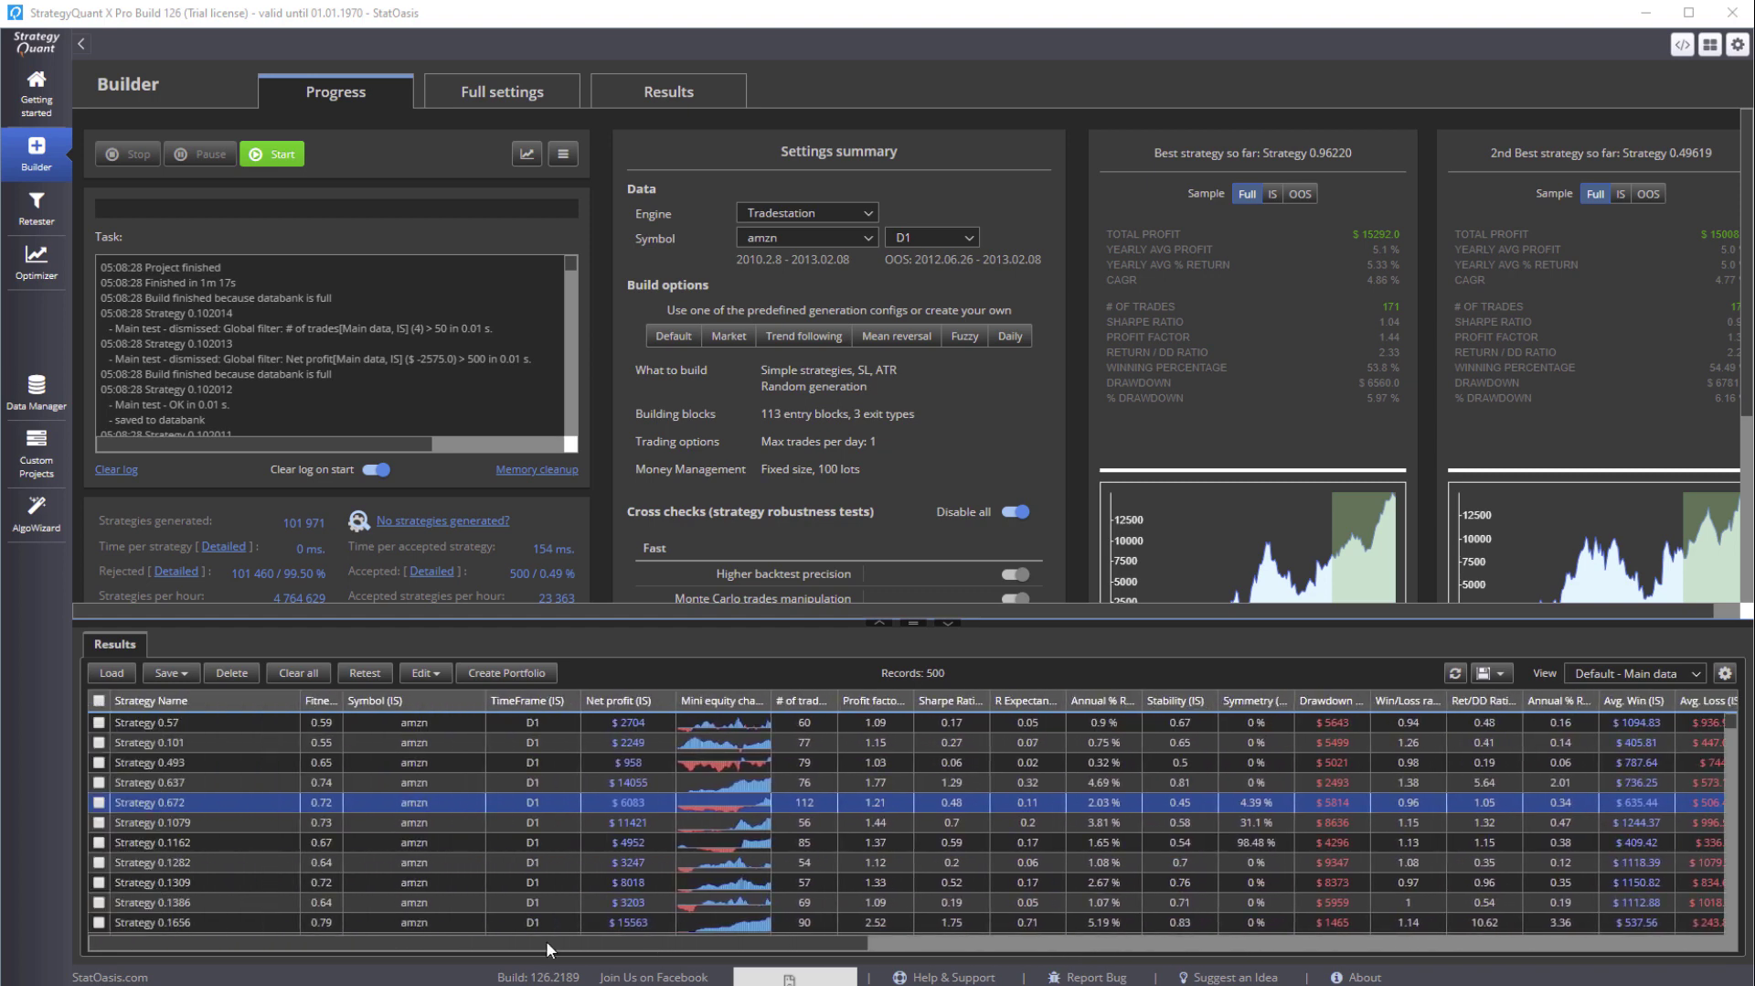
left_click(1726, 673)
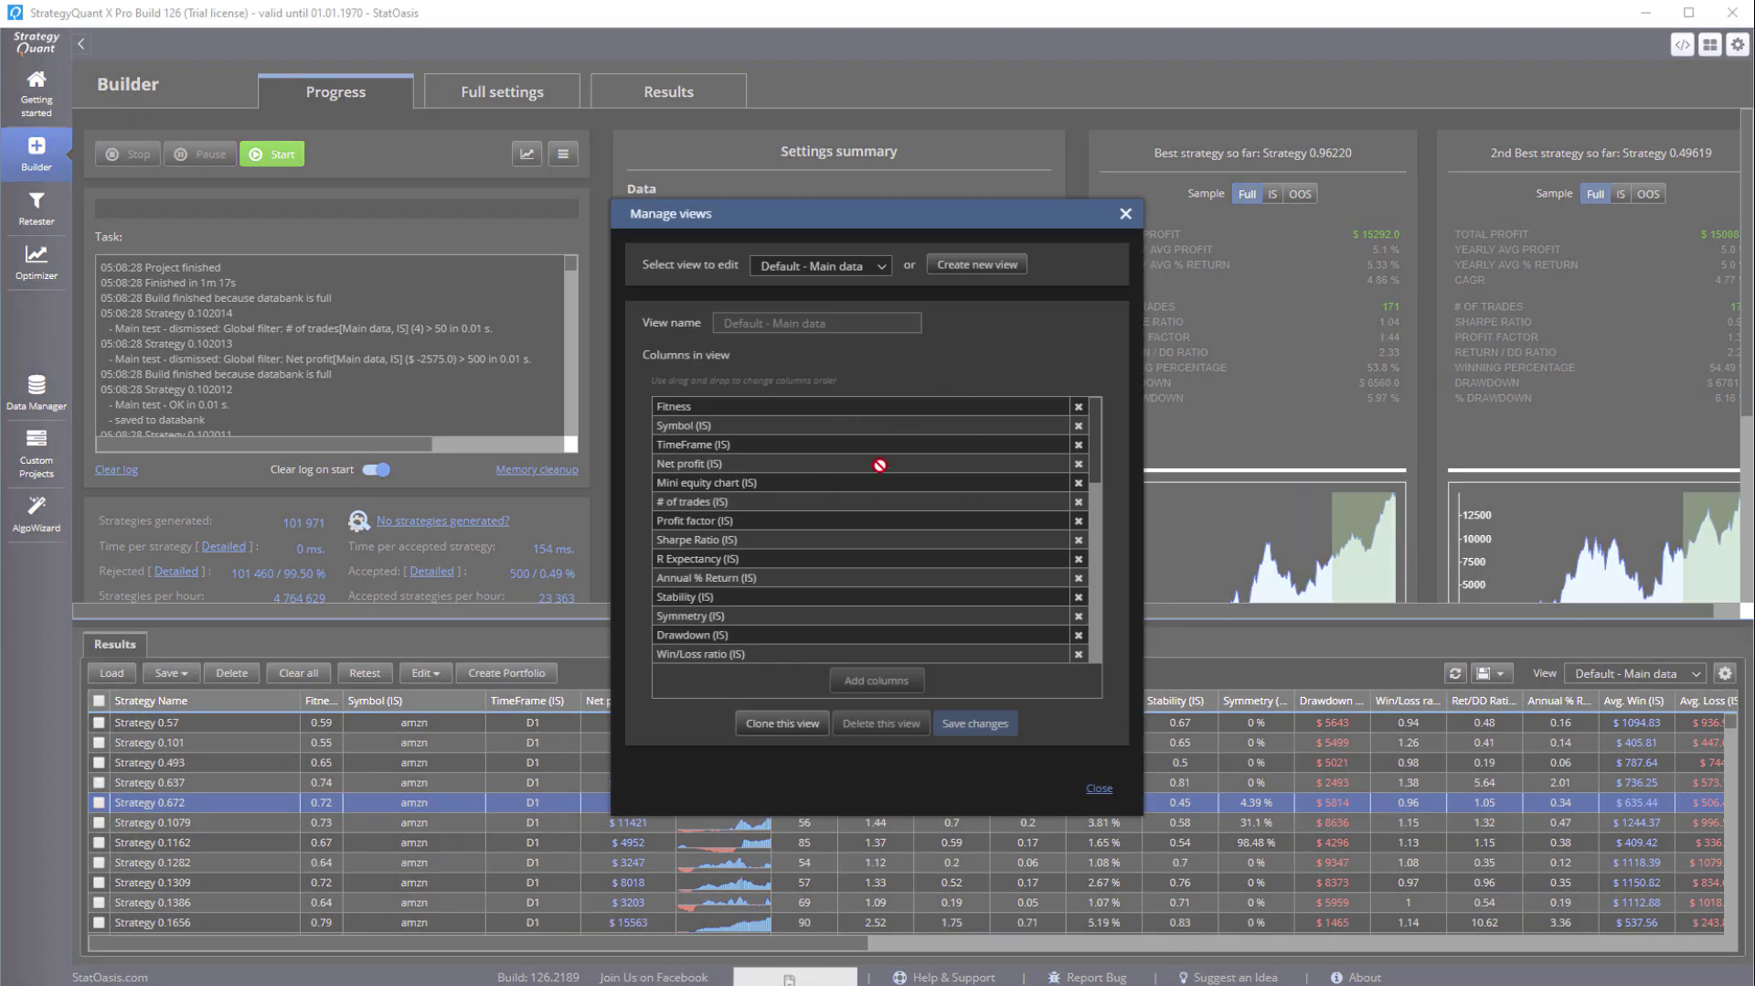
scroll(878, 530, "down", 10)
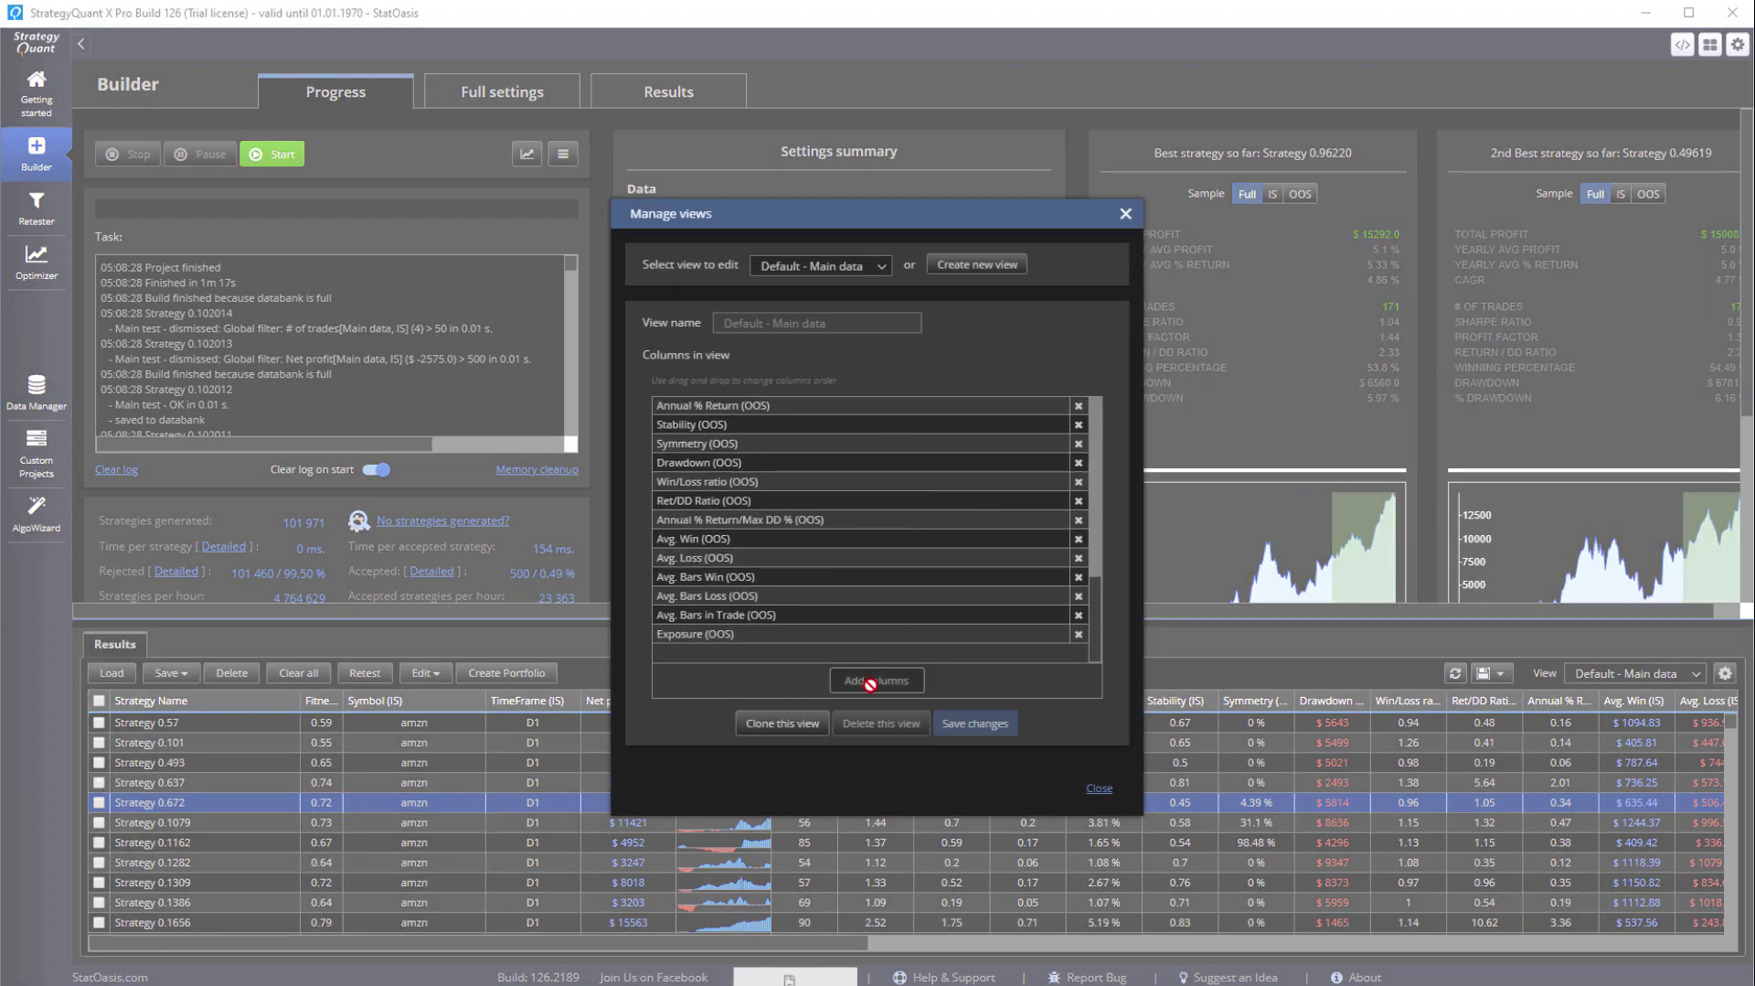
Close Manage views and switch the results table to the Full view
left_click(1100, 787)
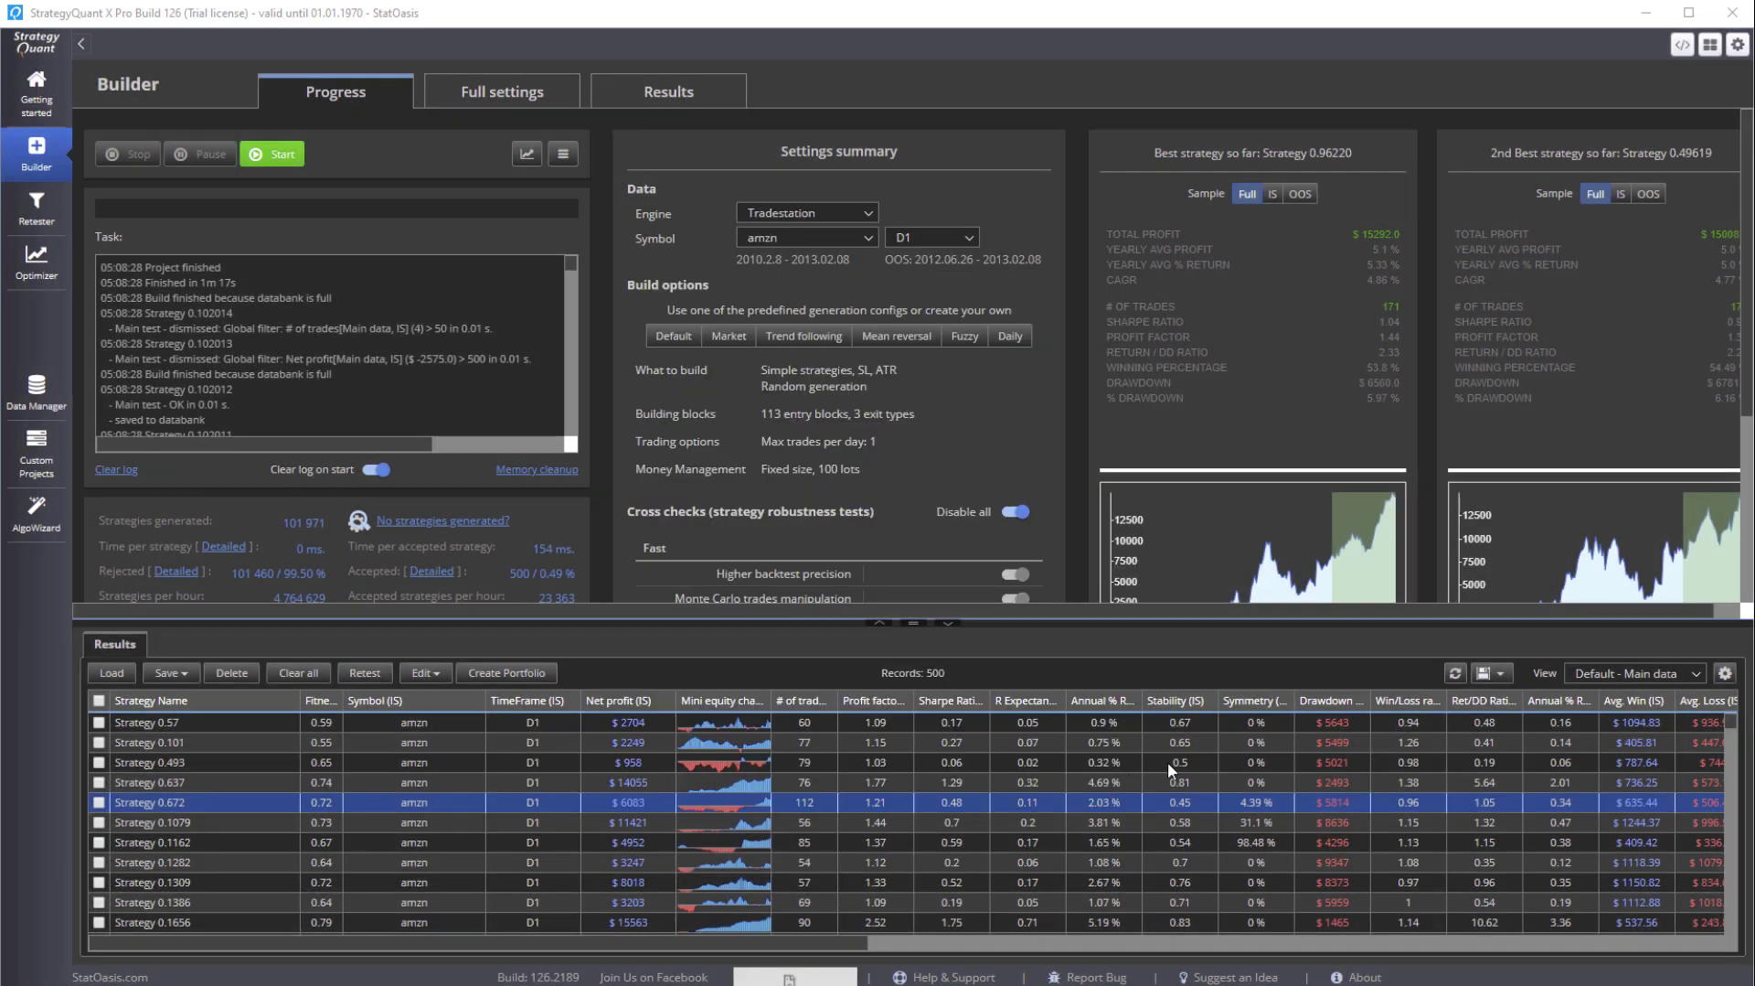
left_click(1692, 682)
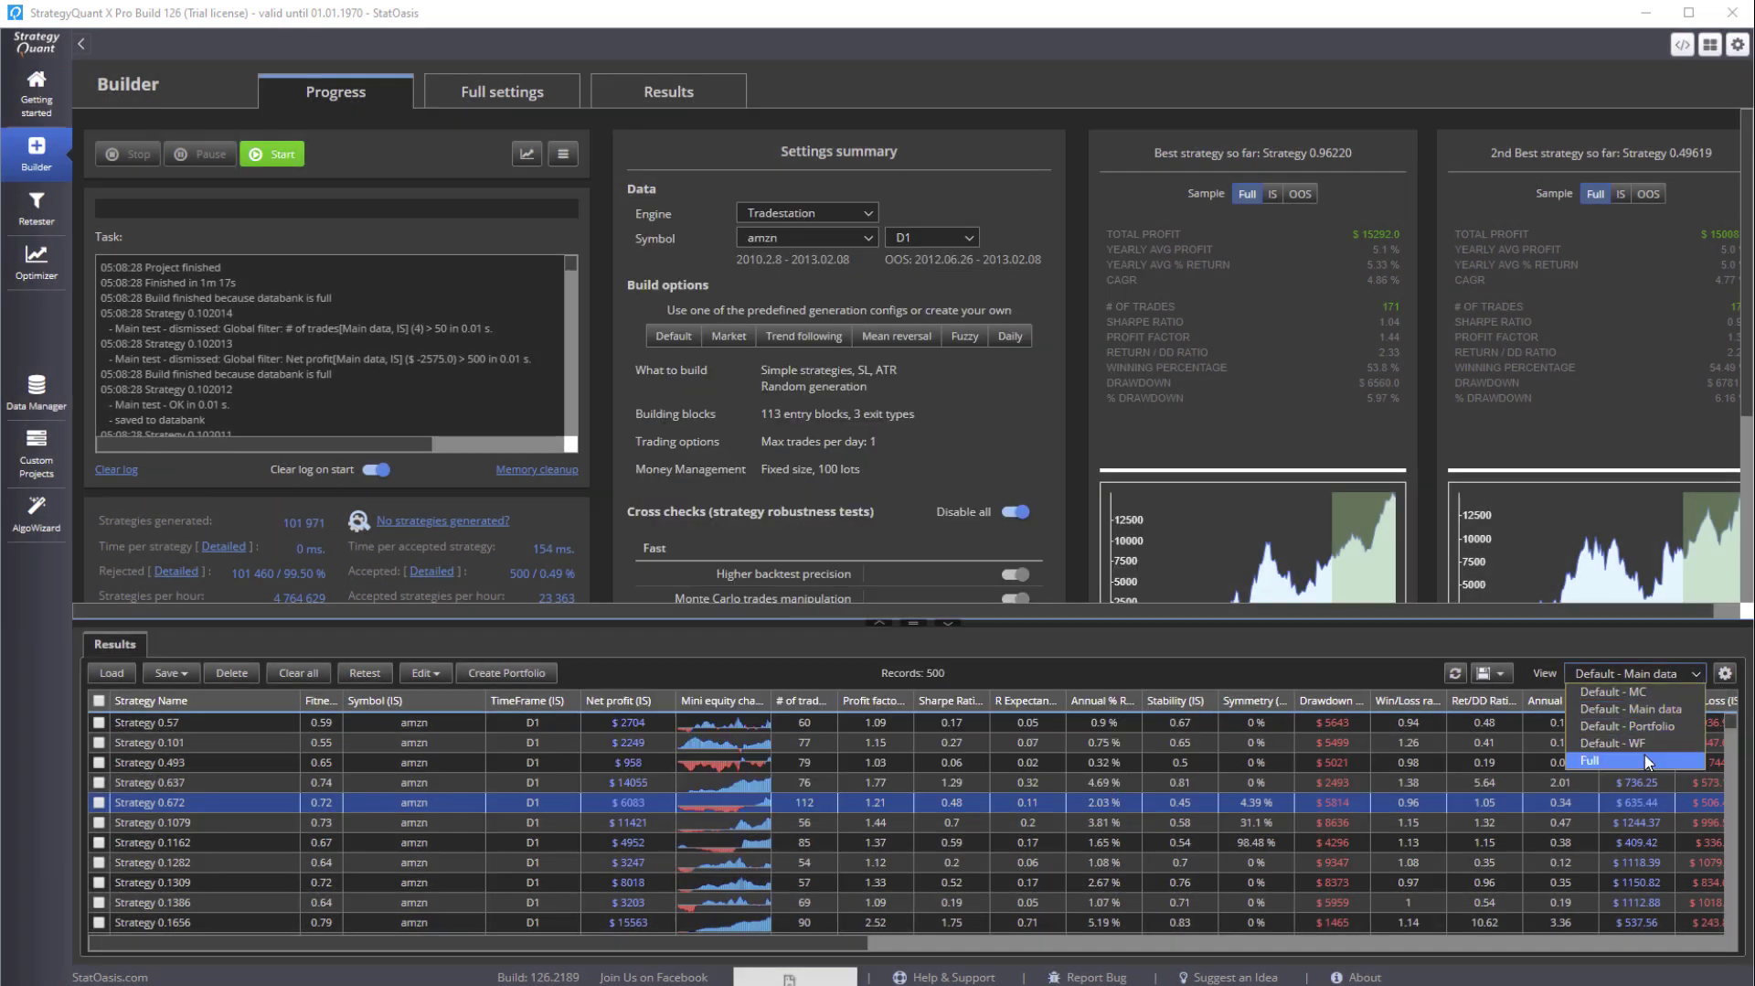
left_click(1591, 760)
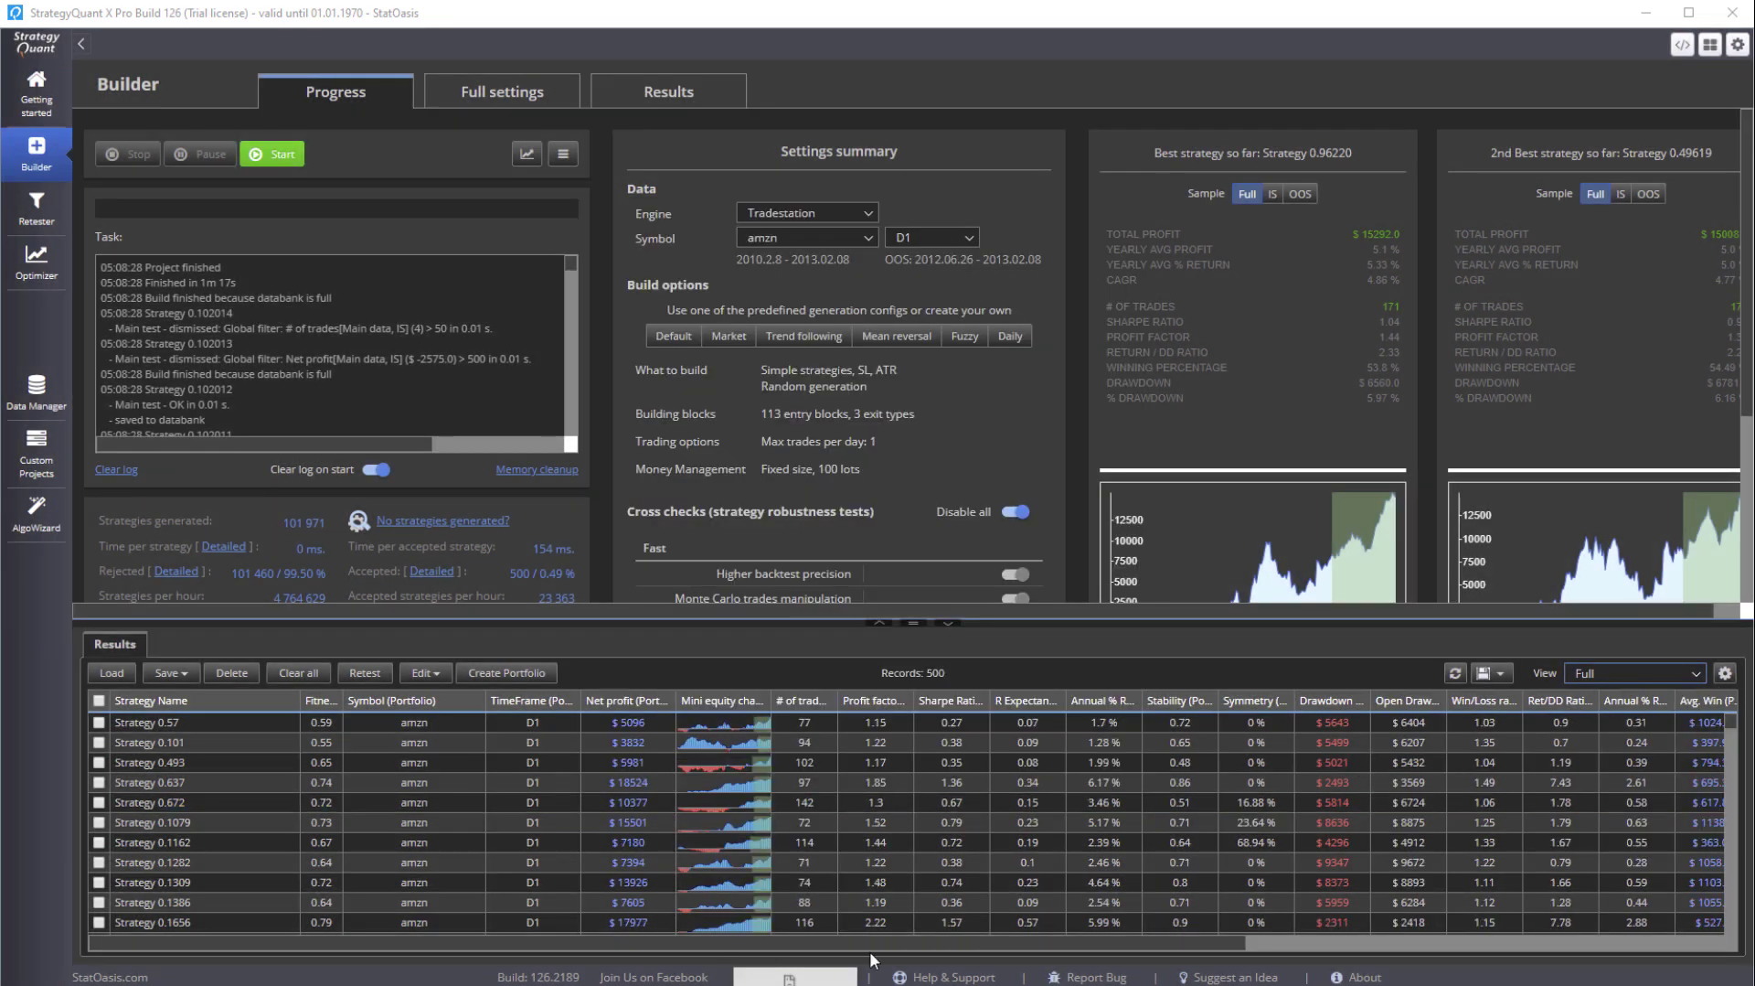
Sort the results by Stability ascending, lowest first at 0.35
left_click_drag(973, 949, 784, 956)
scroll(727, 760, "down", 10)
scroll(727, 761, "down", 10)
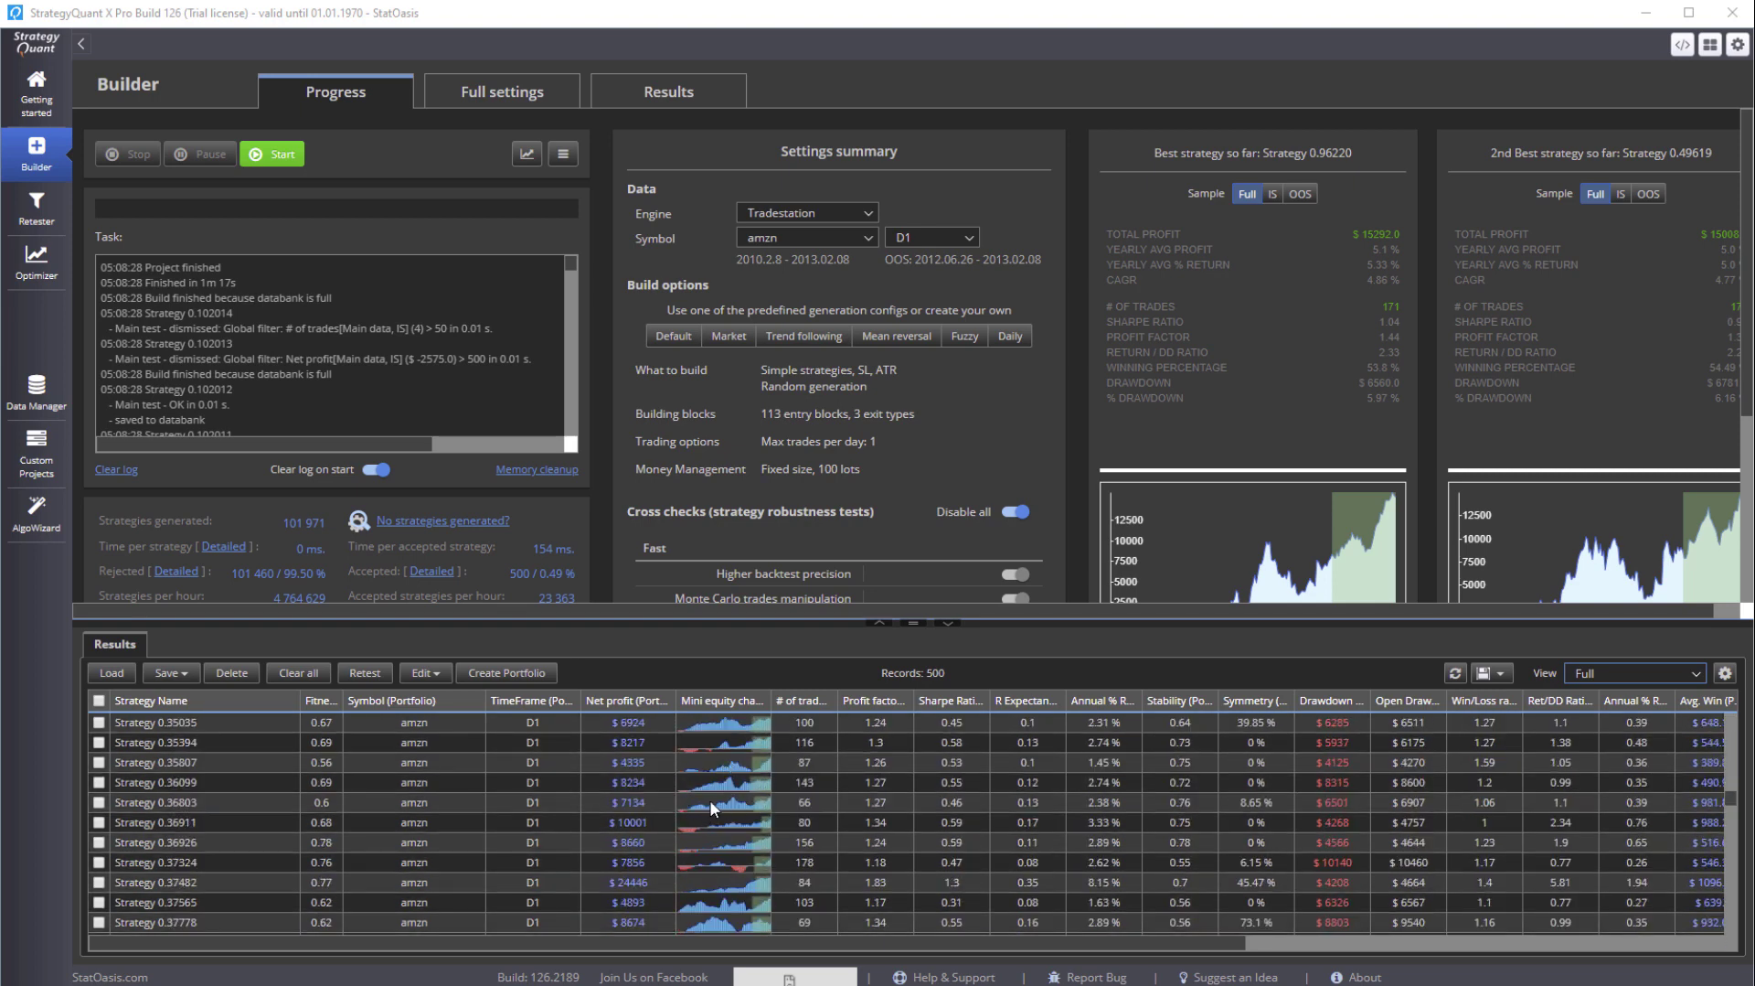
scroll(731, 803, "down", 10)
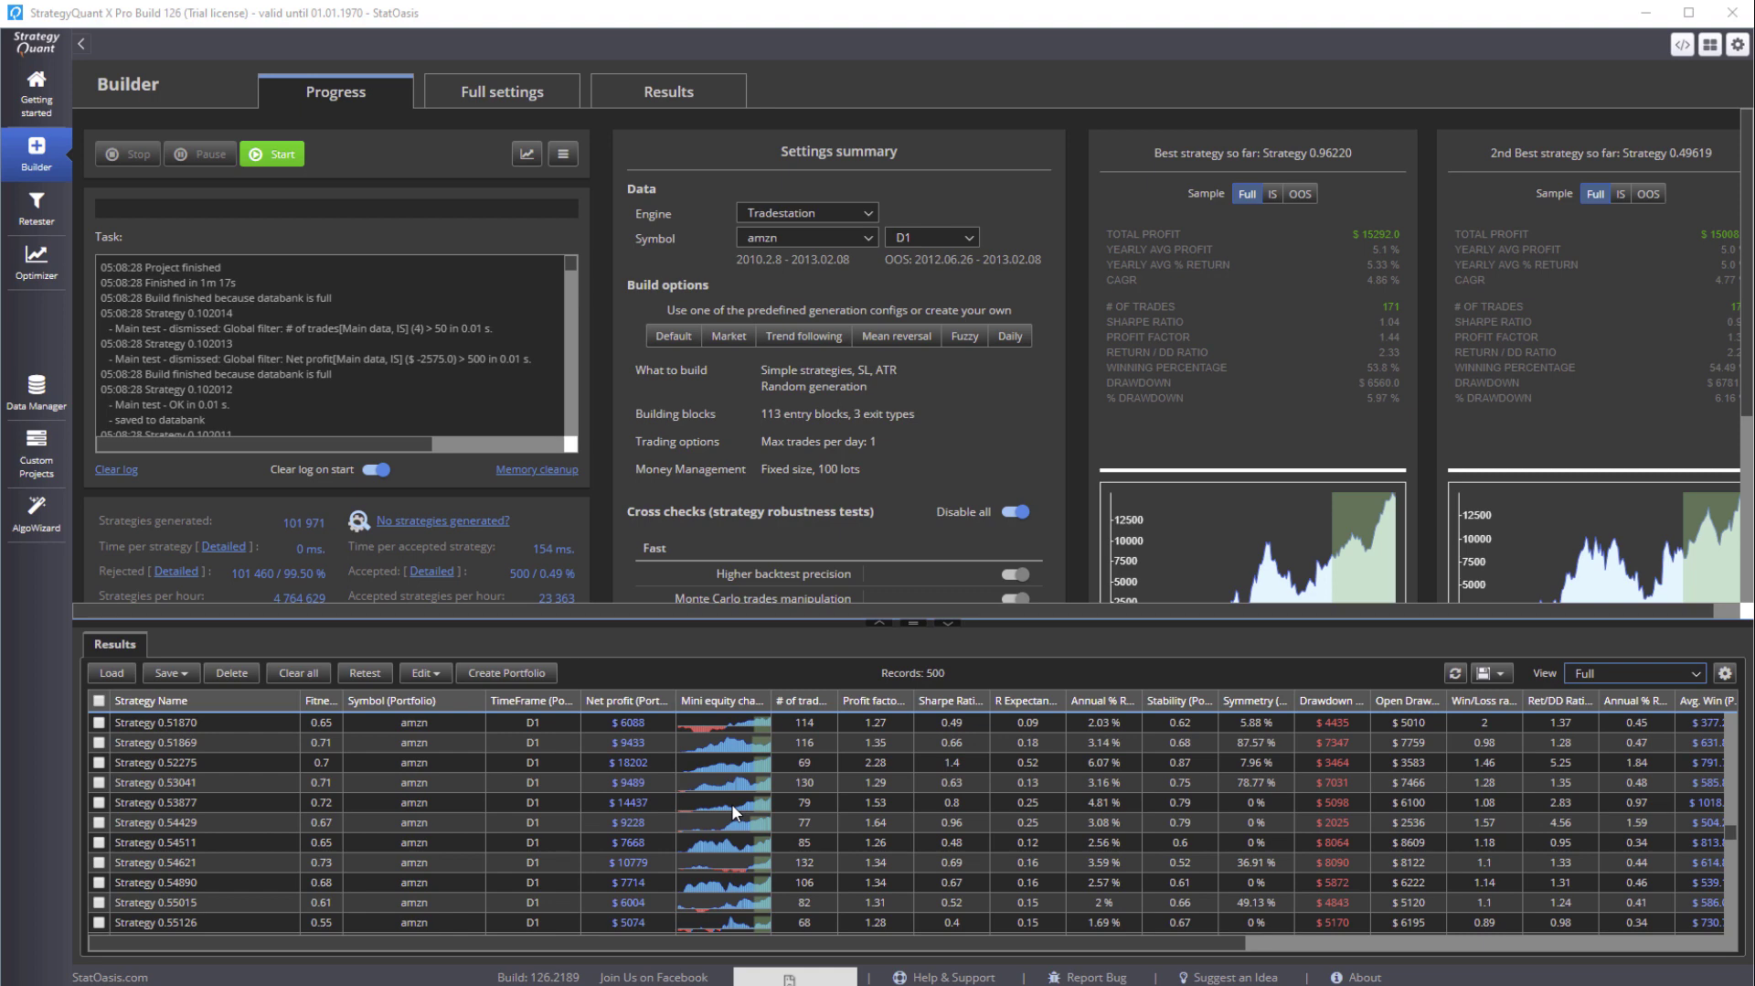
left_click(732, 800)
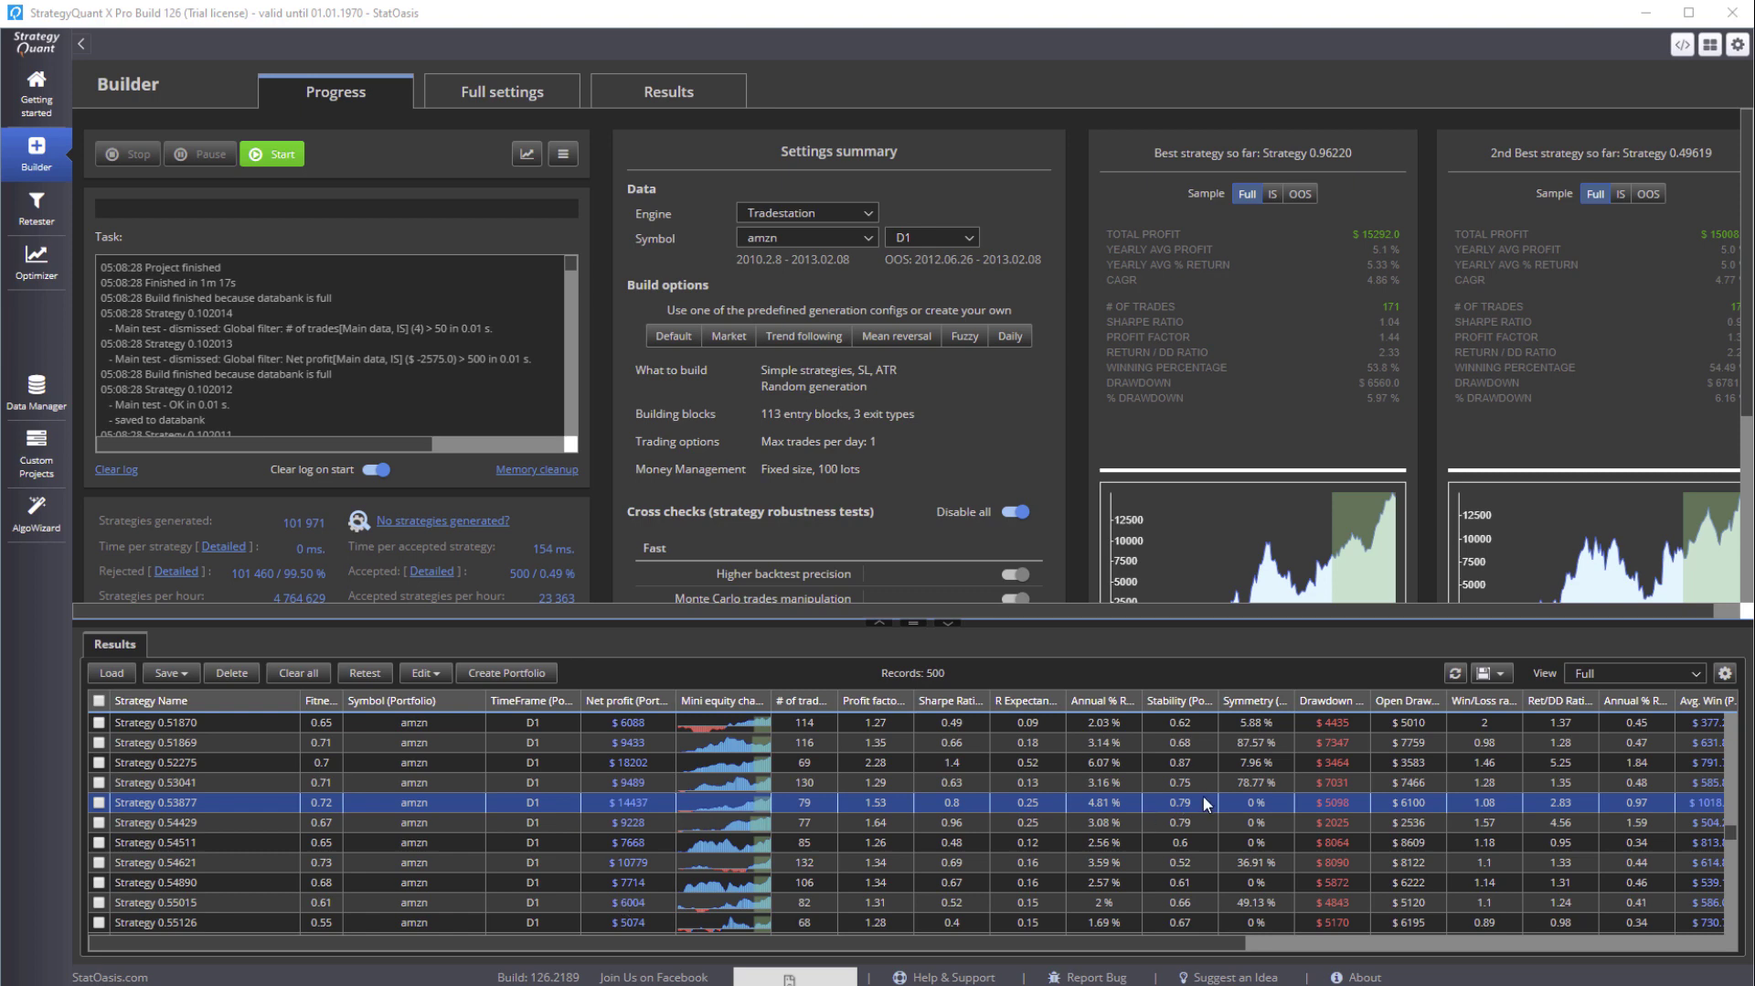
left_click(1194, 704)
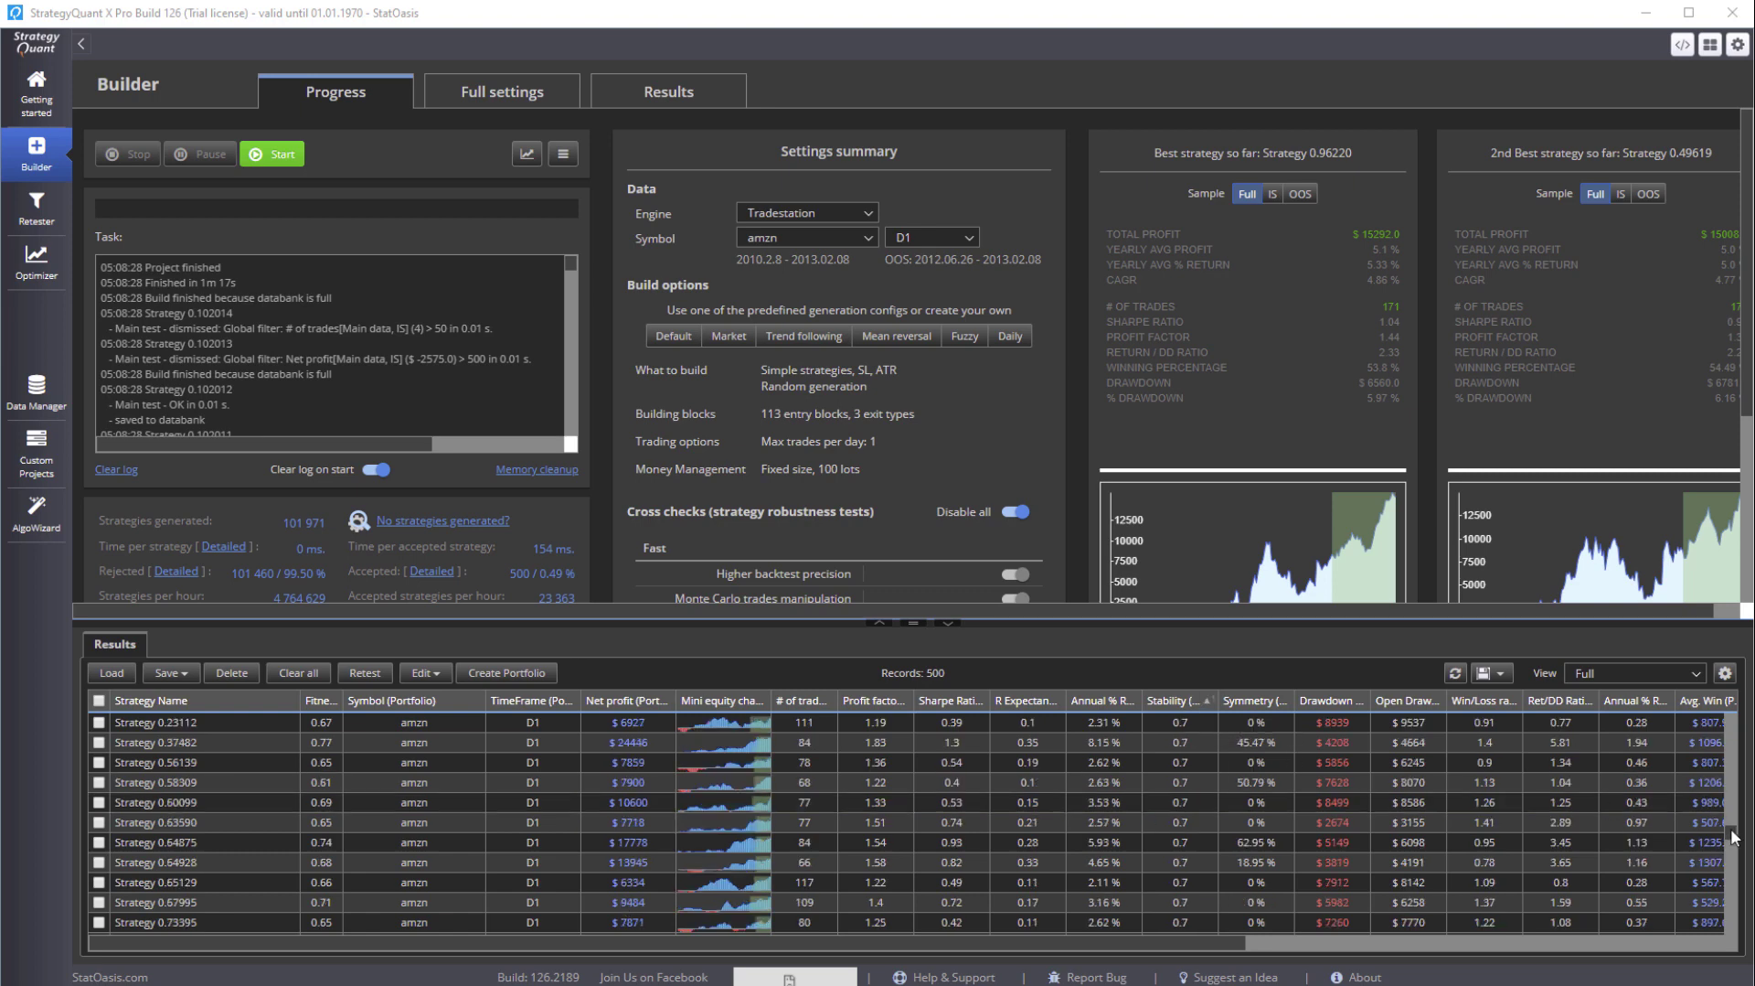
left_click_drag(1732, 830, 1732, 721)
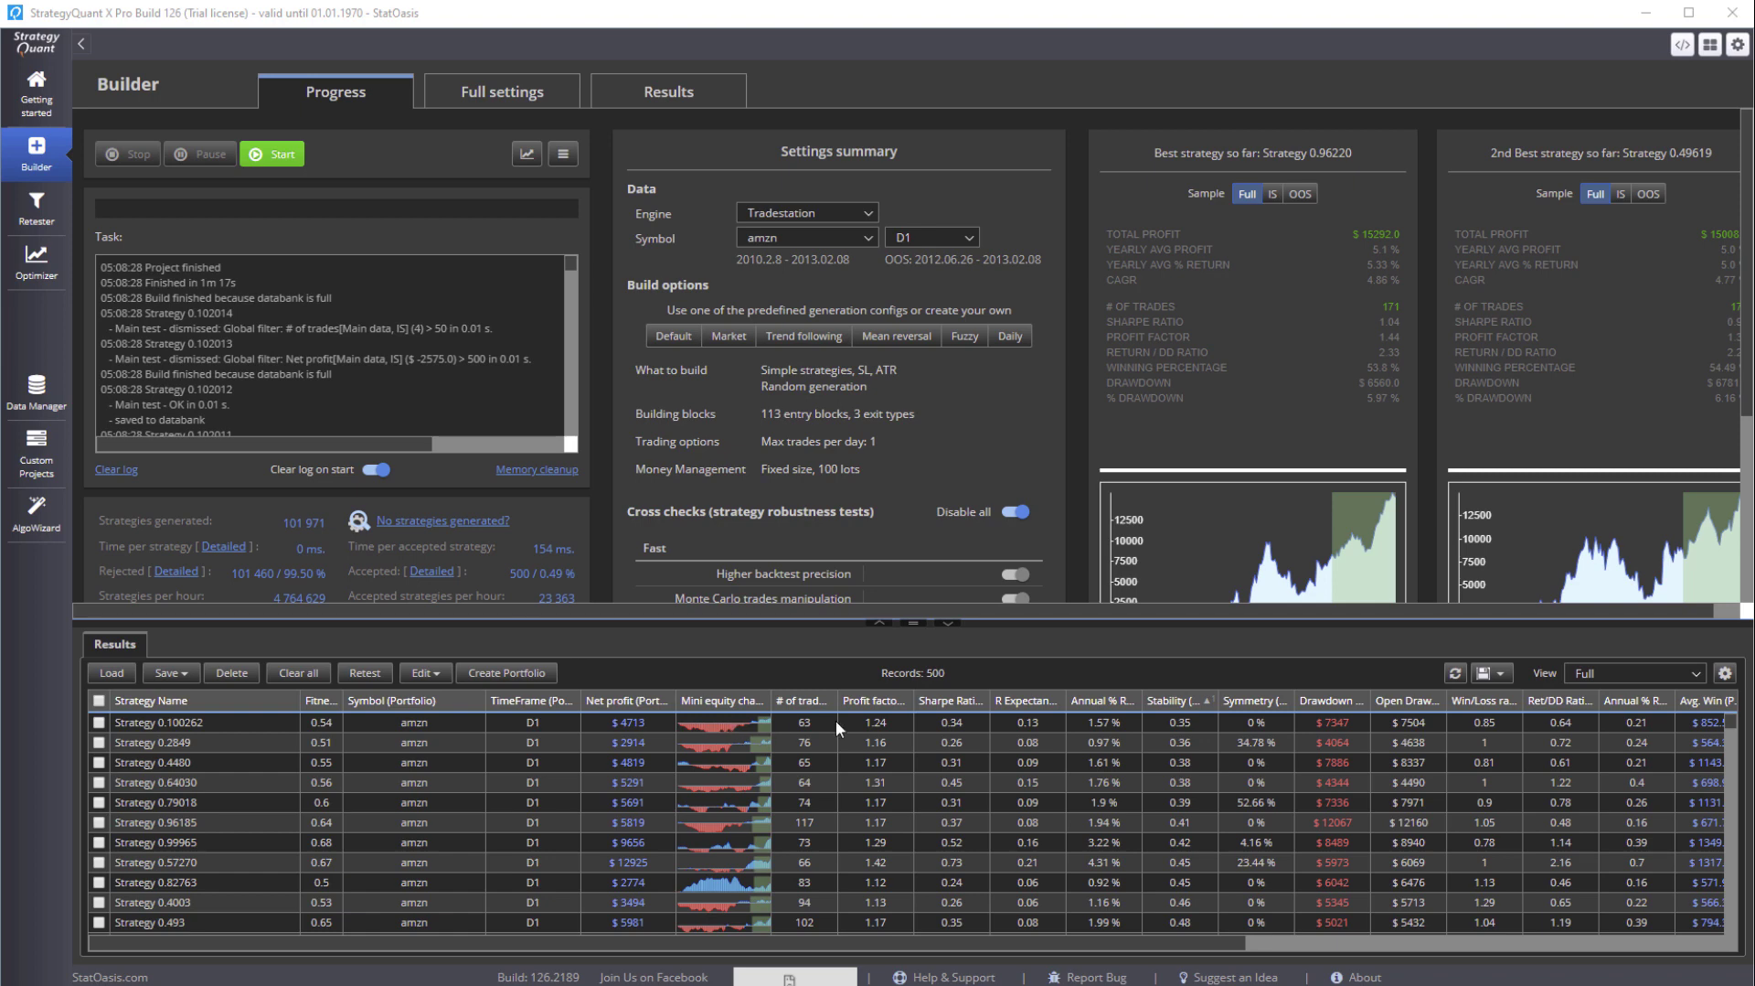
Show Strategy 0.100262's equity curve and re-sort the results by Stability, highest first
double_click(711, 720)
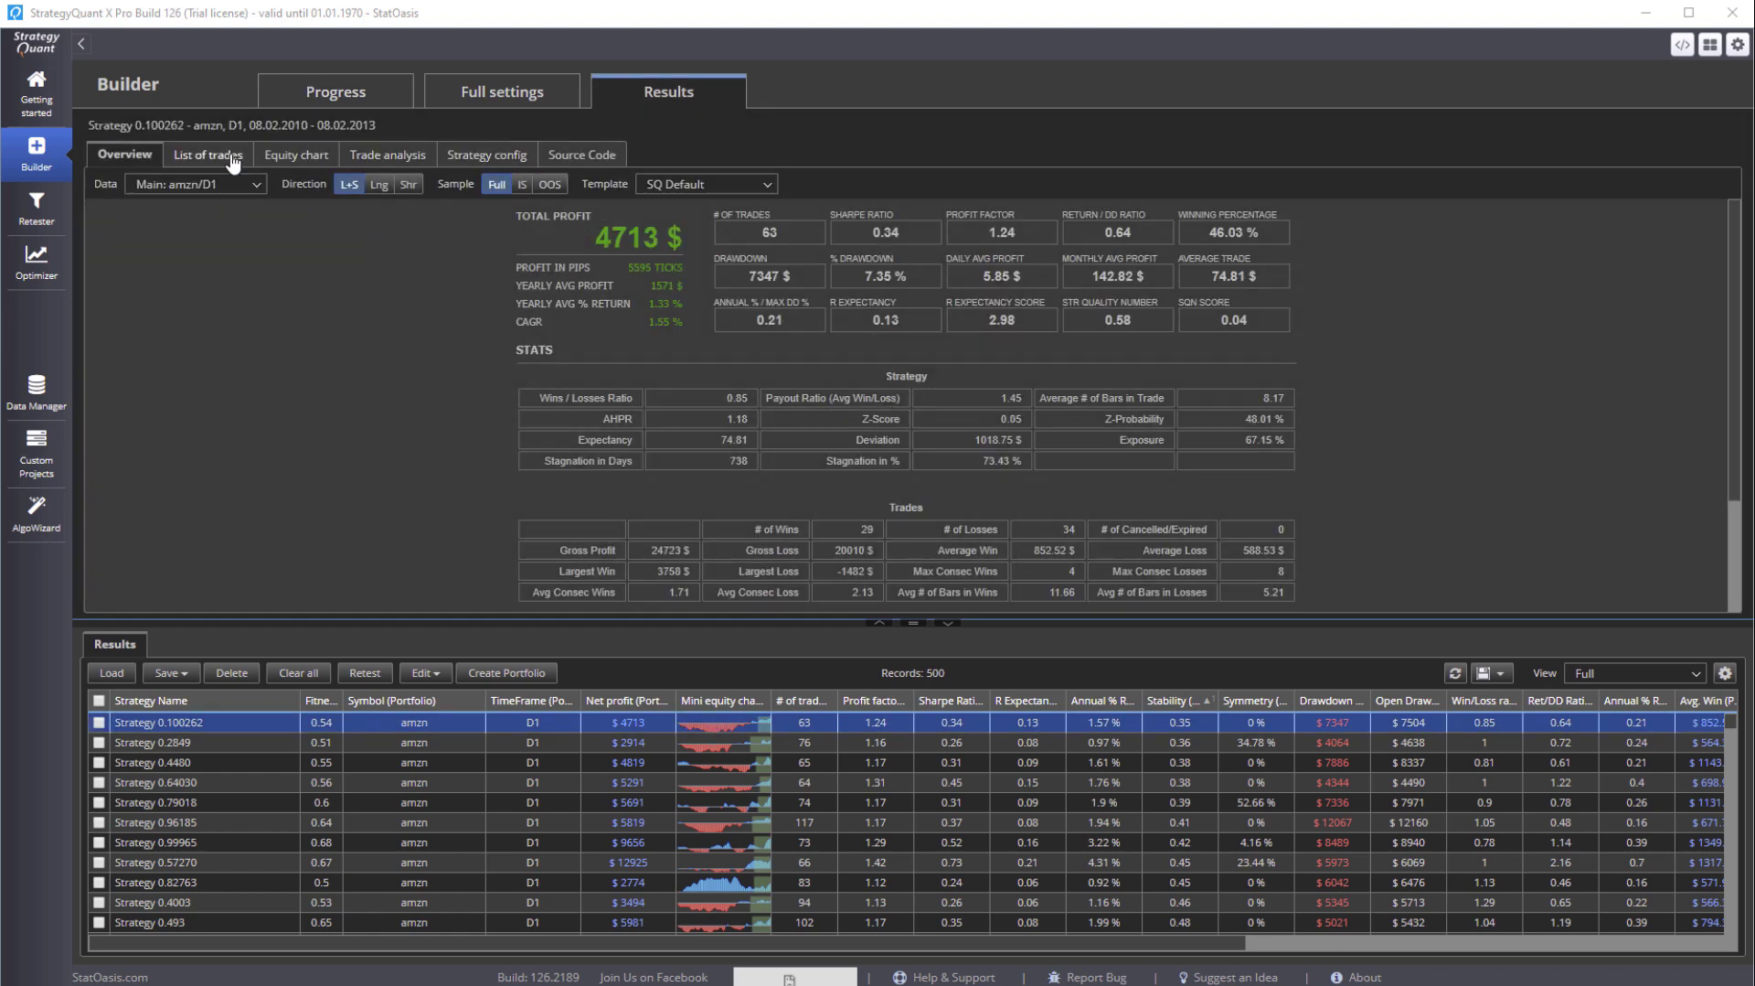
left_click(293, 157)
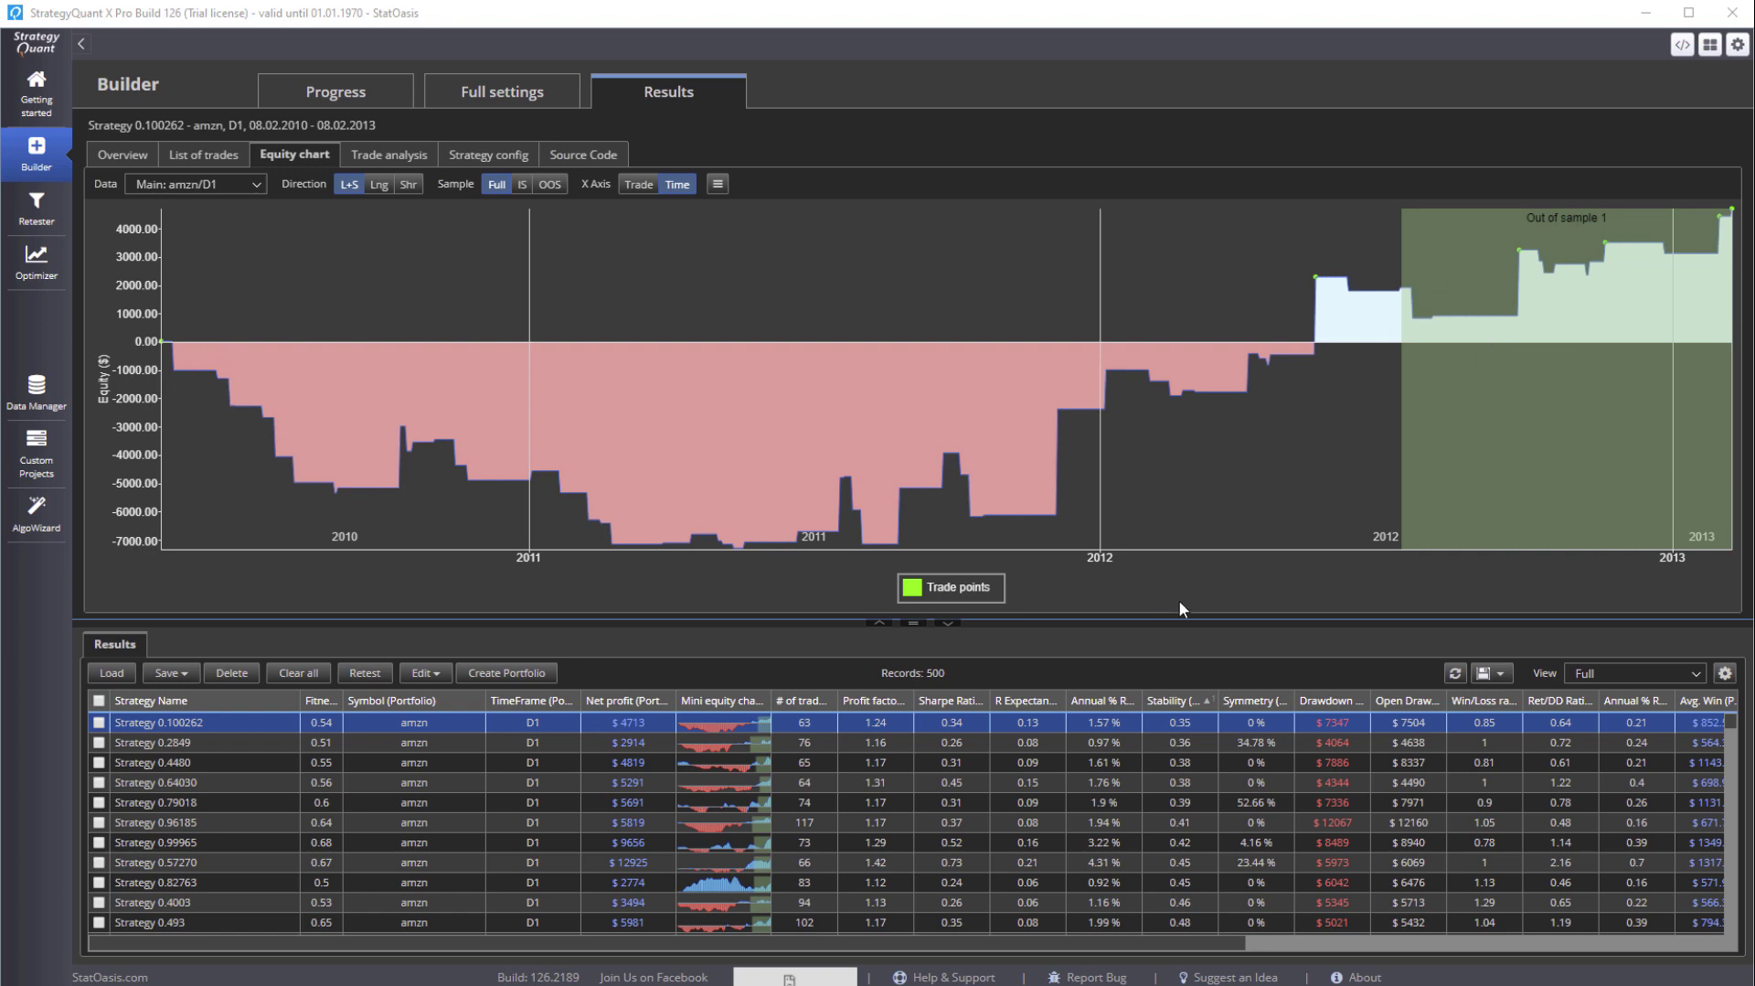
left_click(1177, 700)
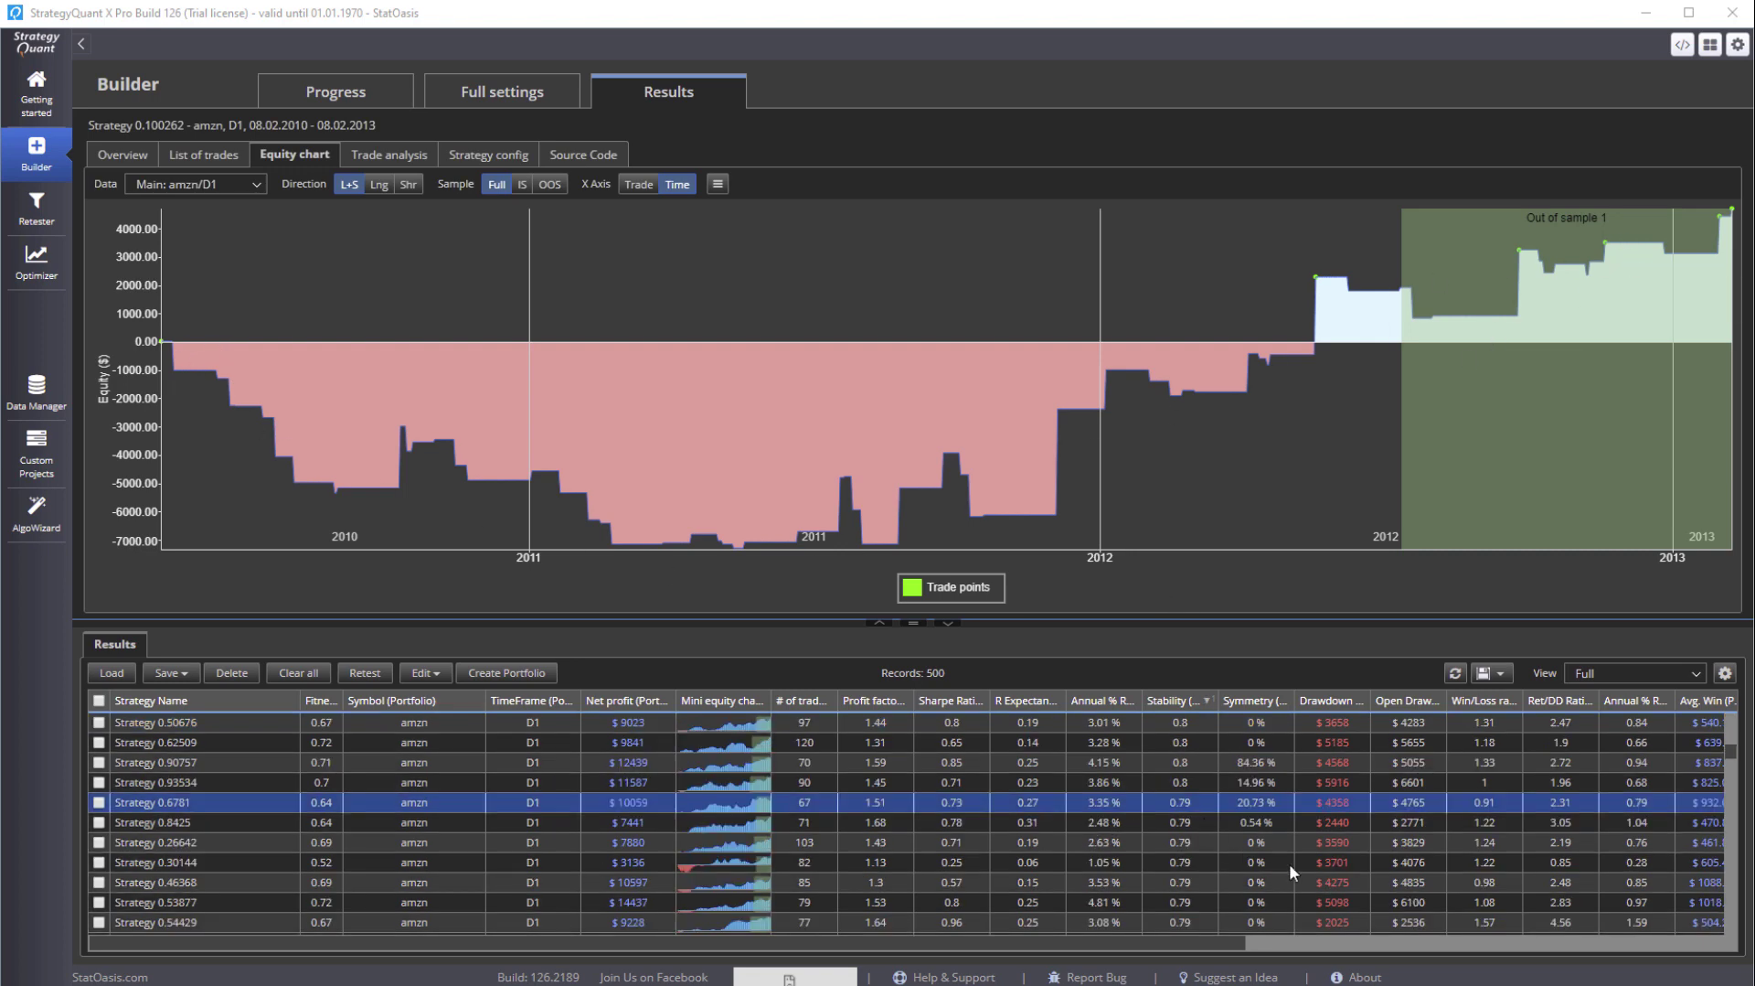
left_click_drag(1731, 754, 1730, 951)
Select the 427 least stable strategies down to the bottom and delete them
left_click(232, 918, "shift")
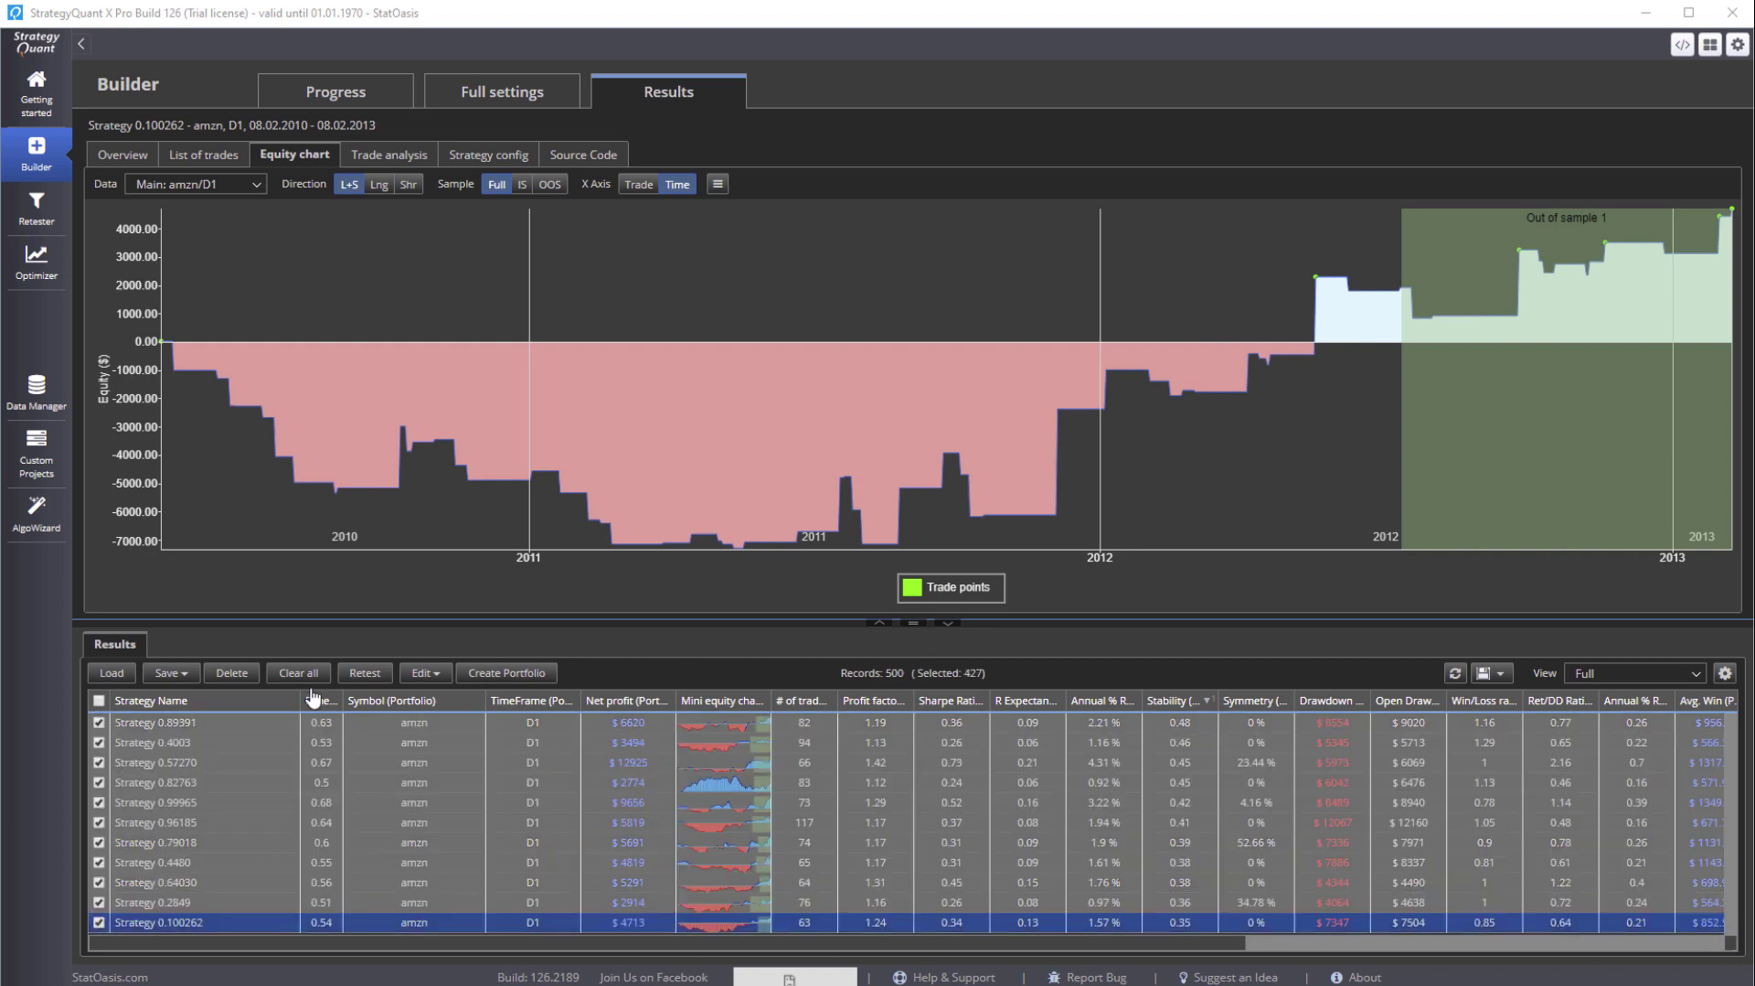
left_click(231, 674)
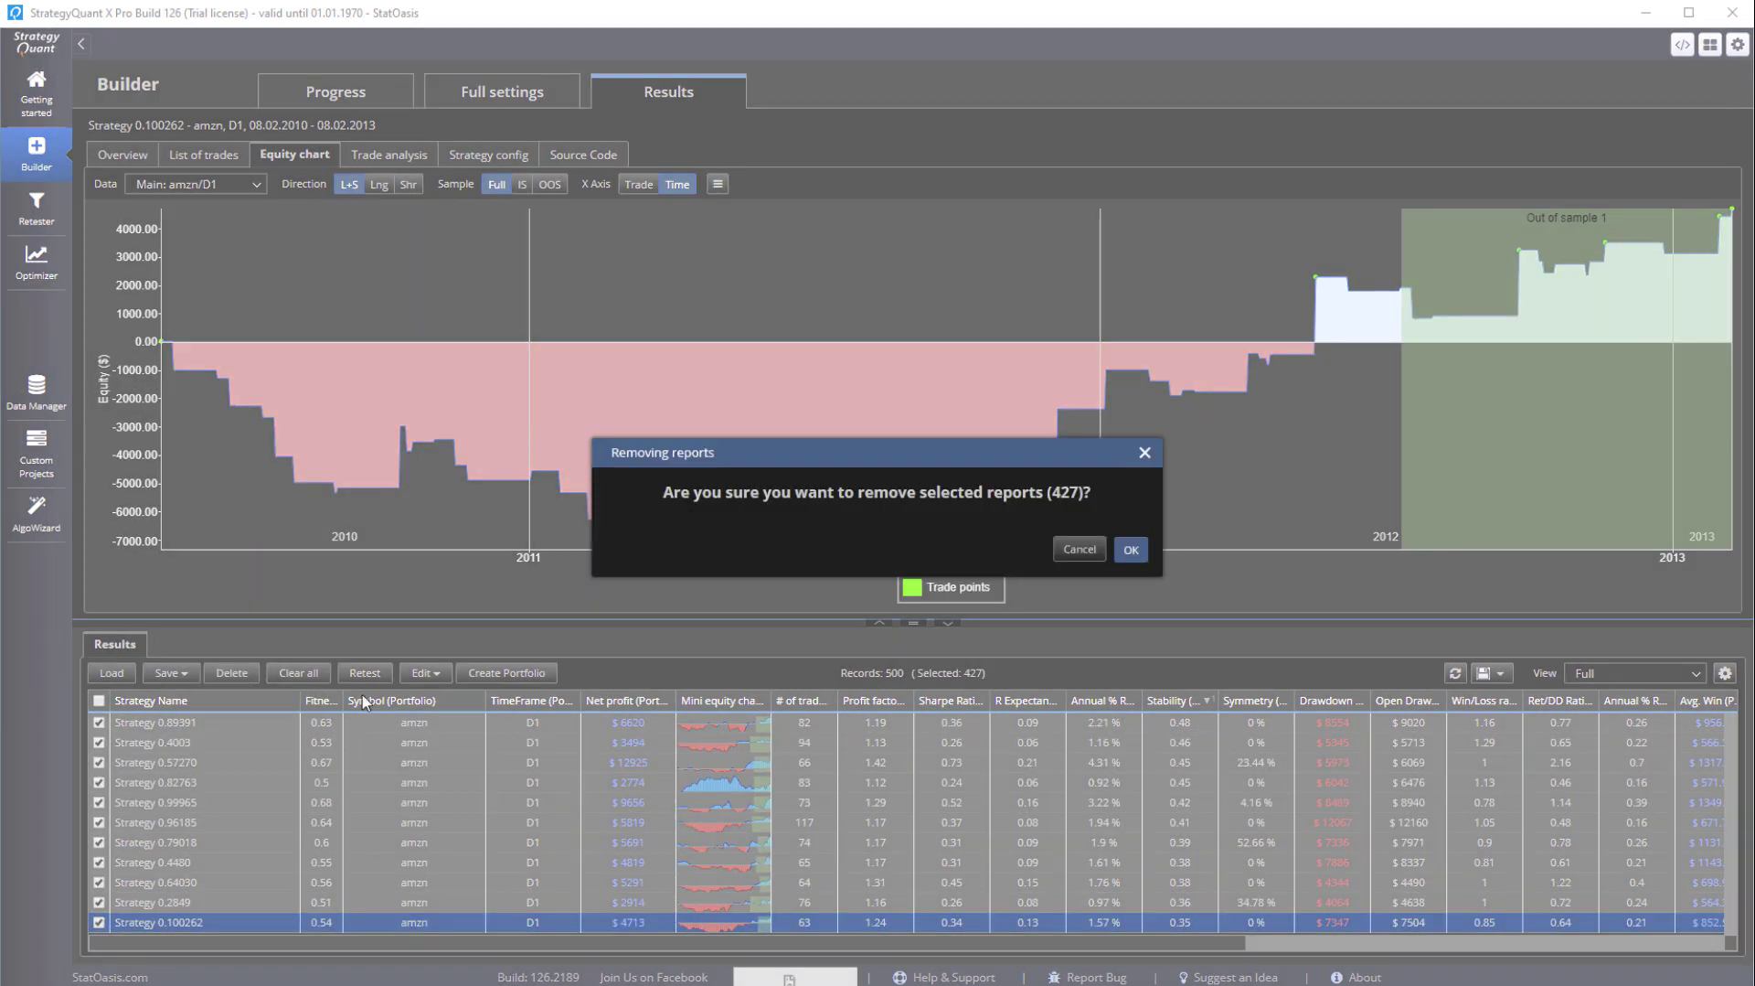
left_click(1131, 551)
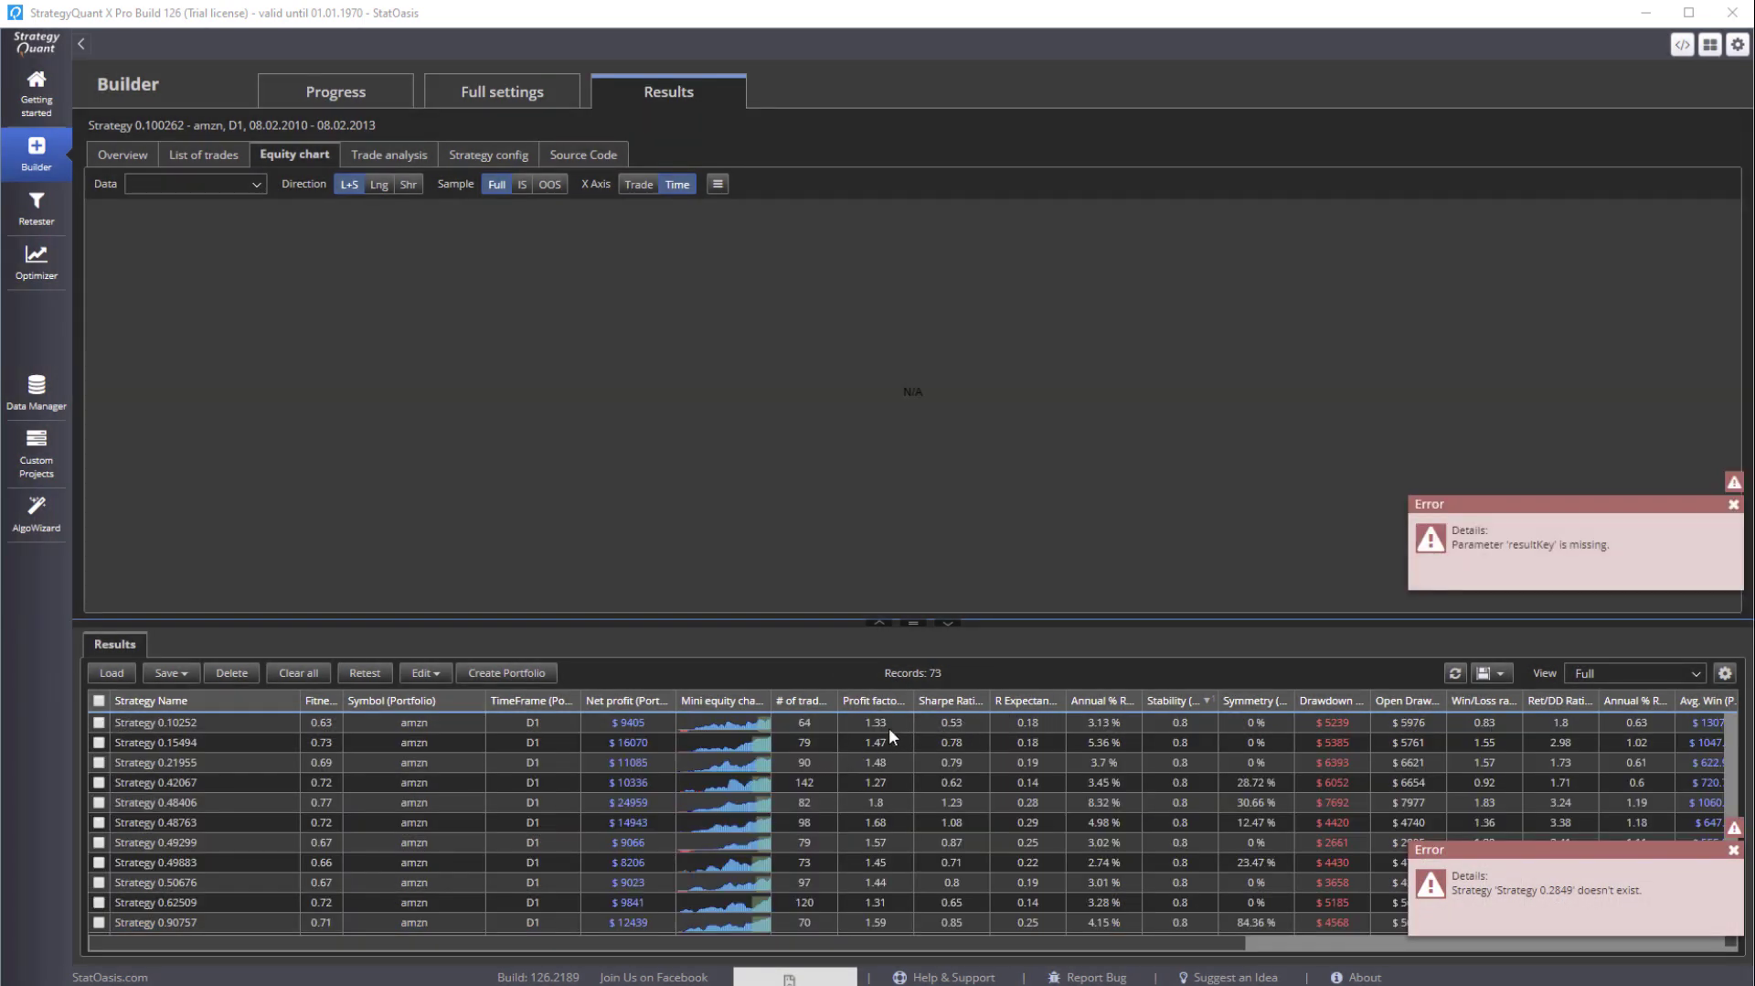
Review the 73 remaining strategies, including Strategy 0.49308's equity curve, topping out at Stability 0.91
scroll(860, 727, "up", 3)
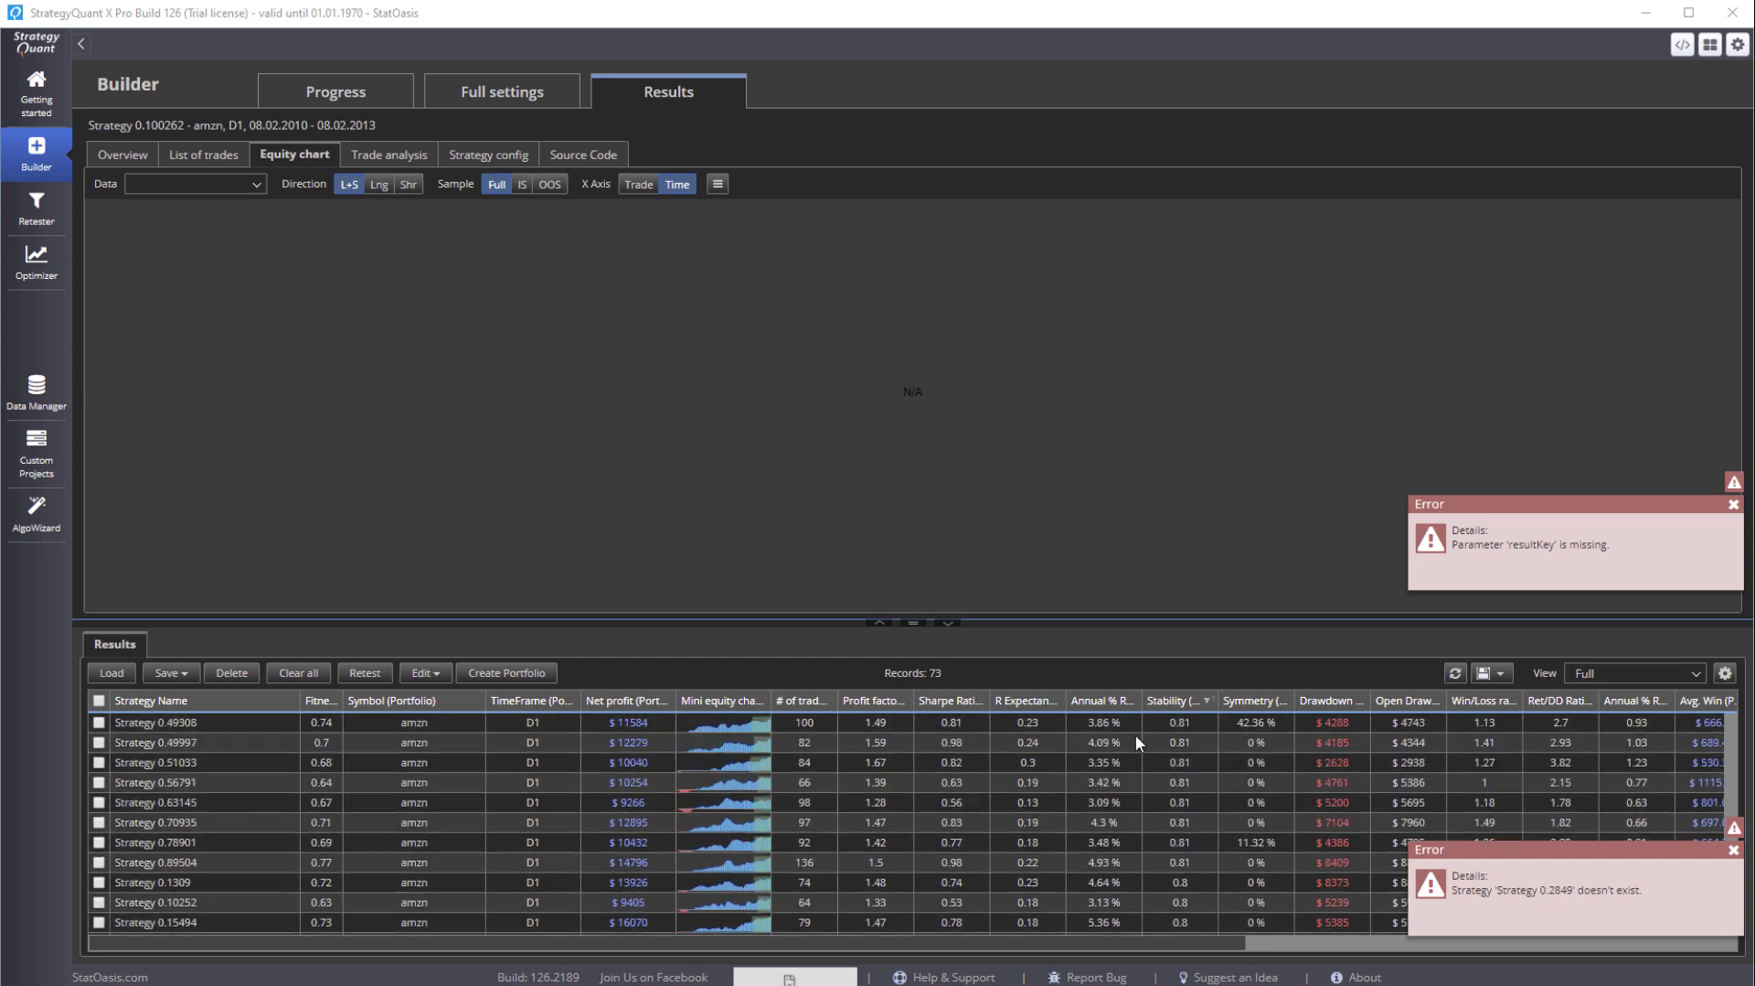
left_click(710, 726)
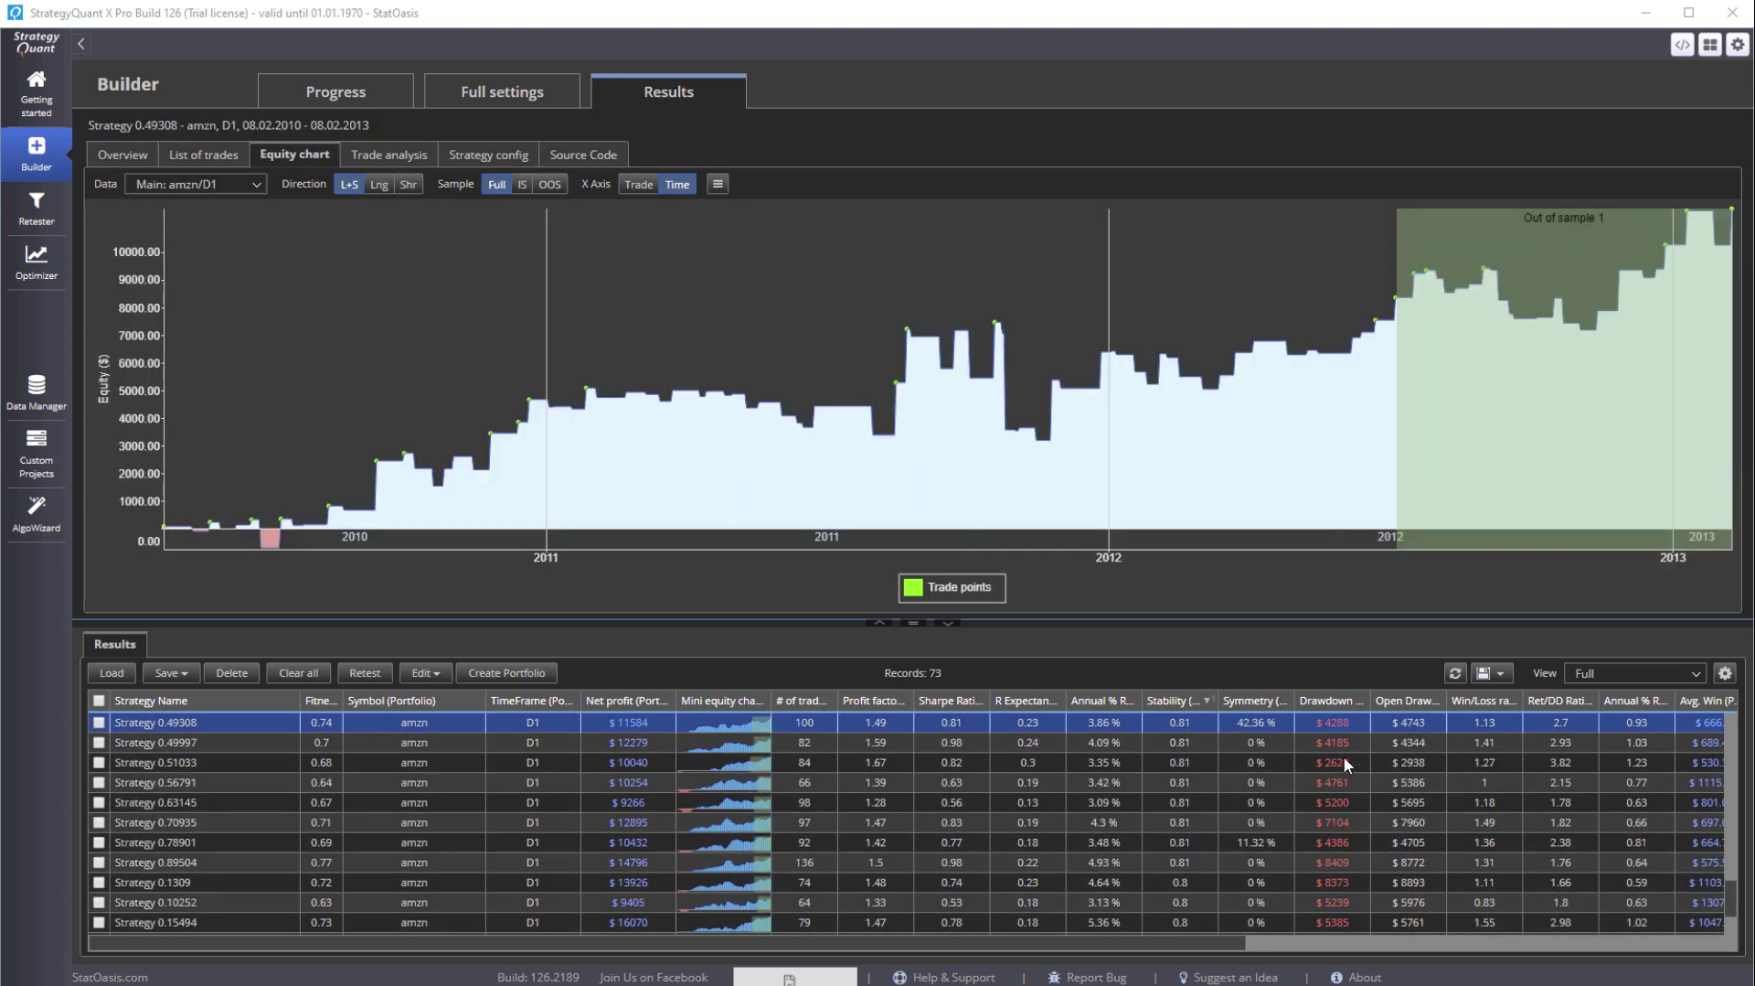
scroll(1210, 788, "up", 1)
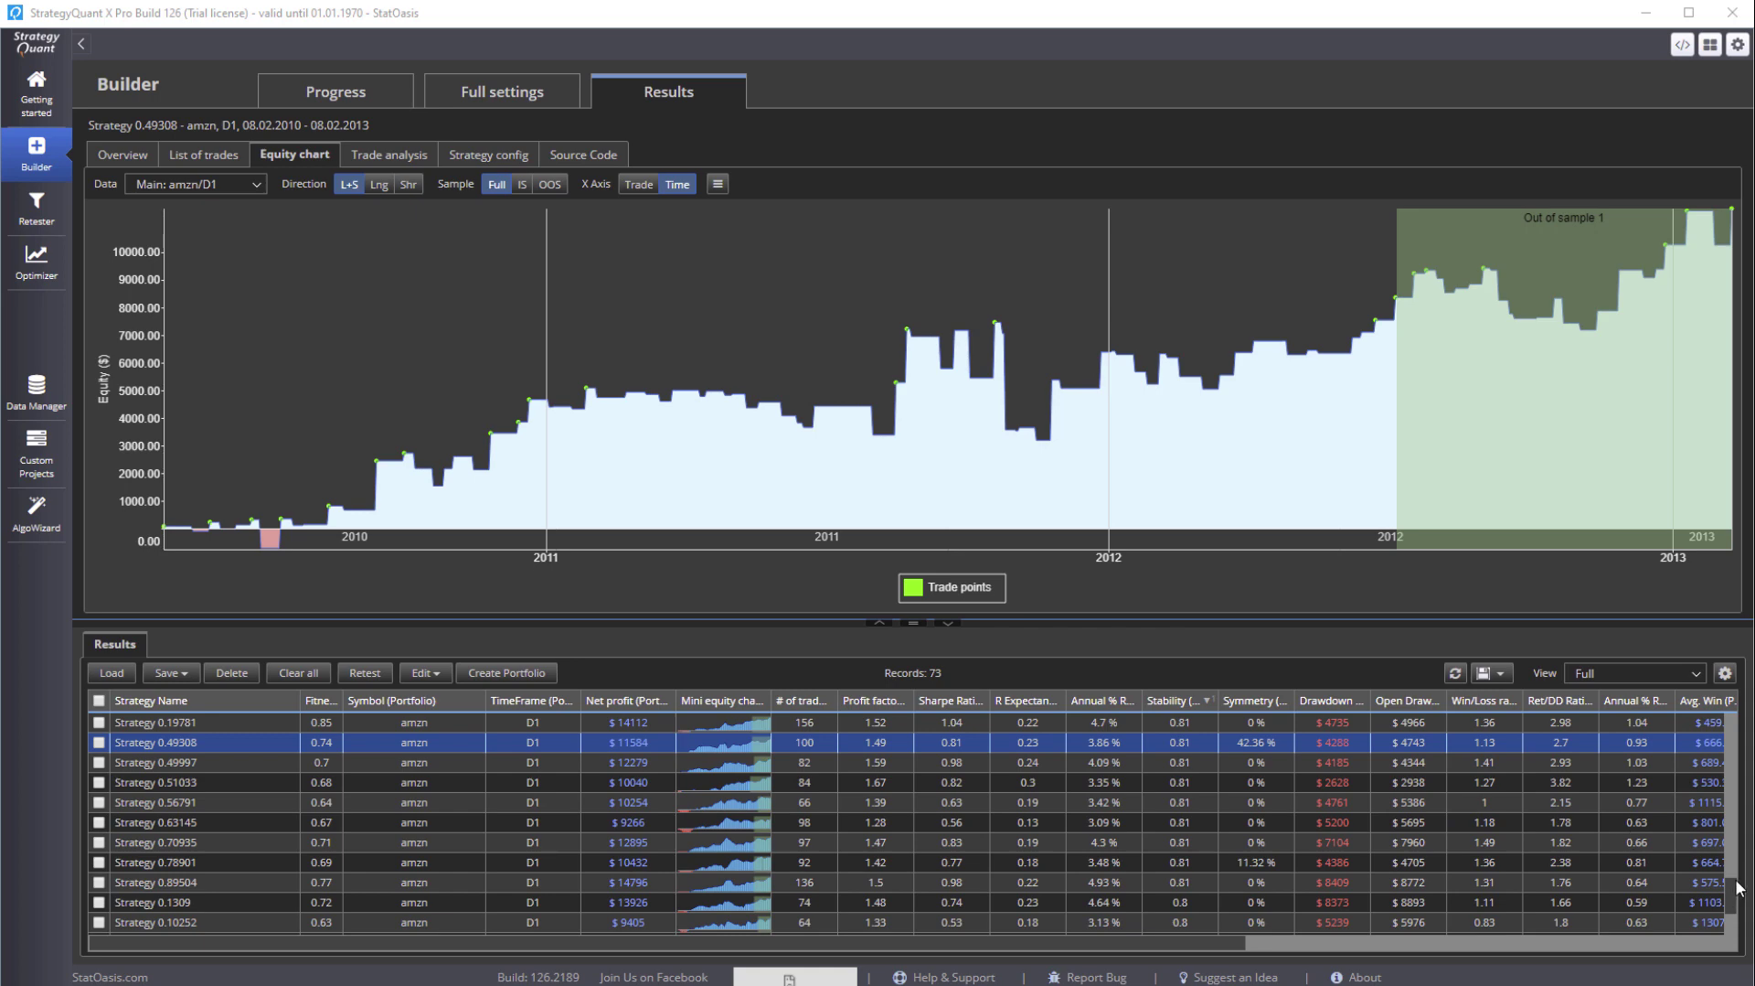
scroll(1740, 870, "up", 5)
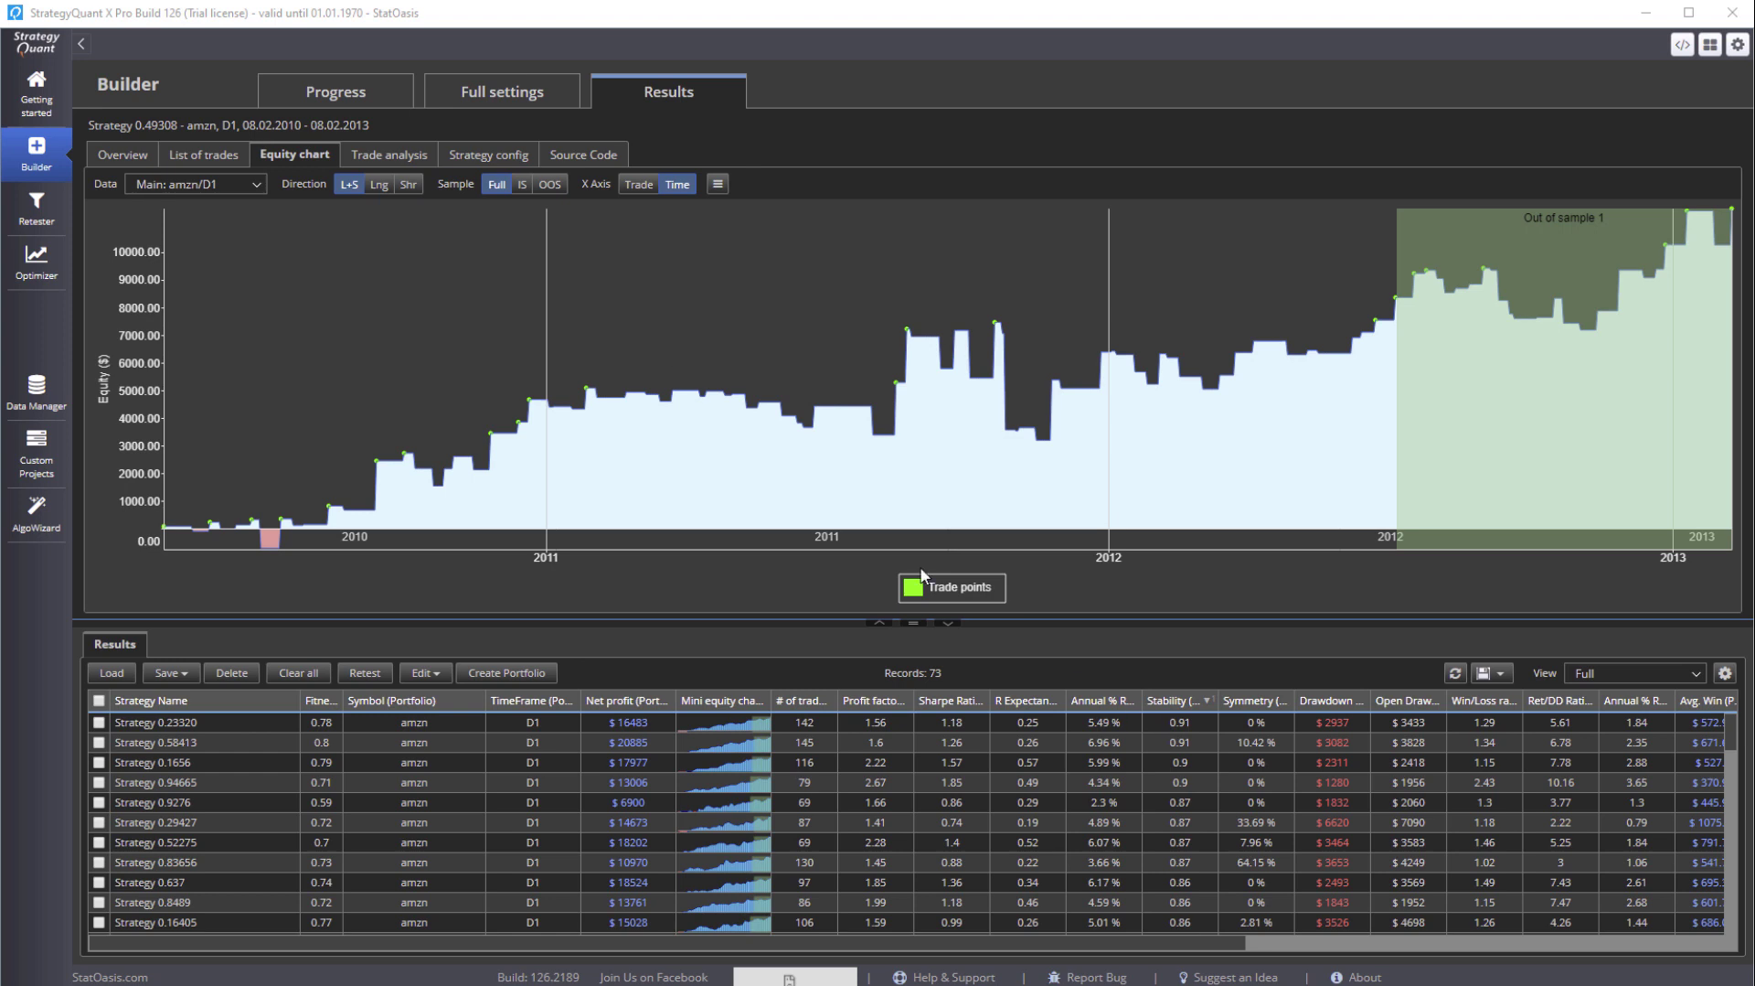
Add a Stability condition to the Ranking custom filters
left_click(491, 96)
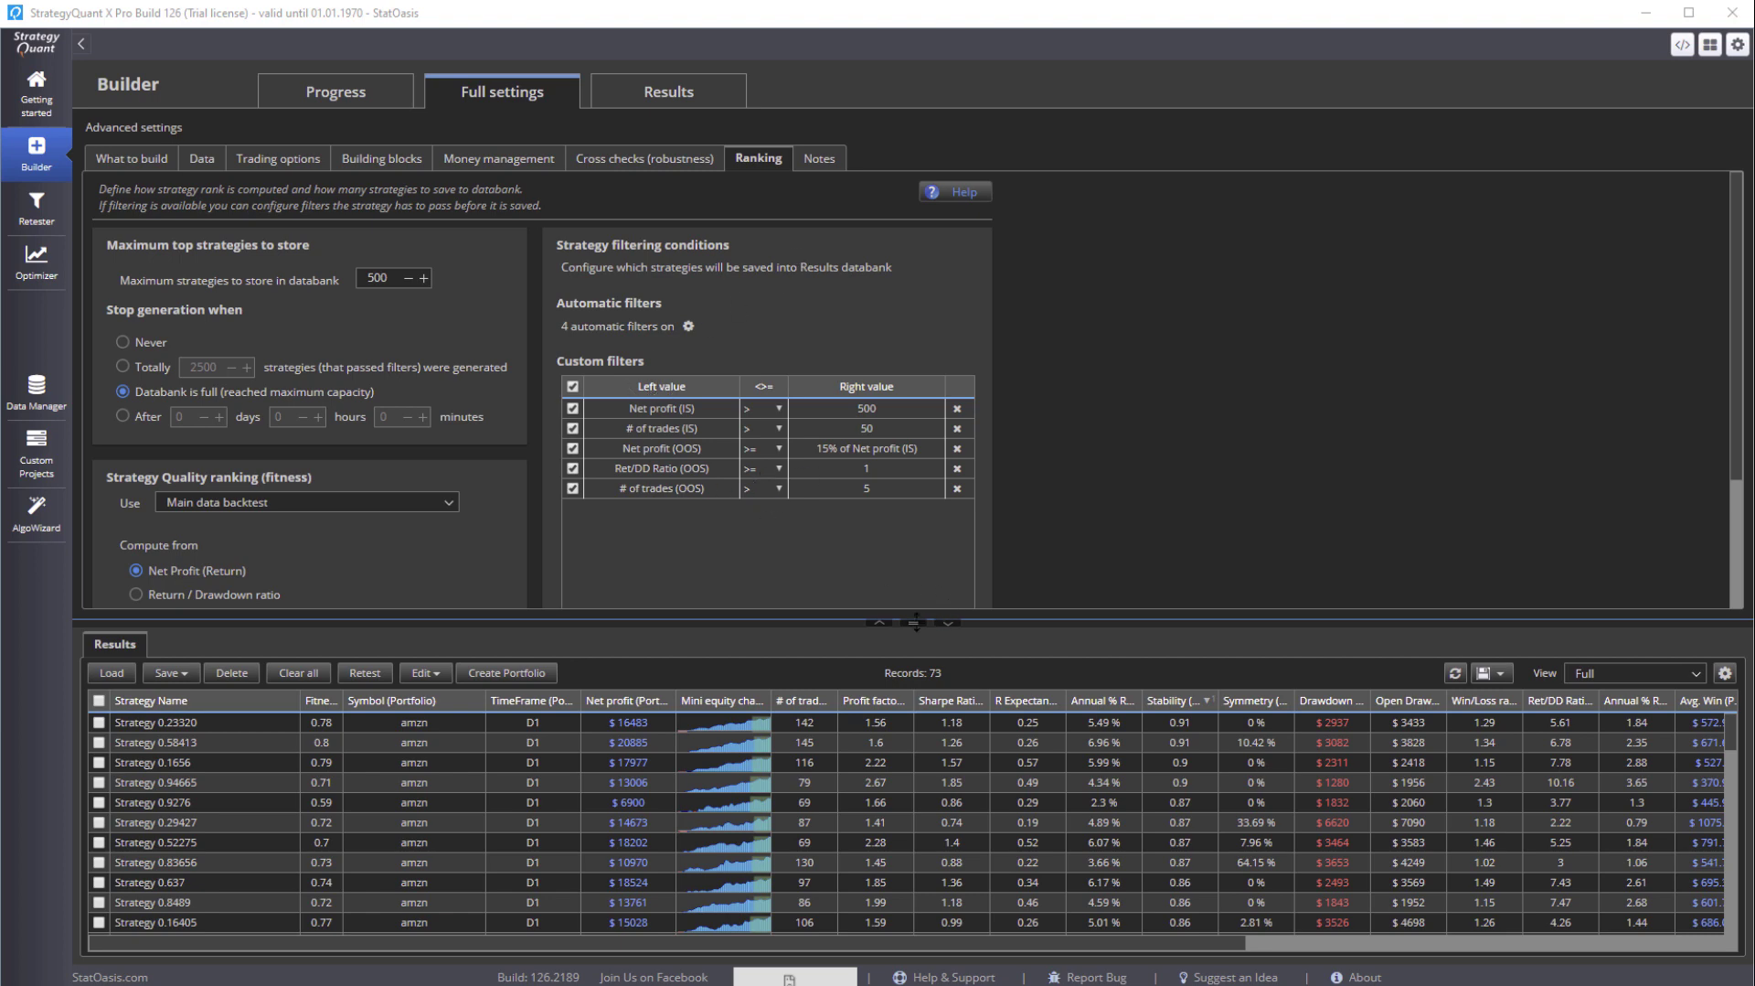
left_click_drag(915, 620, 915, 727)
left_click(776, 688)
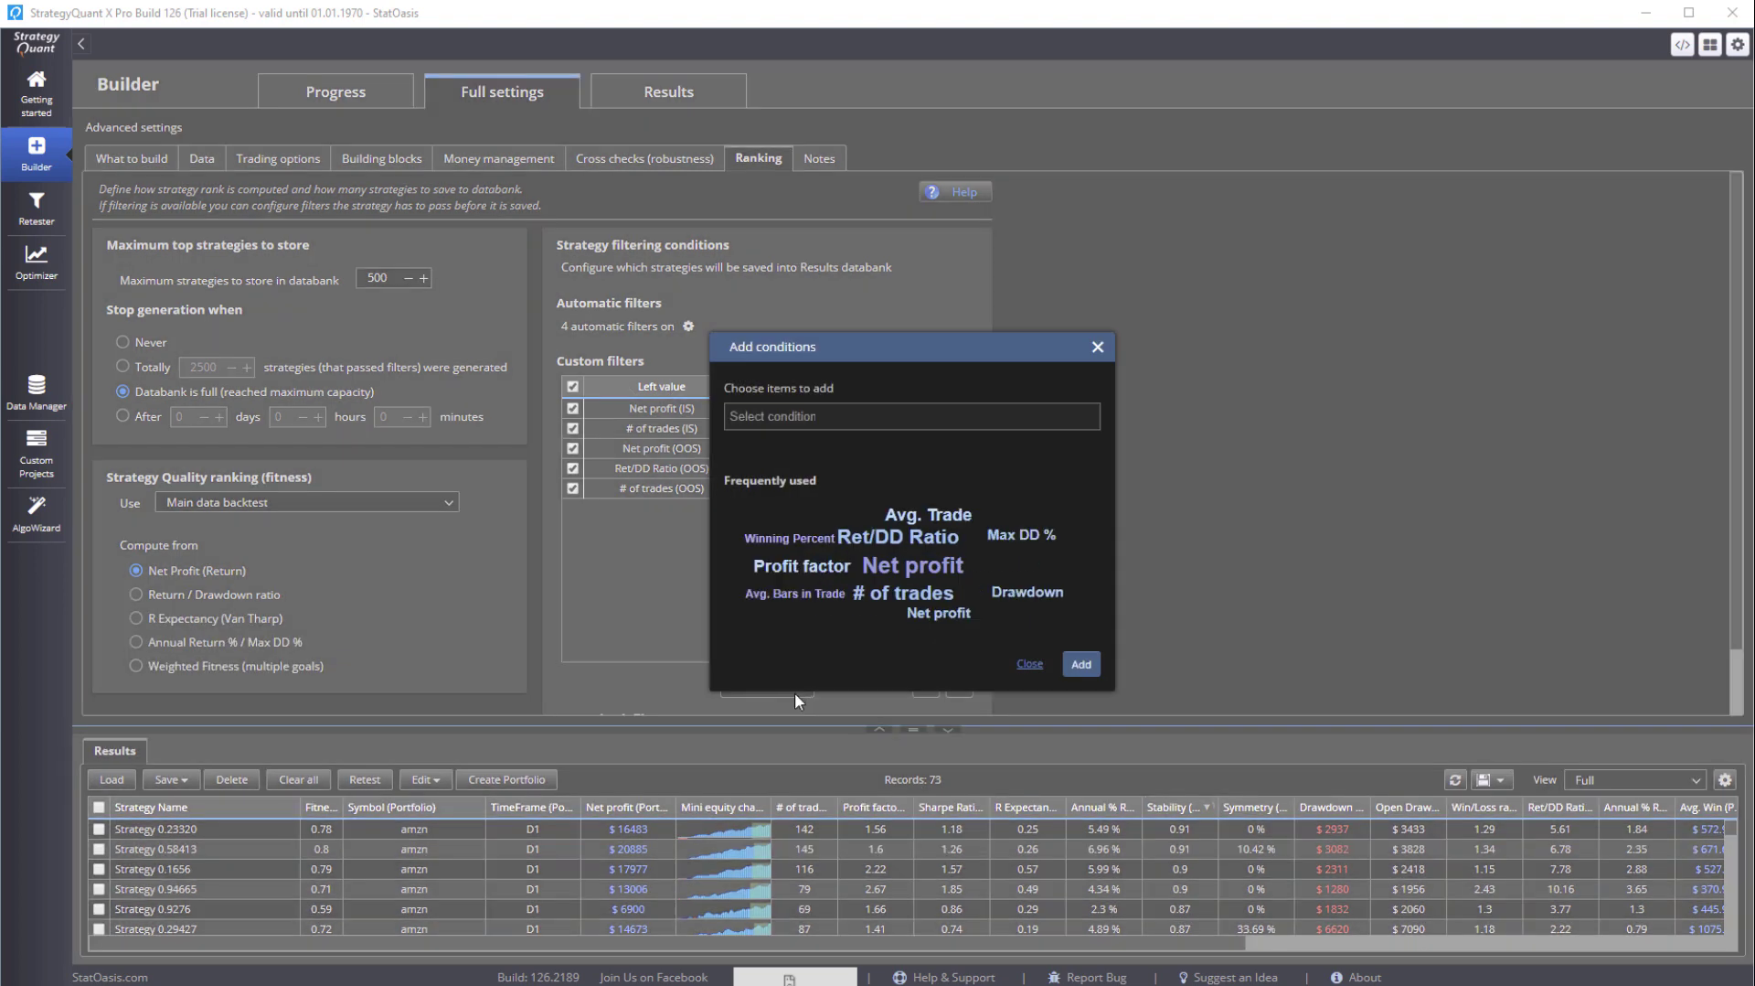
left_click(800, 417)
type("stab")
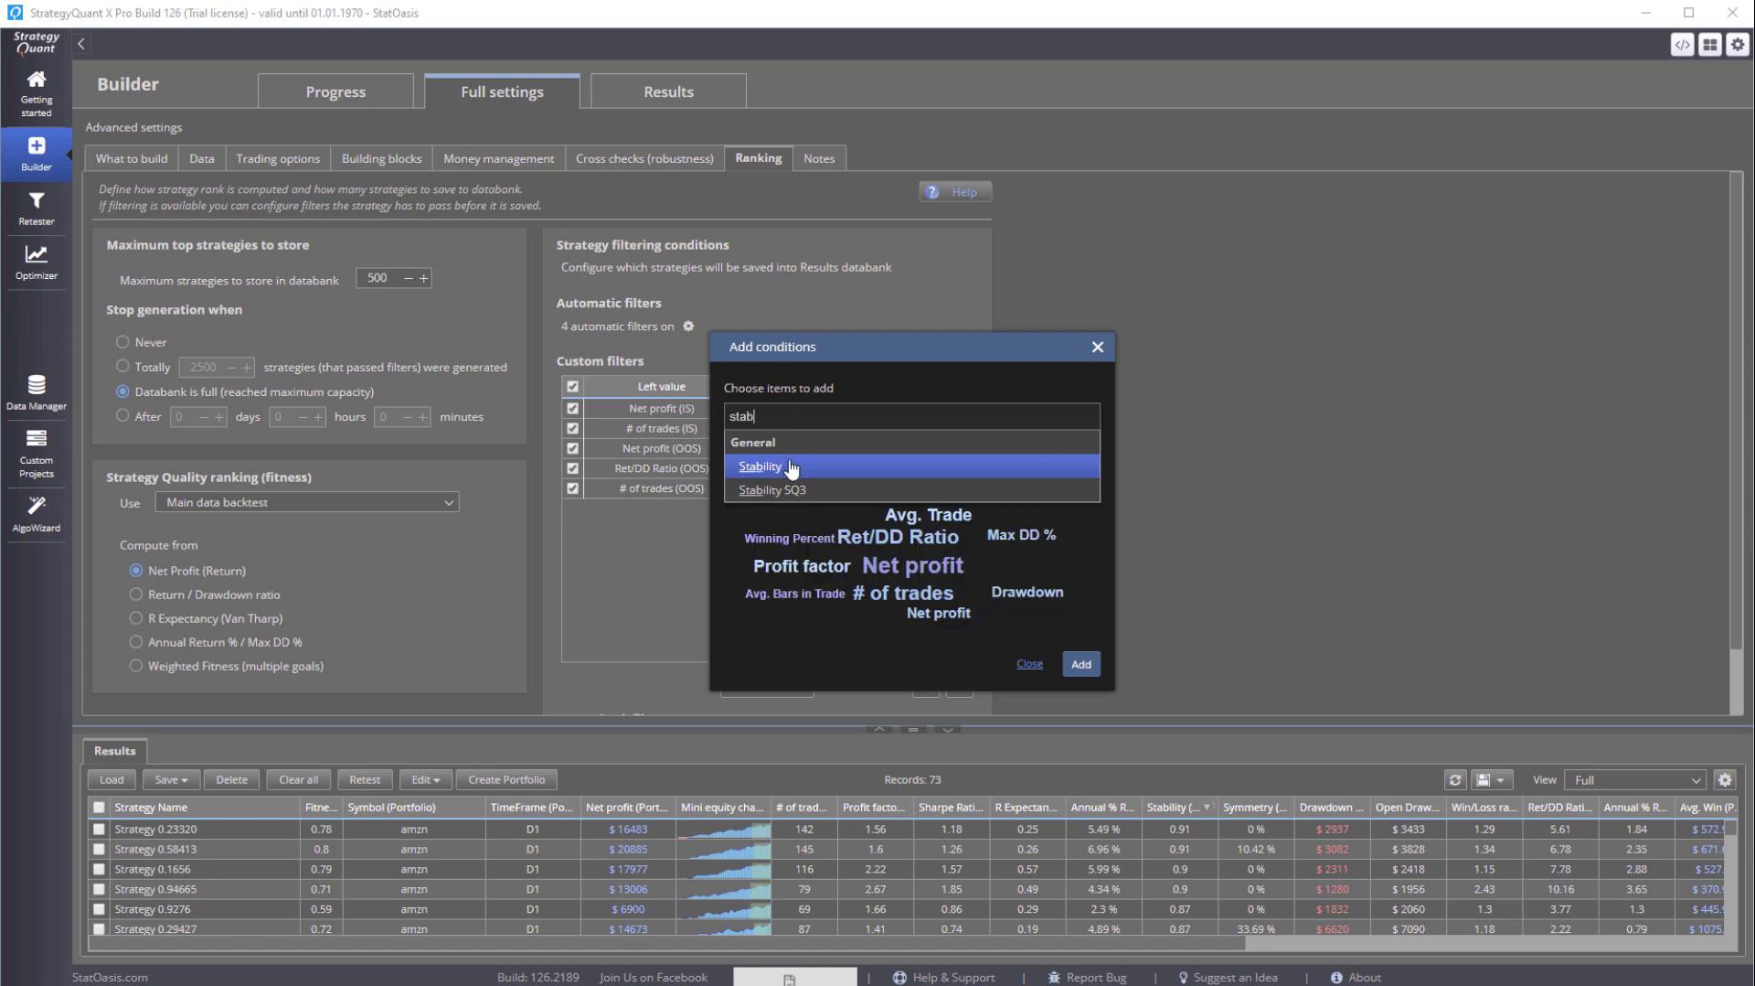
left_click(791, 468)
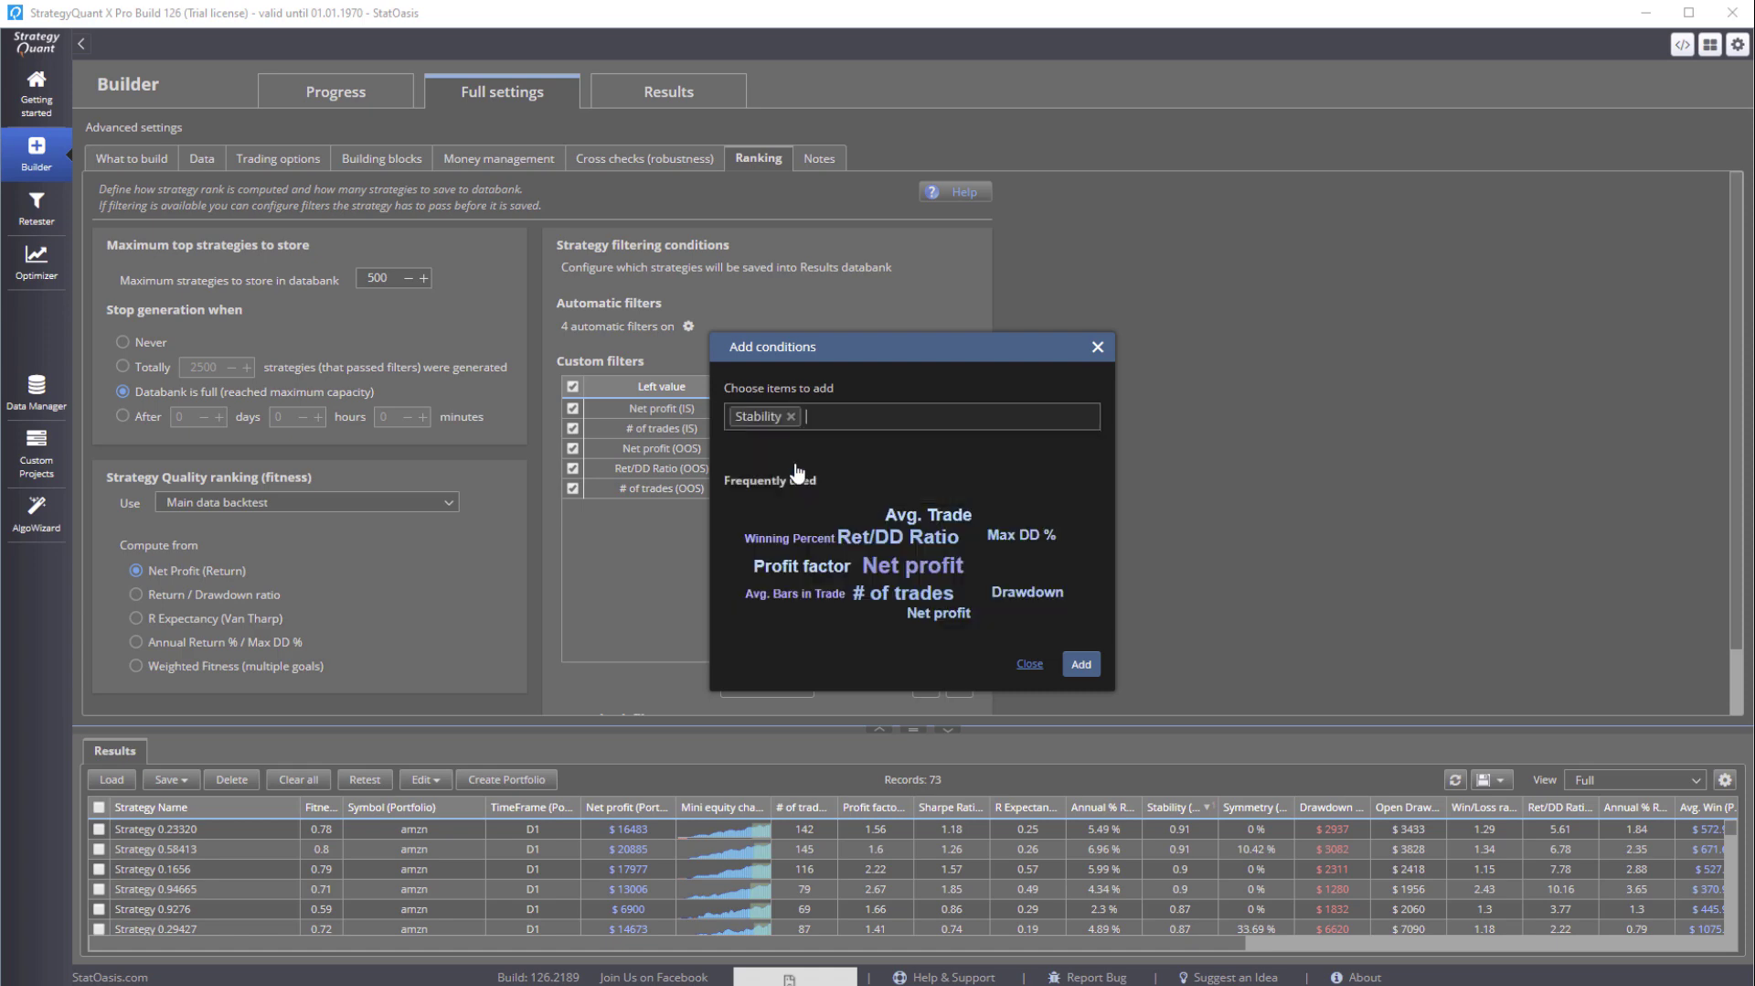
left_click(1084, 668)
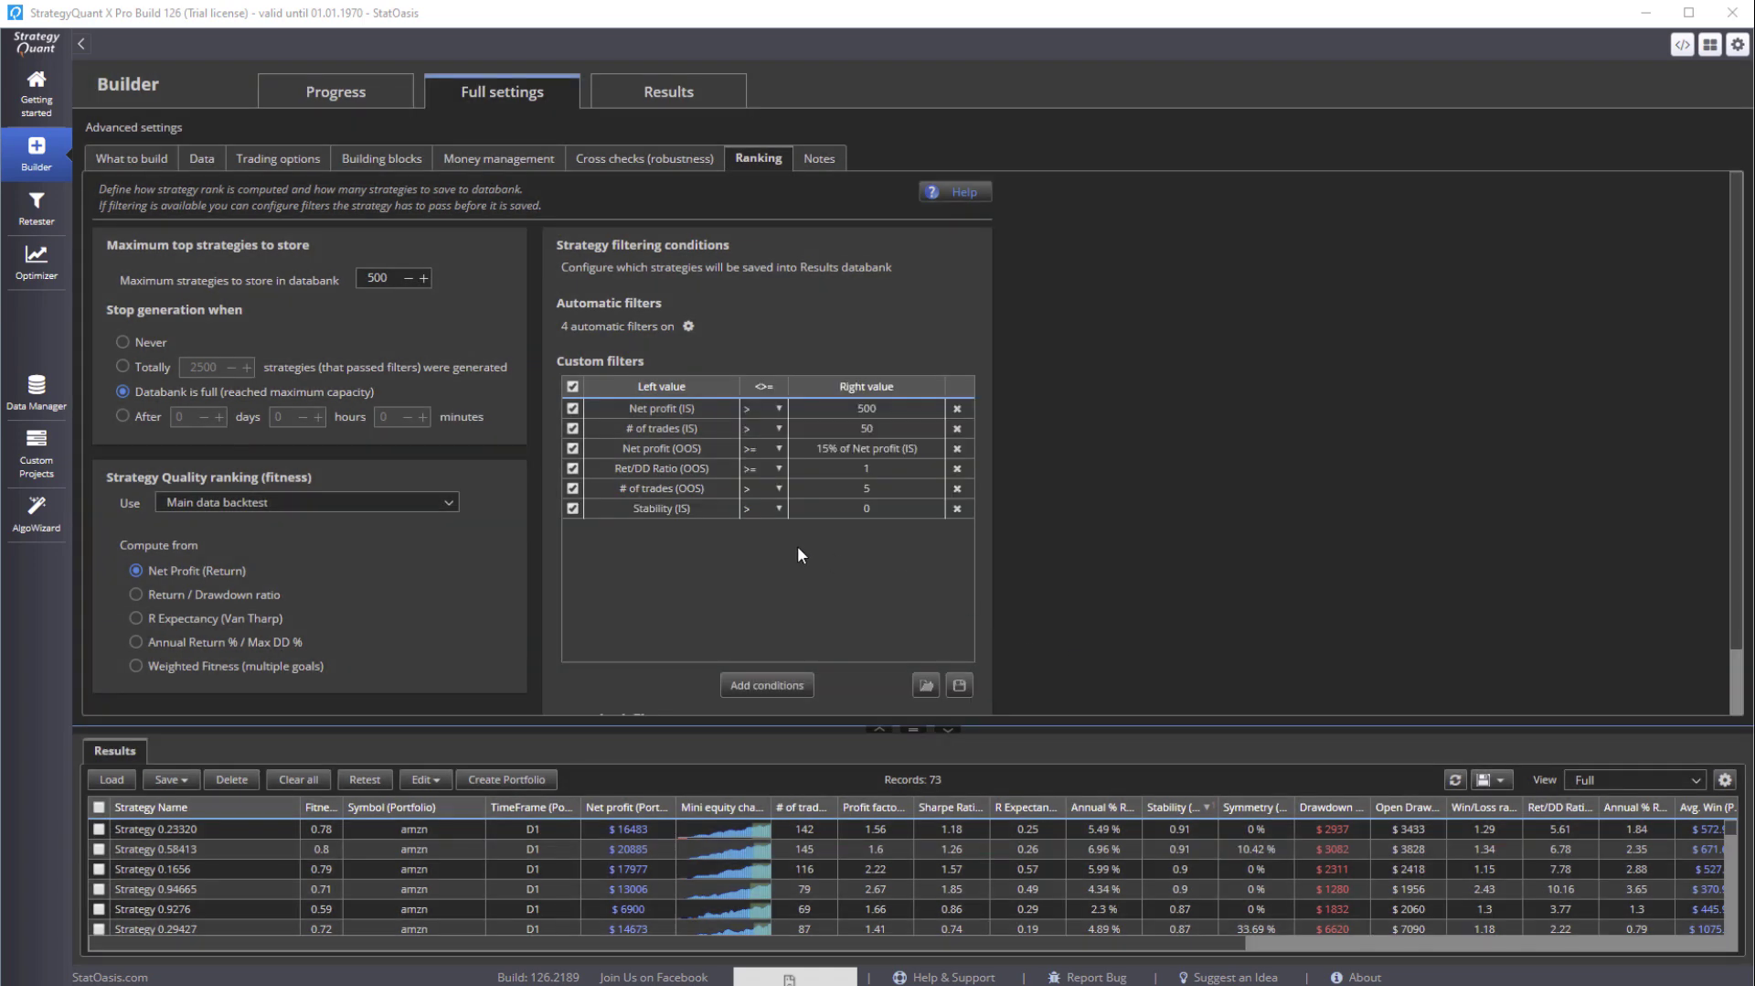
Set the Stability filter to the full sample with a >= 0.8 threshold
double_click(698, 508)
left_click(954, 451)
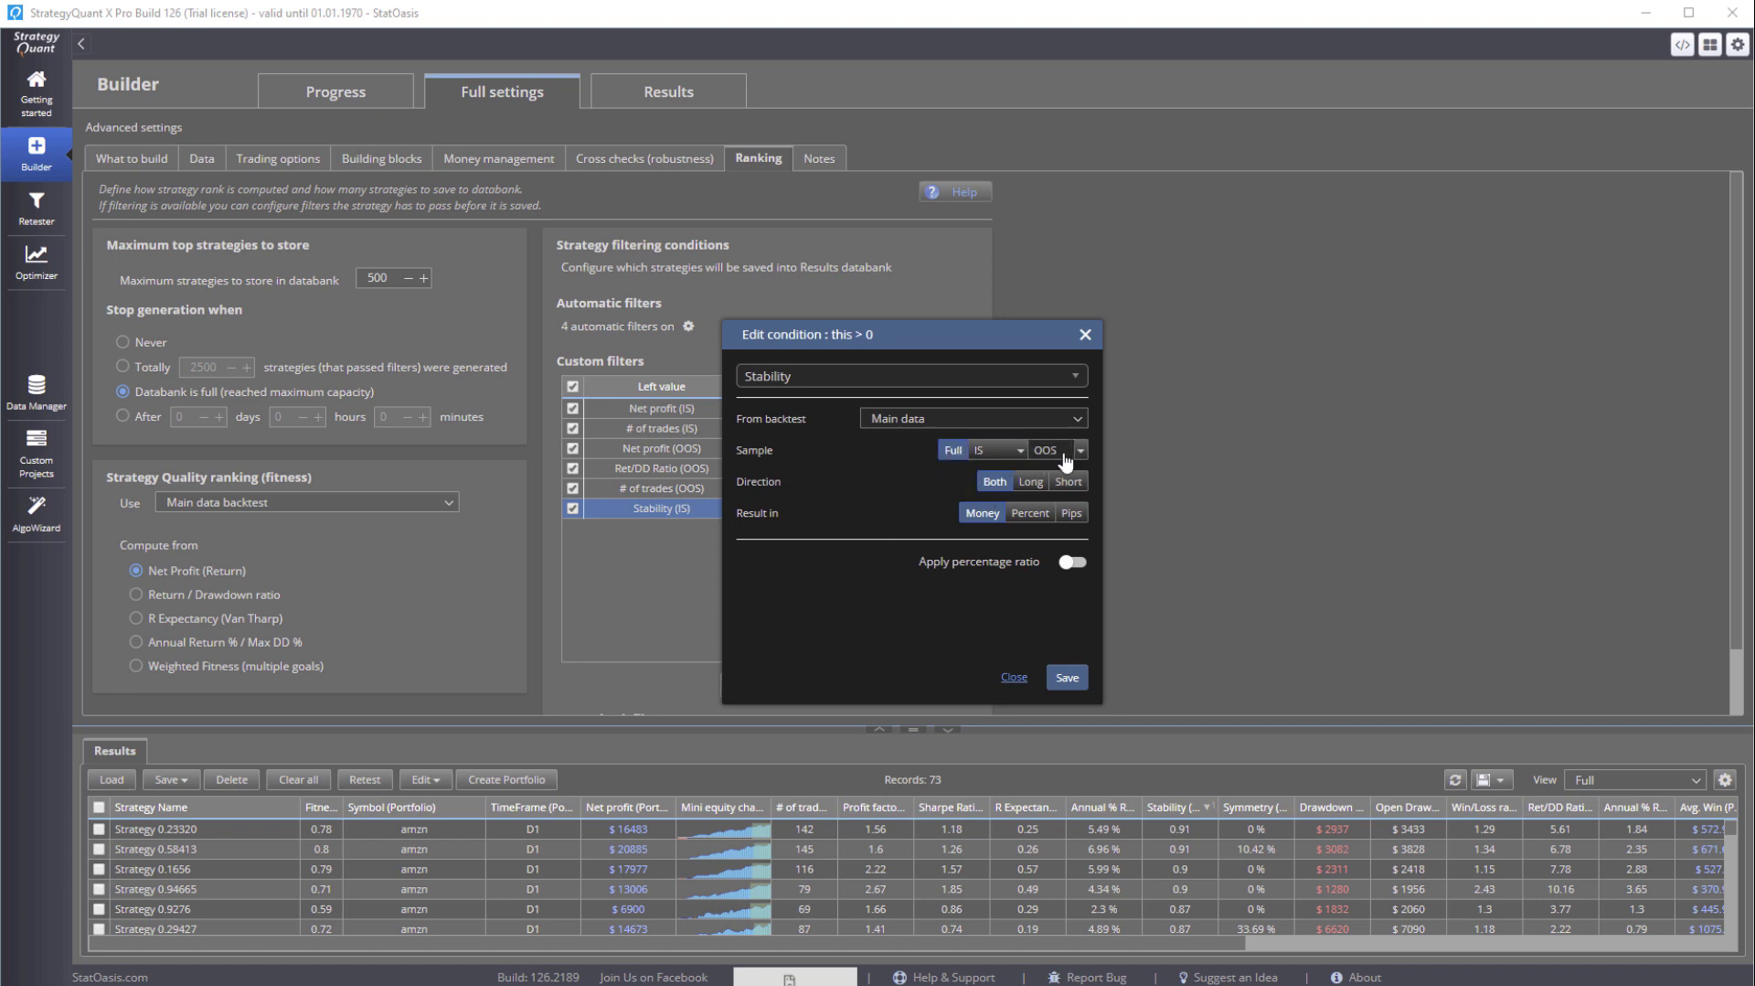
left_click(1067, 677)
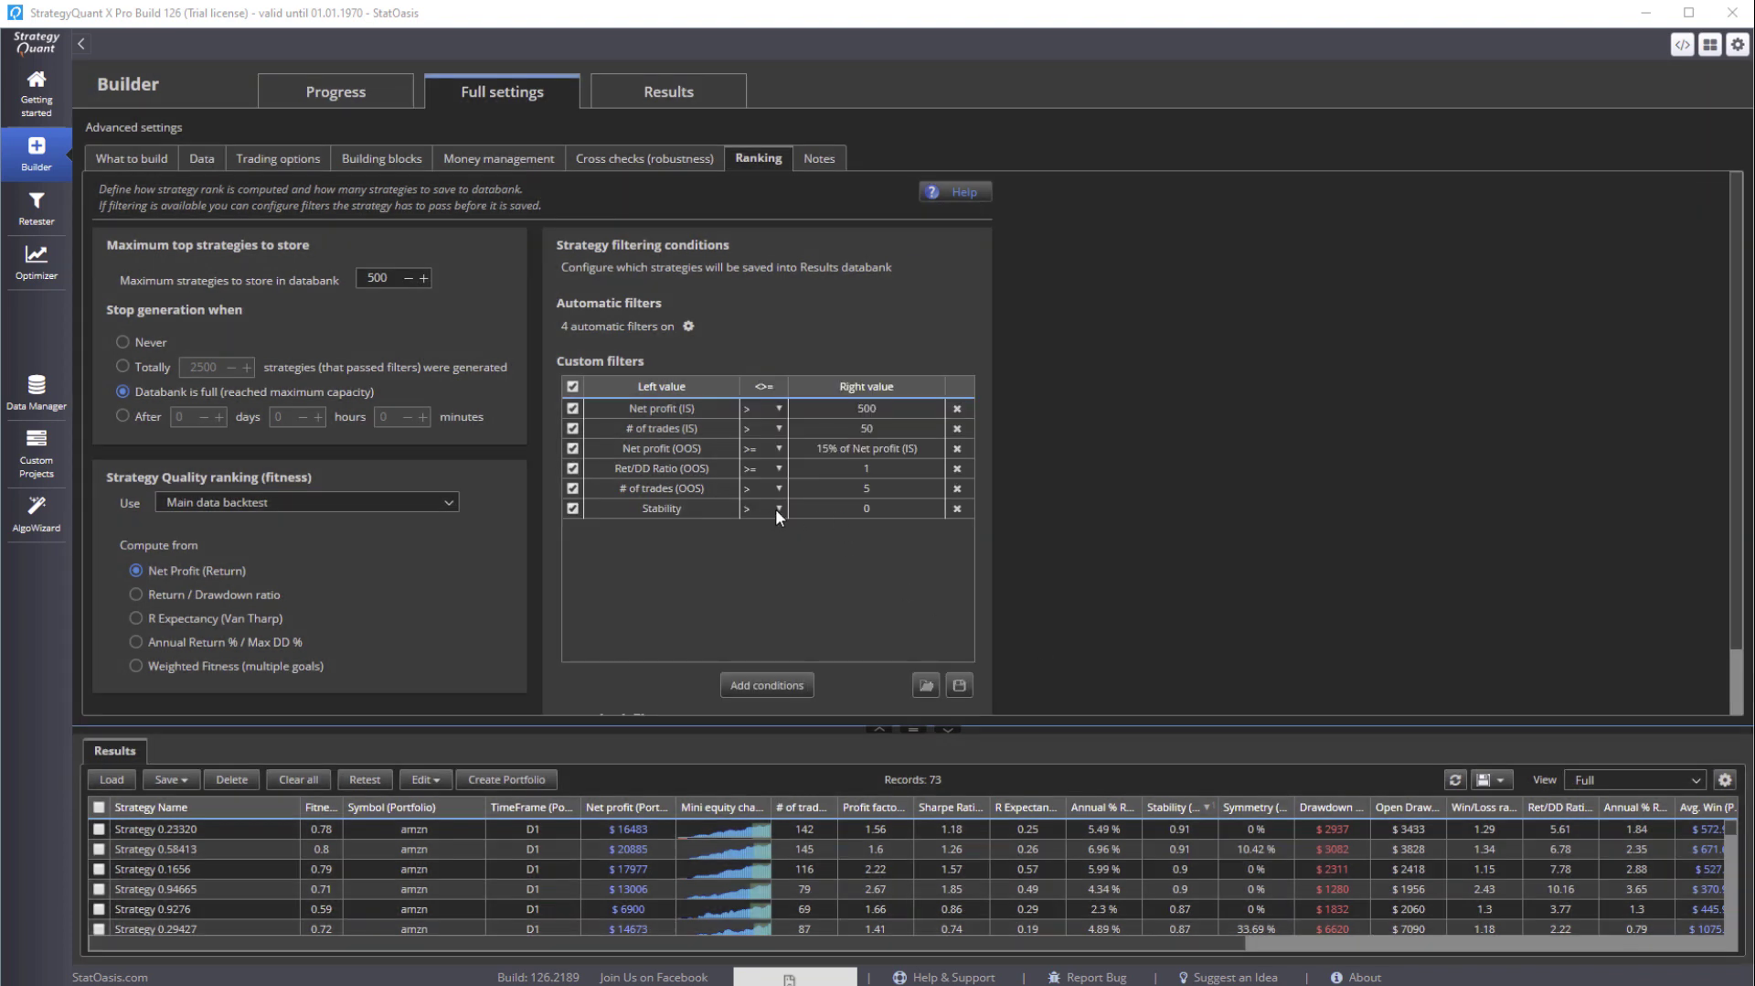
double_click(853, 509)
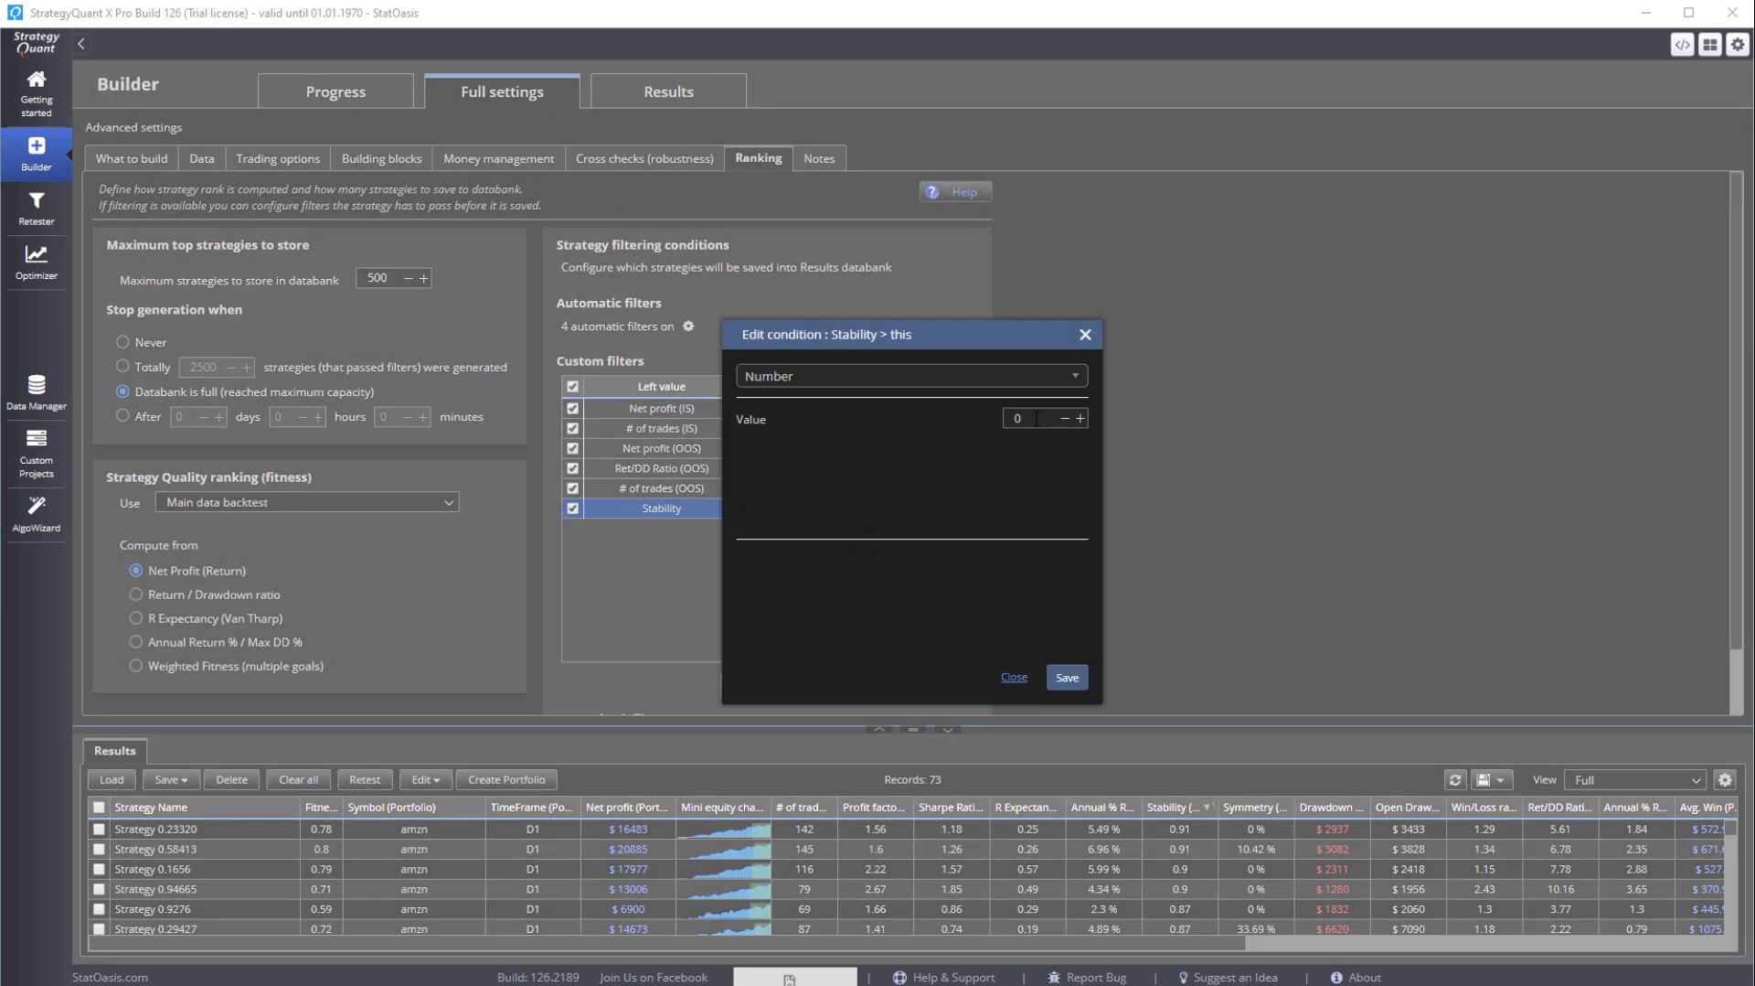
type(".8")
left_click(1067, 676)
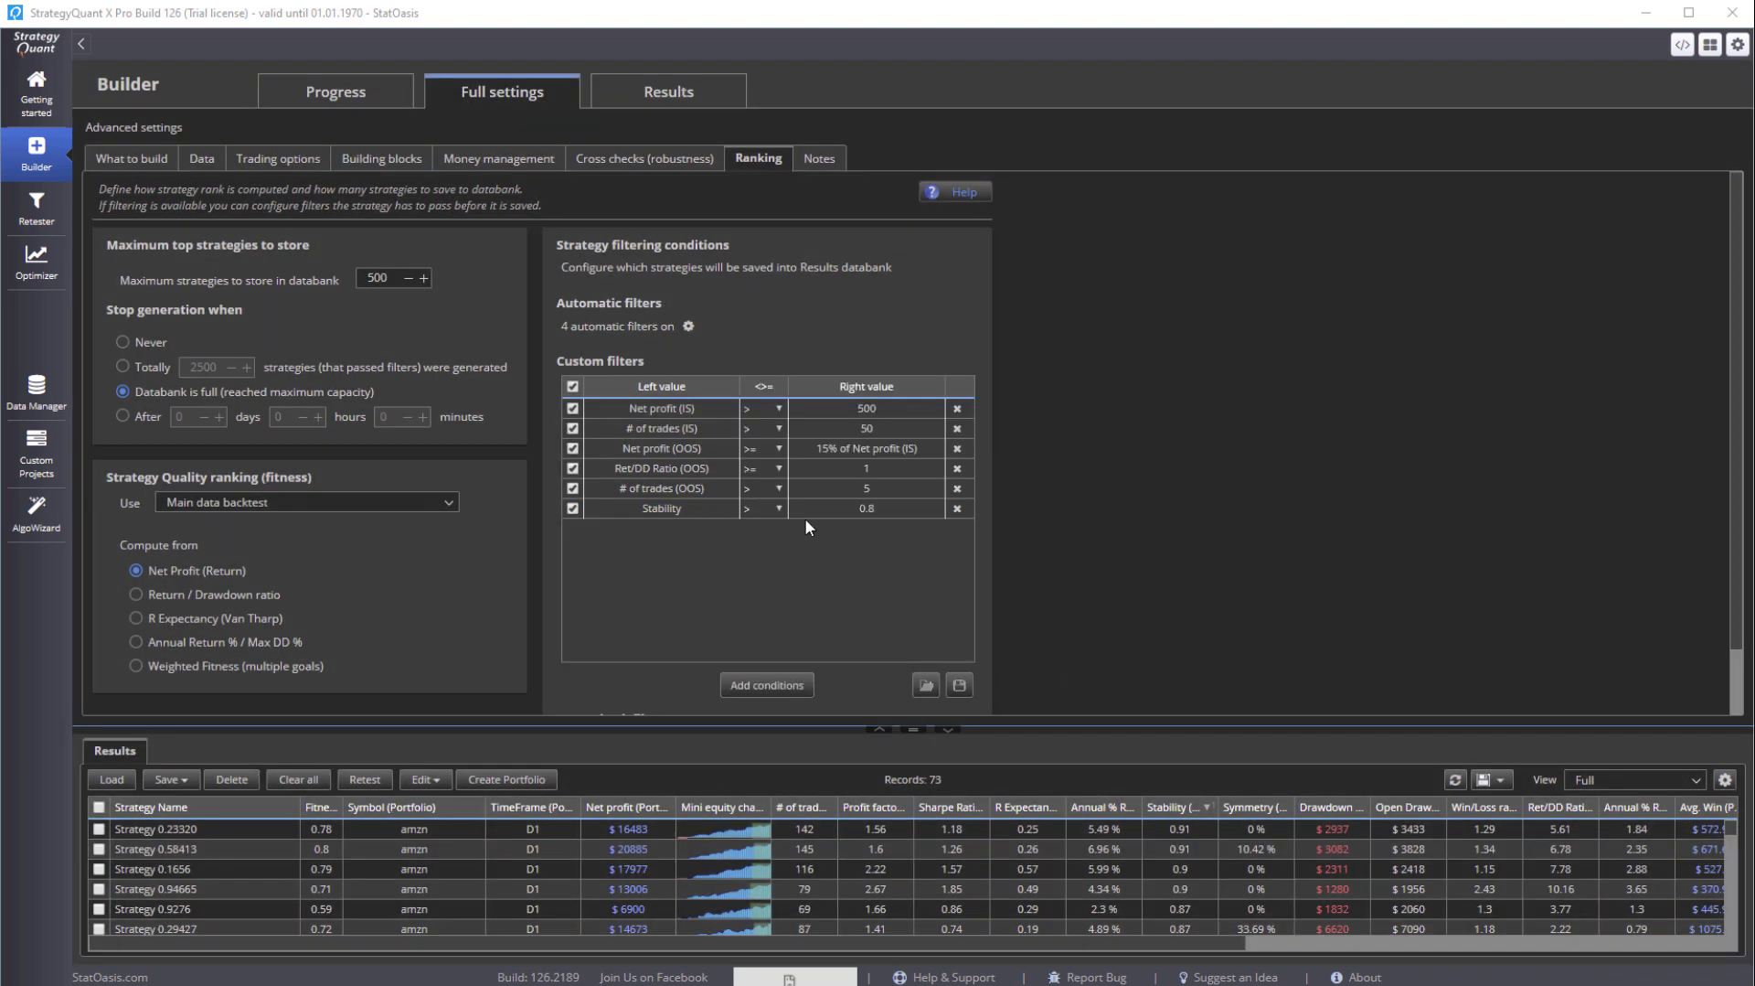
left_click(777, 508)
Scroll the filtered results and open a strategy's overview showing 55.05% winners and 2187 $ drawdown
scroll(757, 884, "down", 4)
scroll(757, 884, "down", 1)
double_click(718, 871)
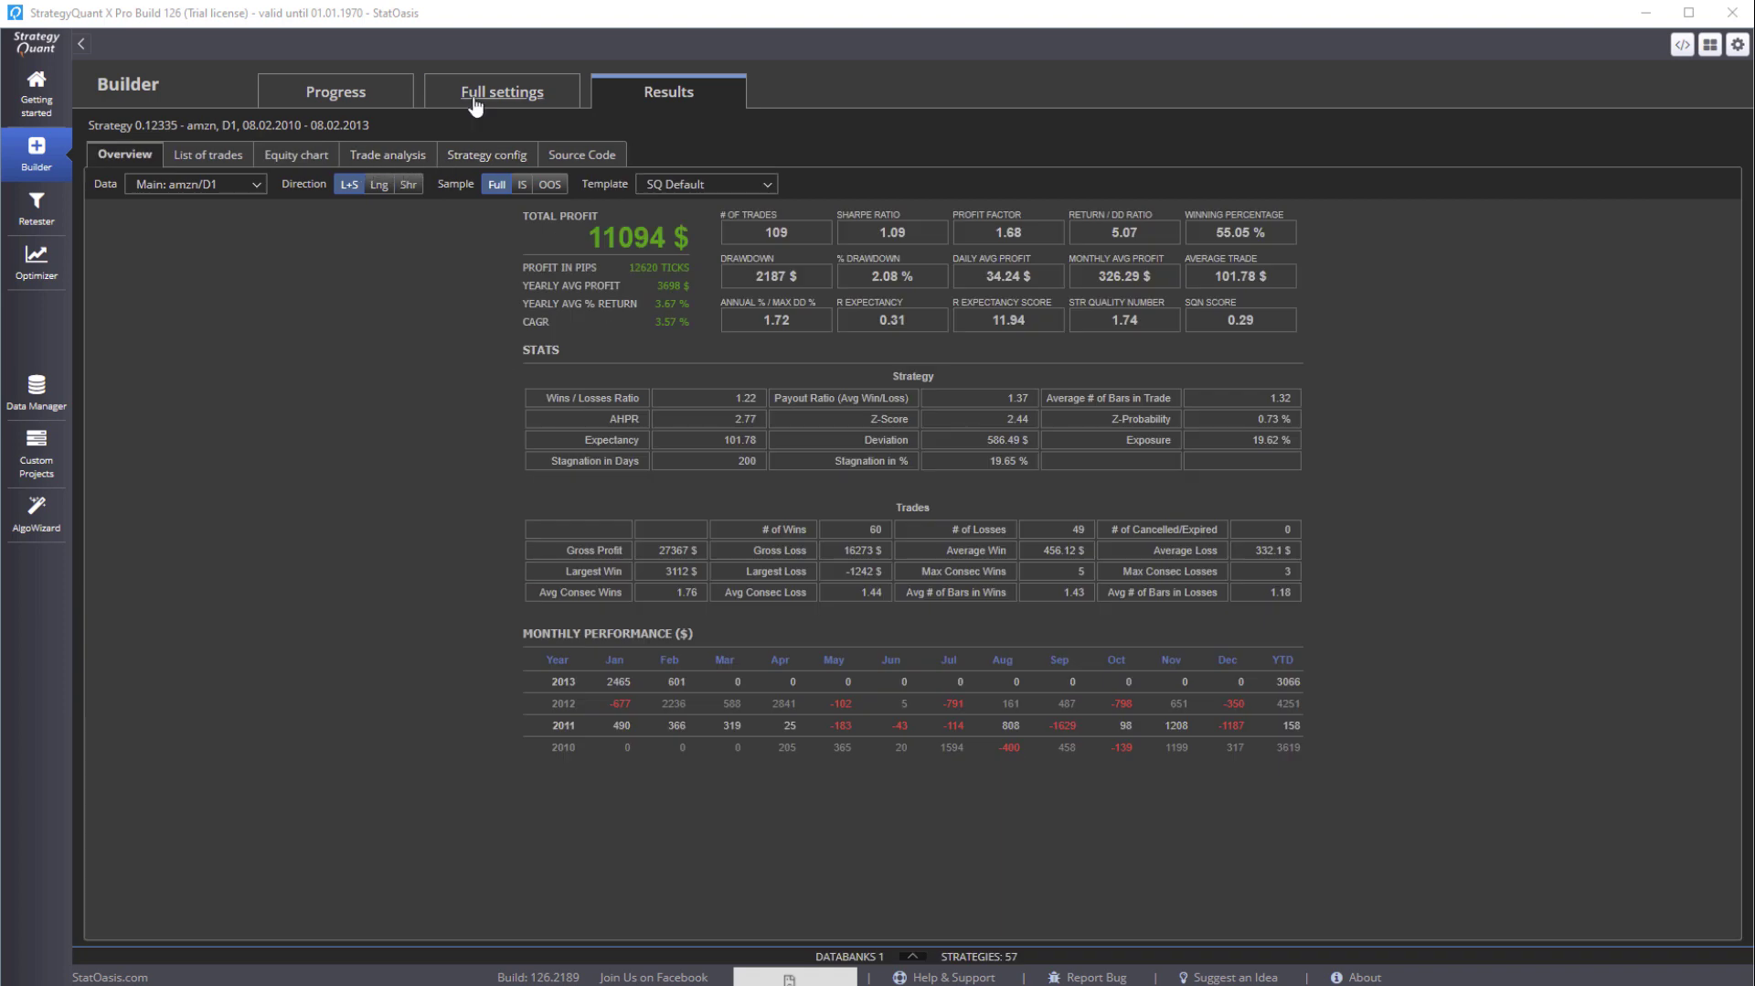
Add an Avg. Trade > 95 ranking filter, then view the What to build settings
left_click(498, 103)
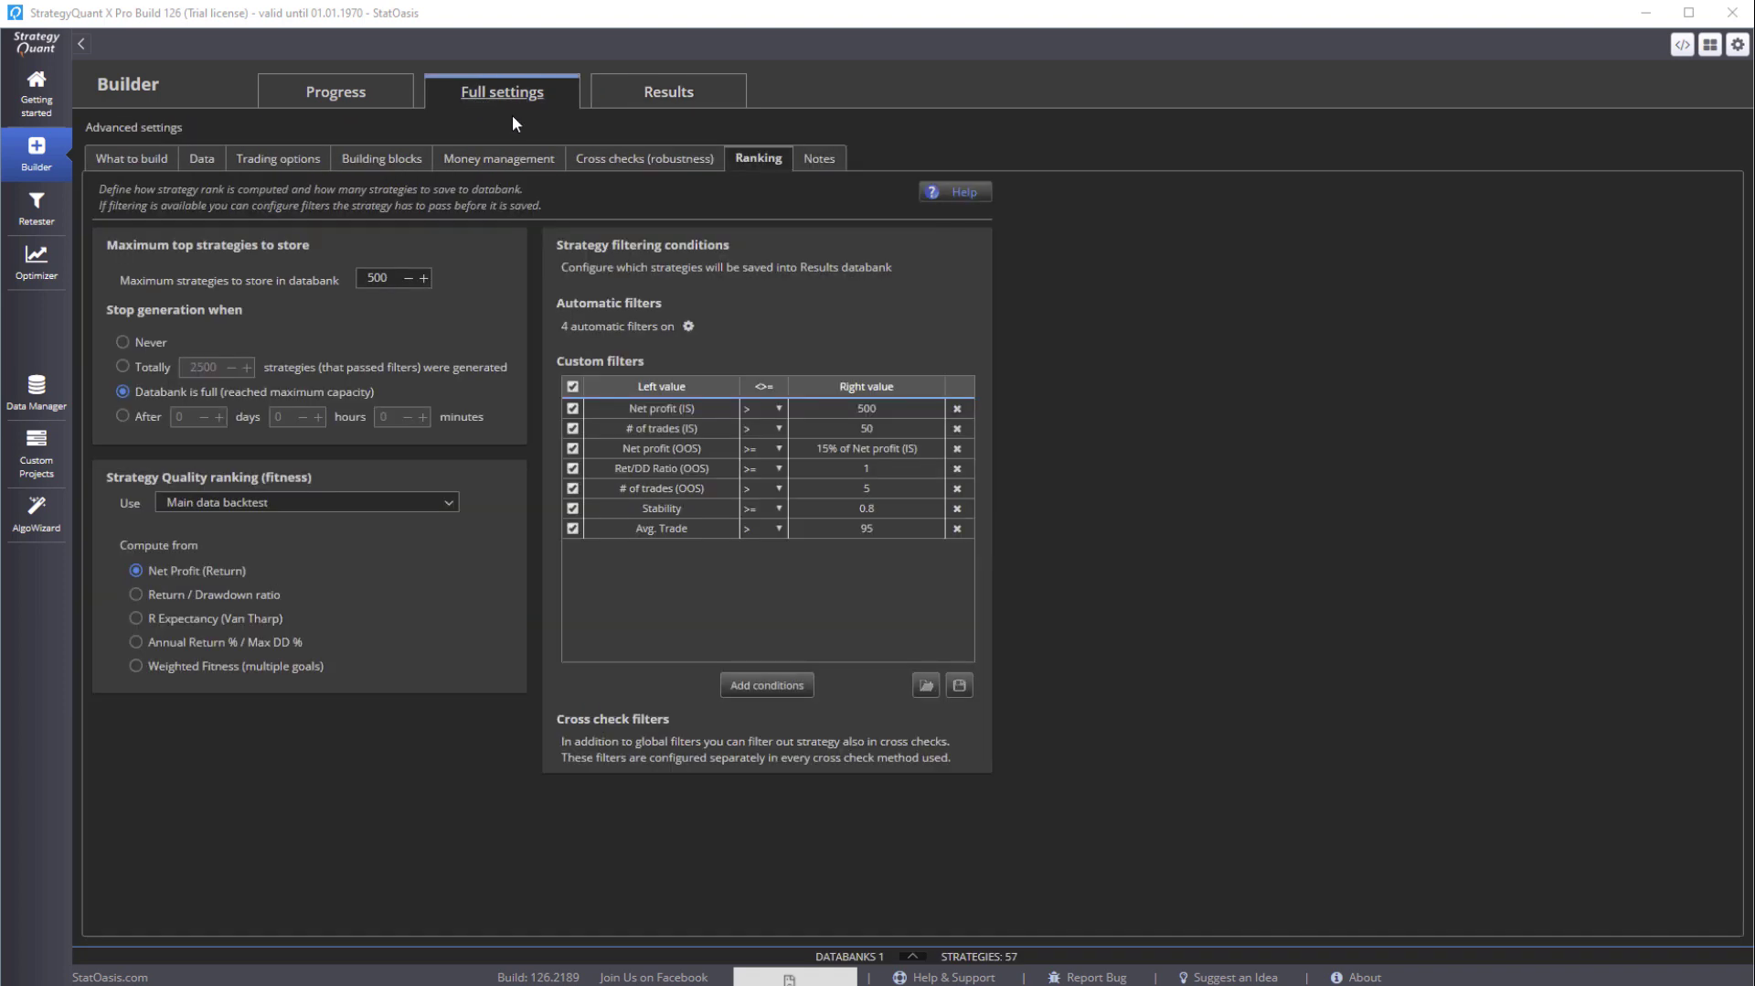
left_click(144, 169)
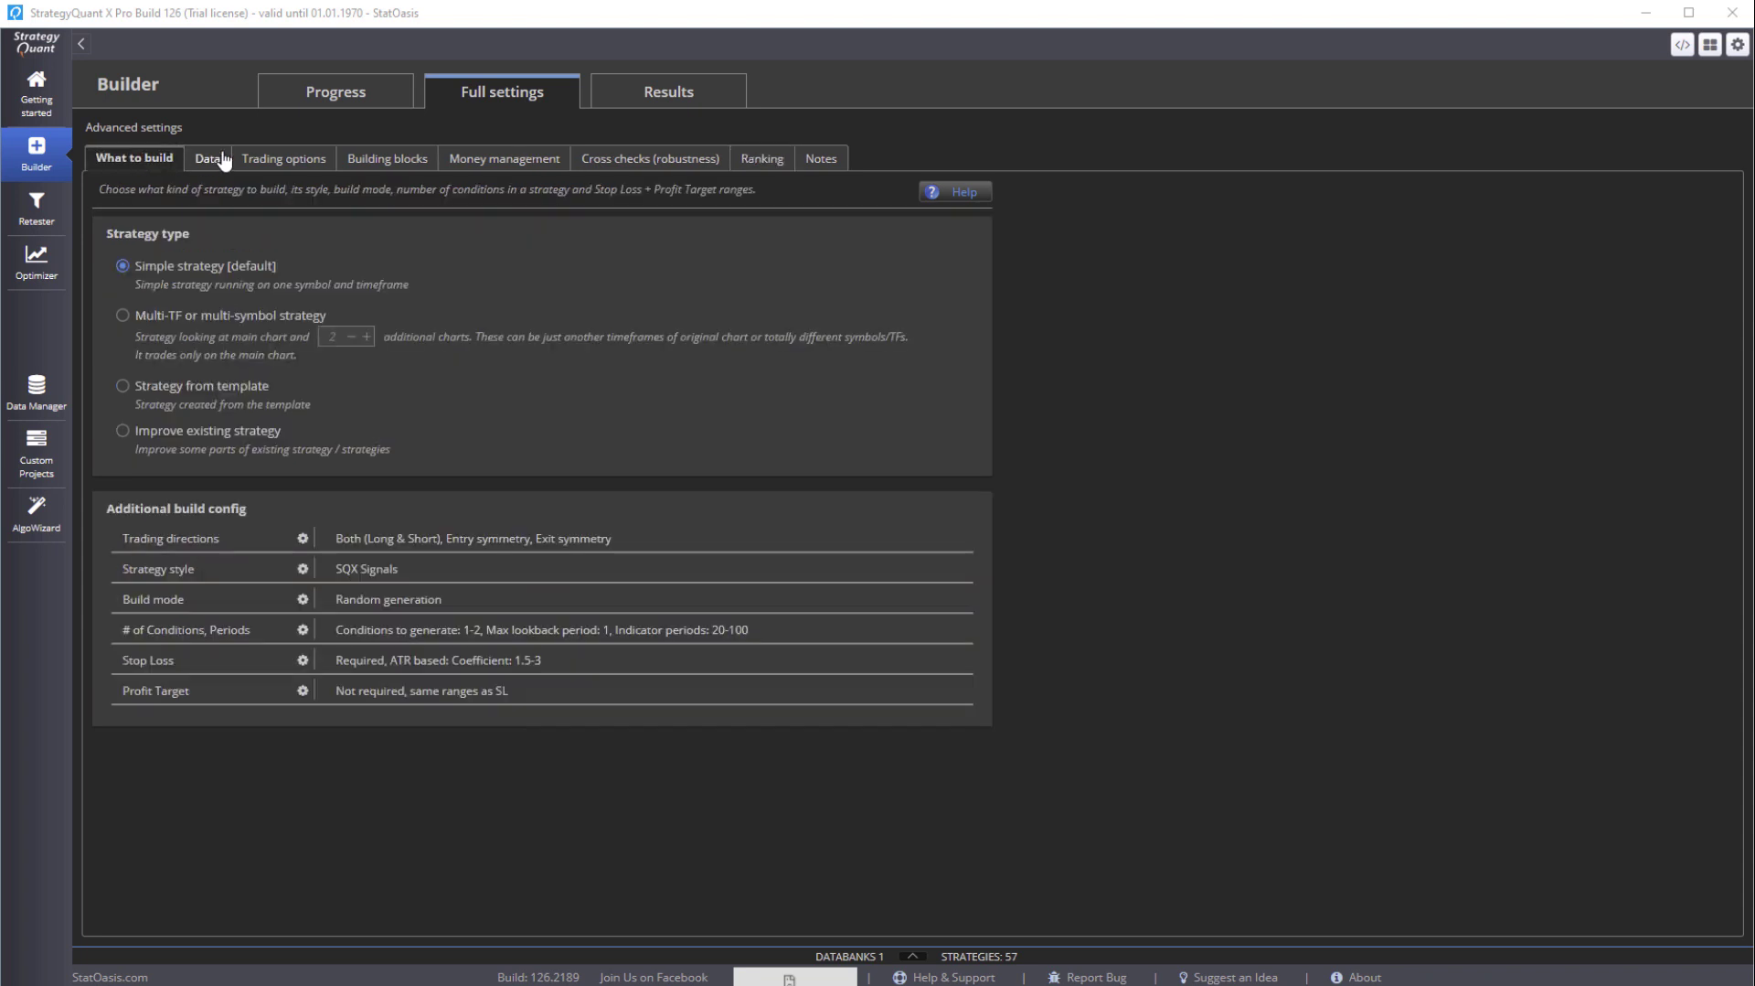